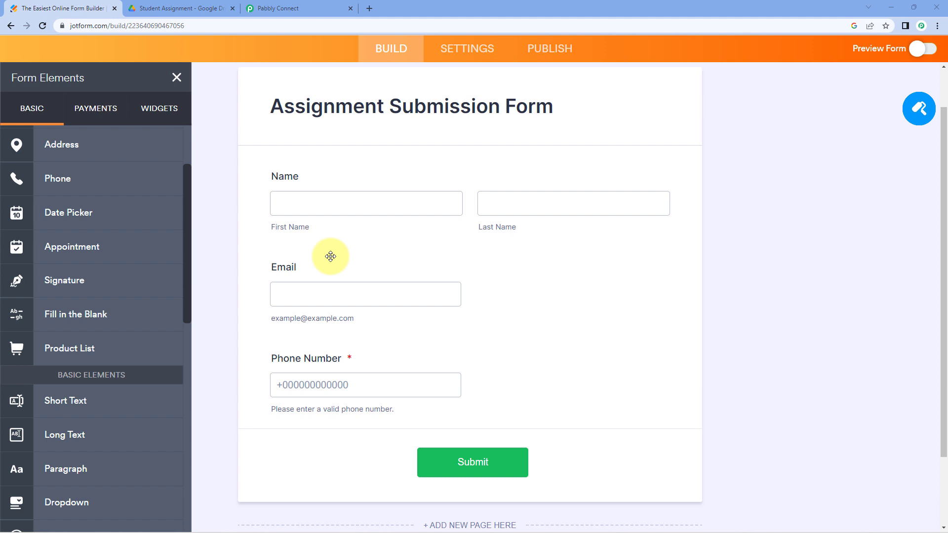
- Add a Short Text field labelled 'Subject' below Phone Number
scroll(325, 174, down, 1)
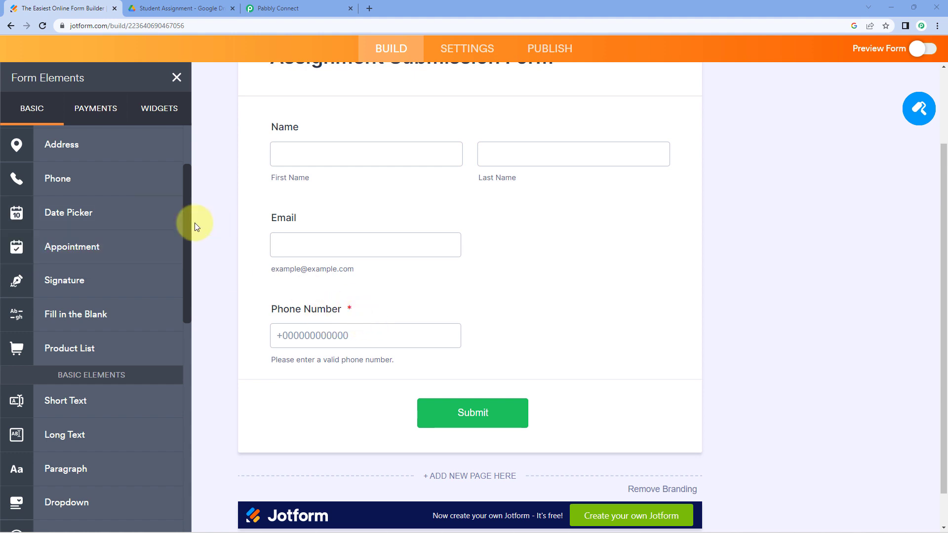
scroll(142, 222, up, 2)
scroll(155, 250, down, 3)
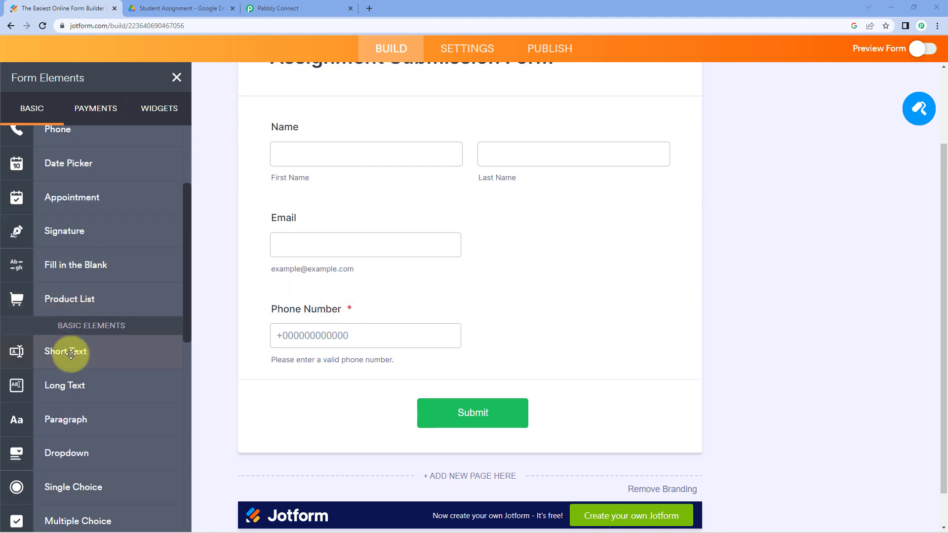
drag(70, 354, 354, 317)
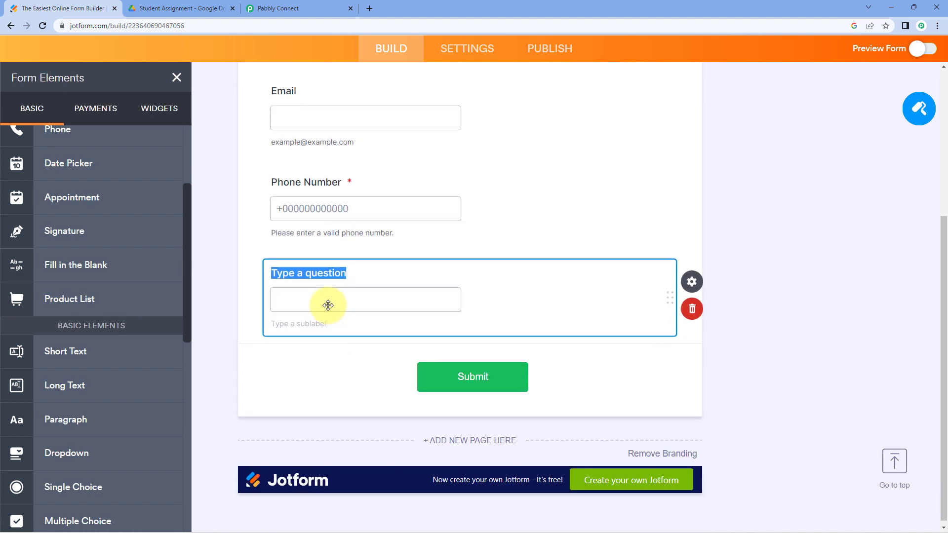
text(Sub)
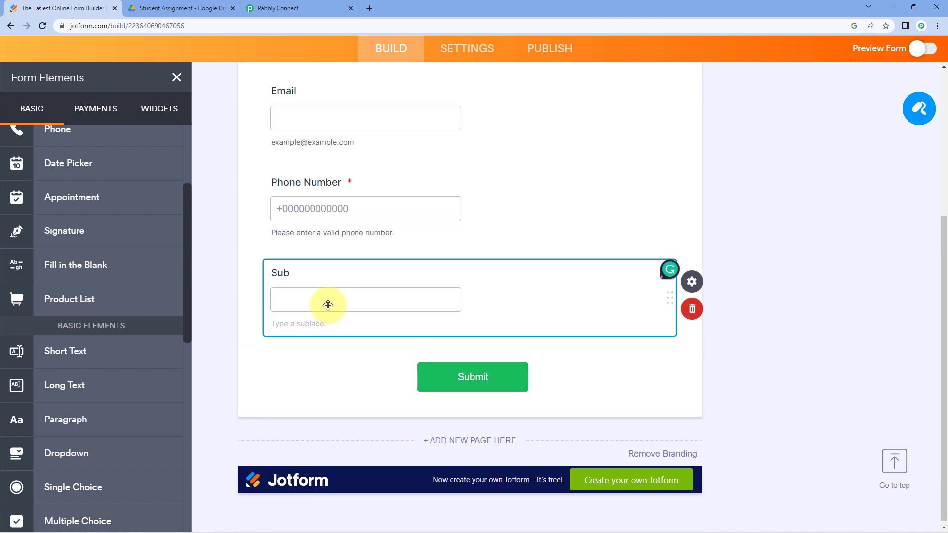
text(ject)
click(271, 288)
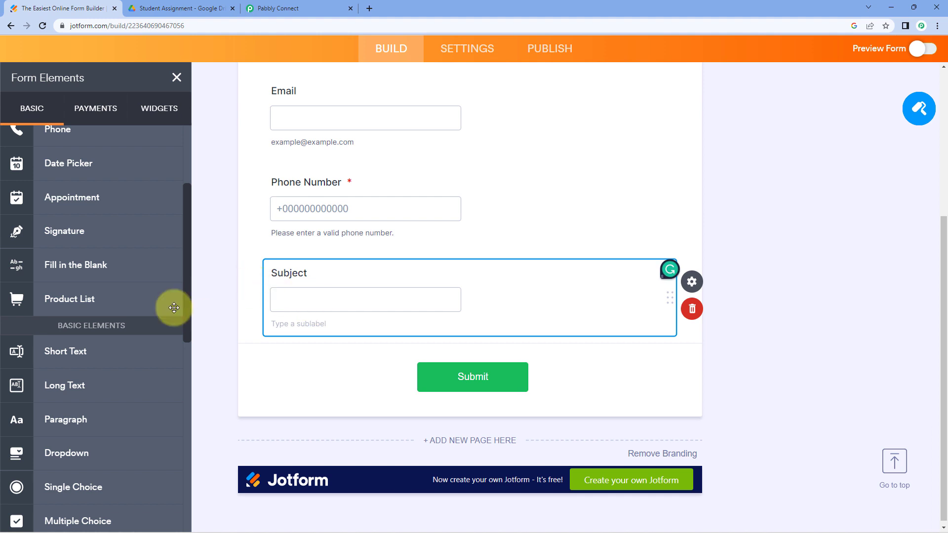
- Add a File Upload field below Subject and switch to the Pabbly Connect tab
scroll(132, 312, down, 1)
scroll(131, 312, down, 6)
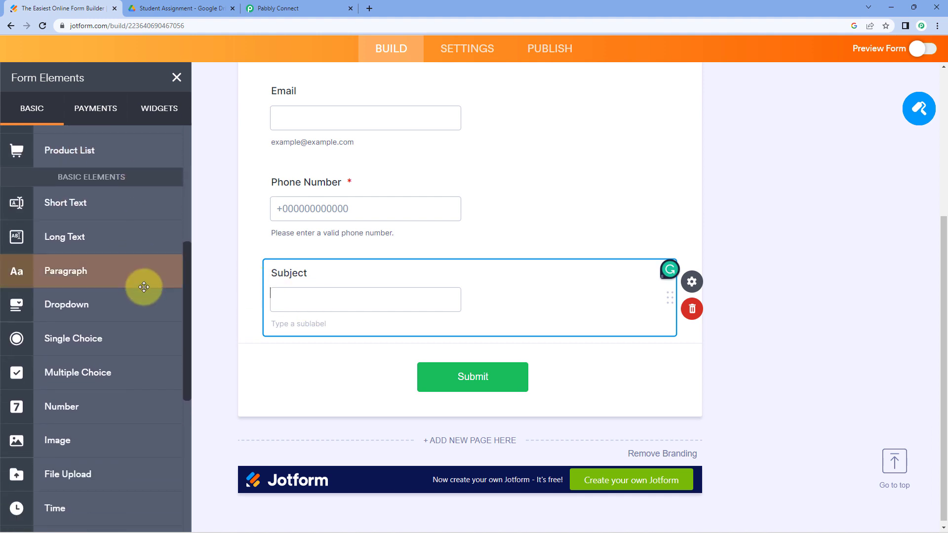
drag(84, 330, 383, 361)
click(553, 193)
click(764, 244)
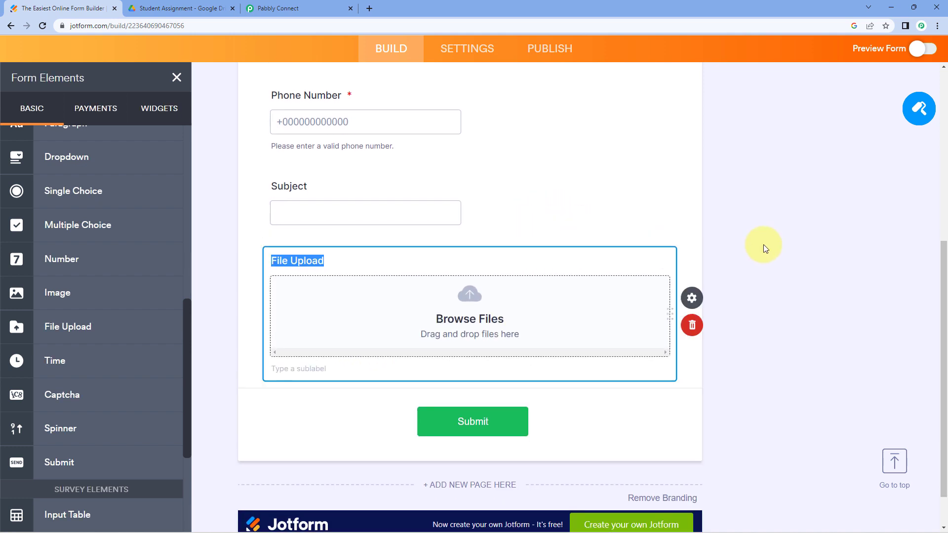
scroll(704, 231, up, 1)
scroll(701, 227, up, 7)
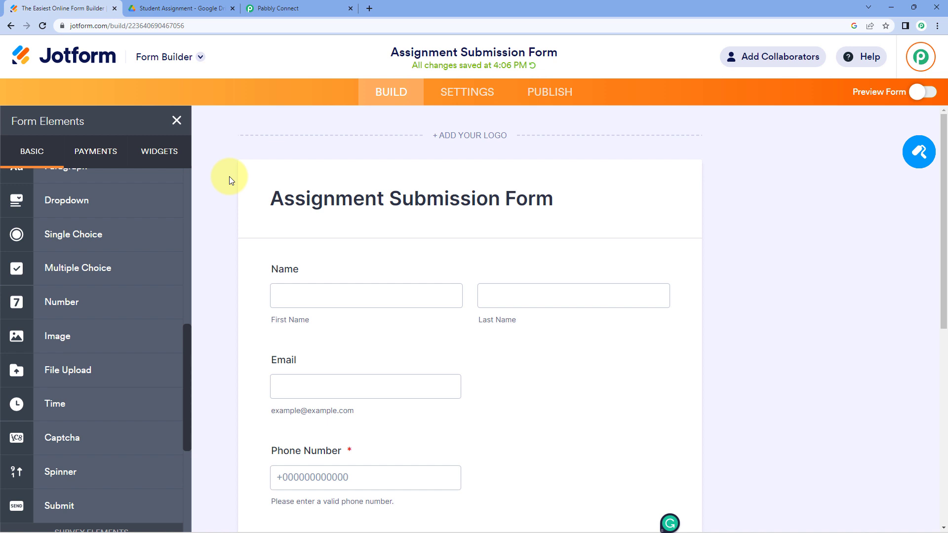
scroll(229, 176, down, 2)
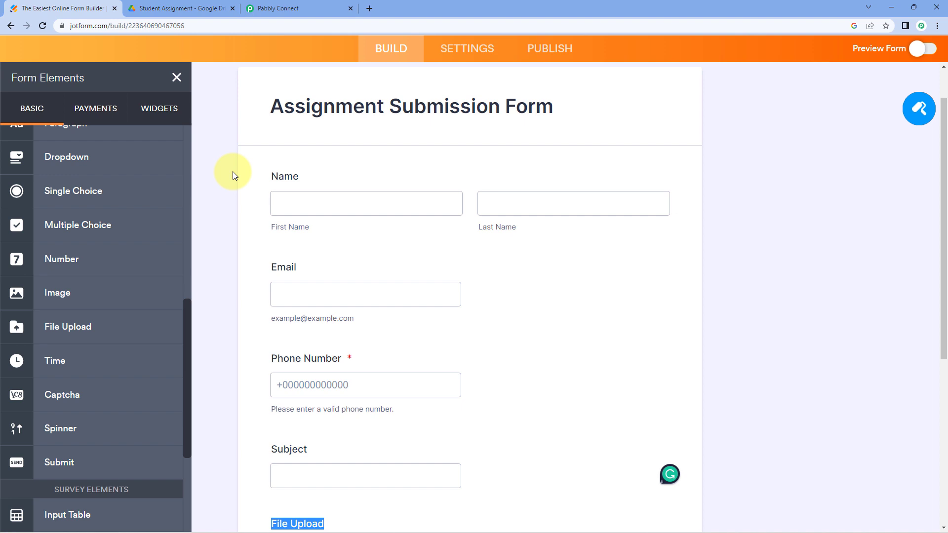
scroll(228, 152, down, 1)
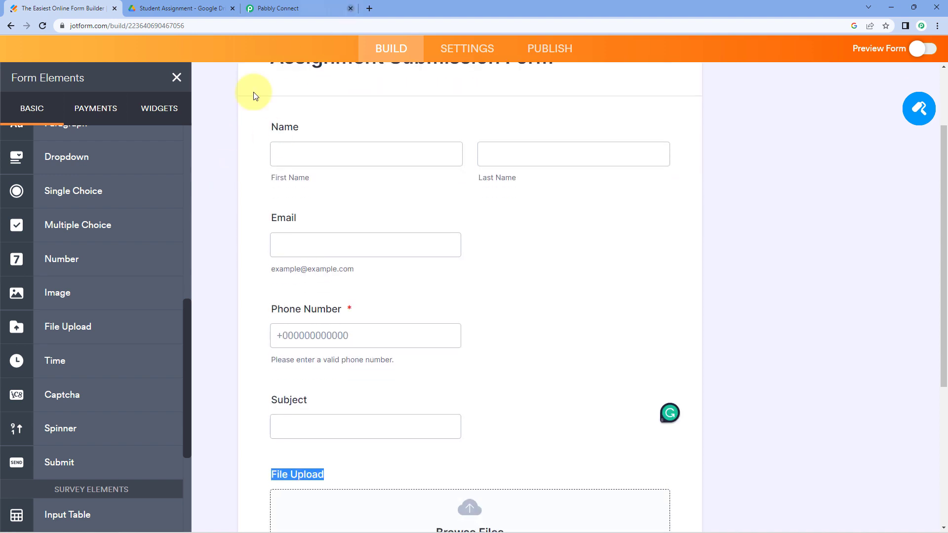
scroll(250, 152, up, 2)
click(295, 8)
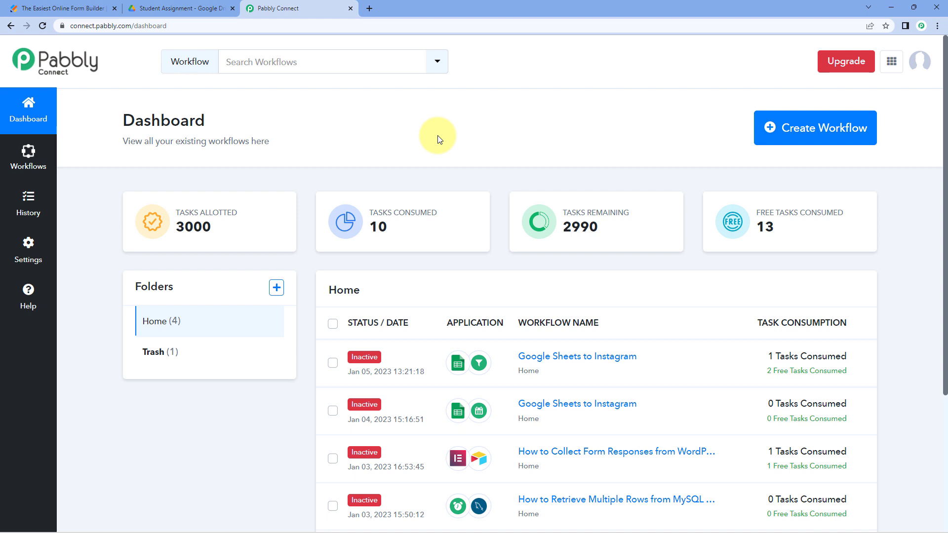
- Create a new Pabbly Connect workflow titled 'Jotform to Google Drive to Gmail'
click(827, 140)
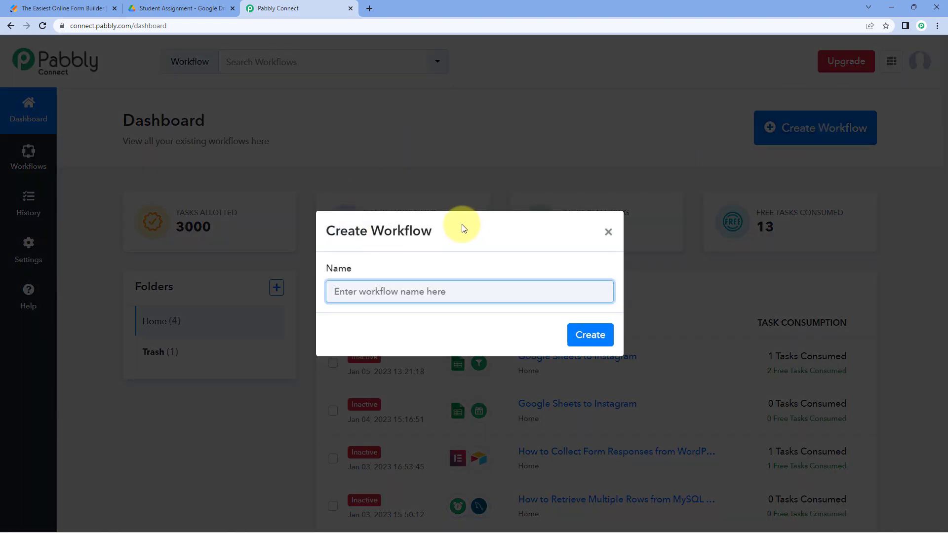
text(Jotform to Google Drive to Gmail)
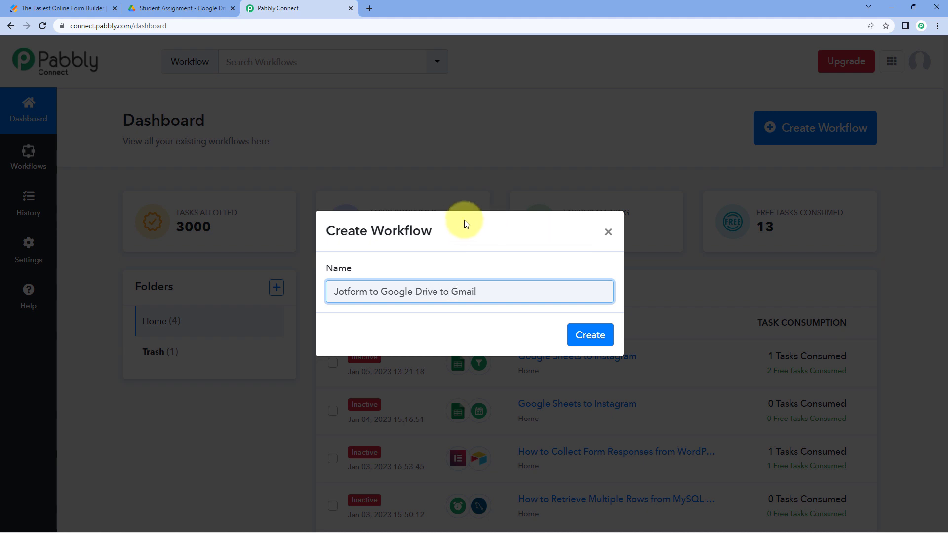
click(588, 335)
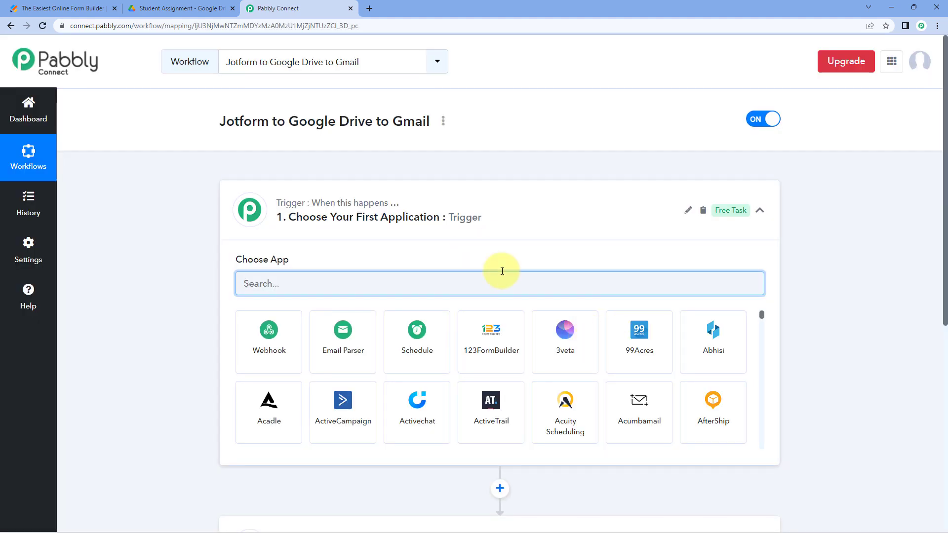
click(482, 207)
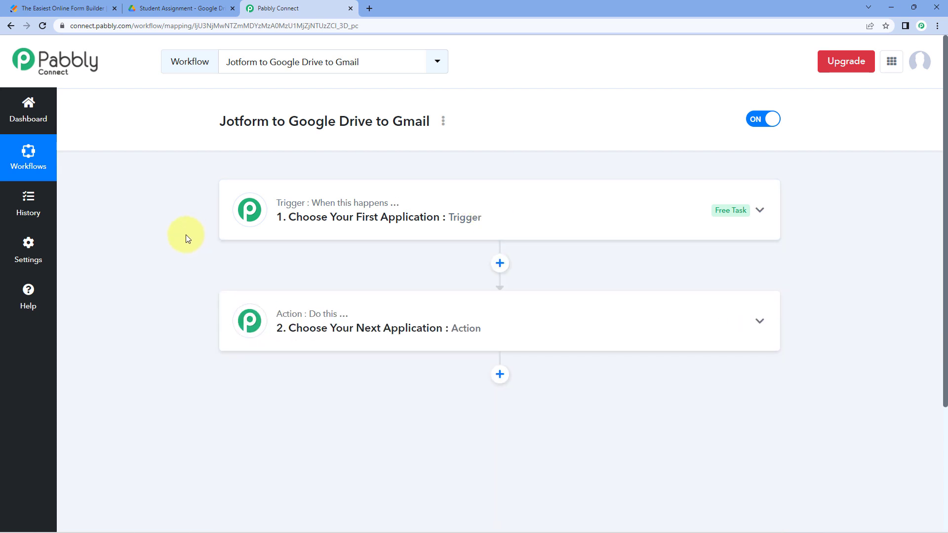
scroll(185, 238, down, 1)
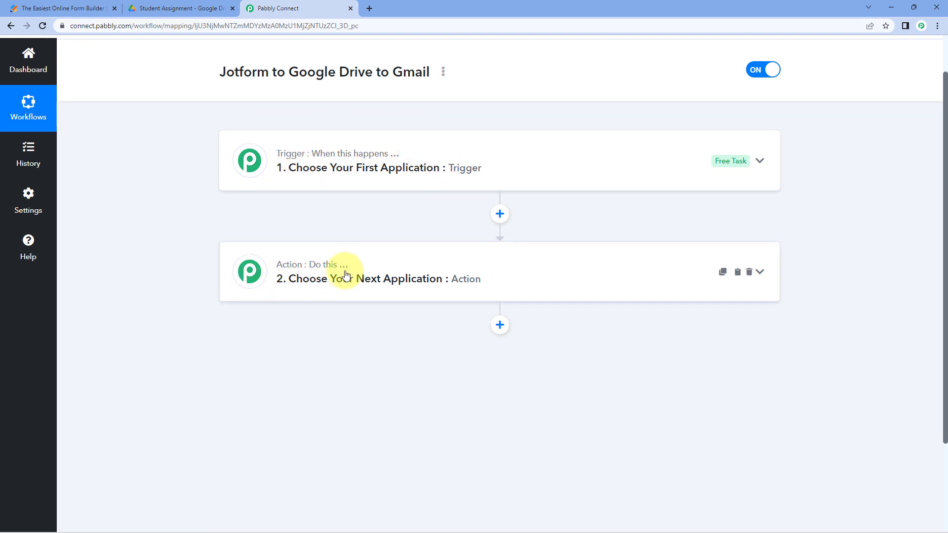
click(424, 153)
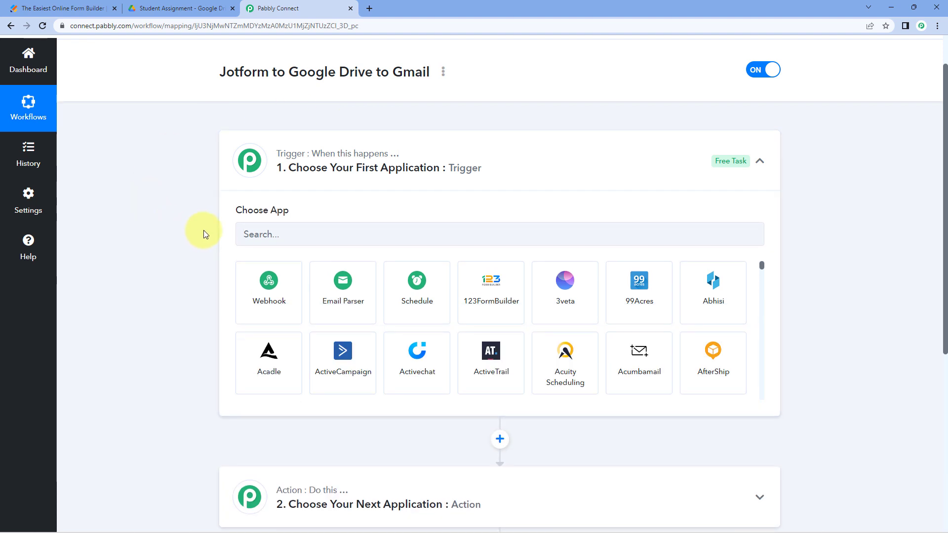
click(40, 6)
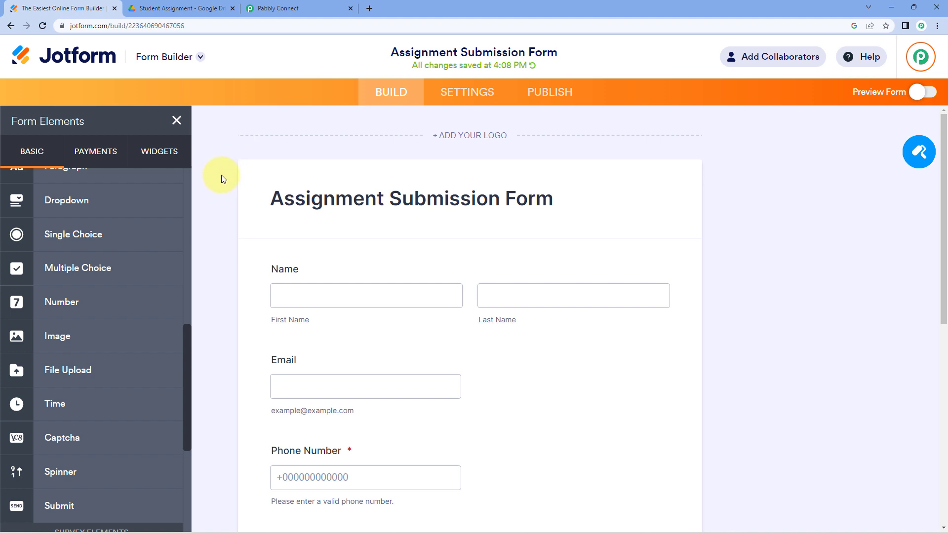
click(261, 8)
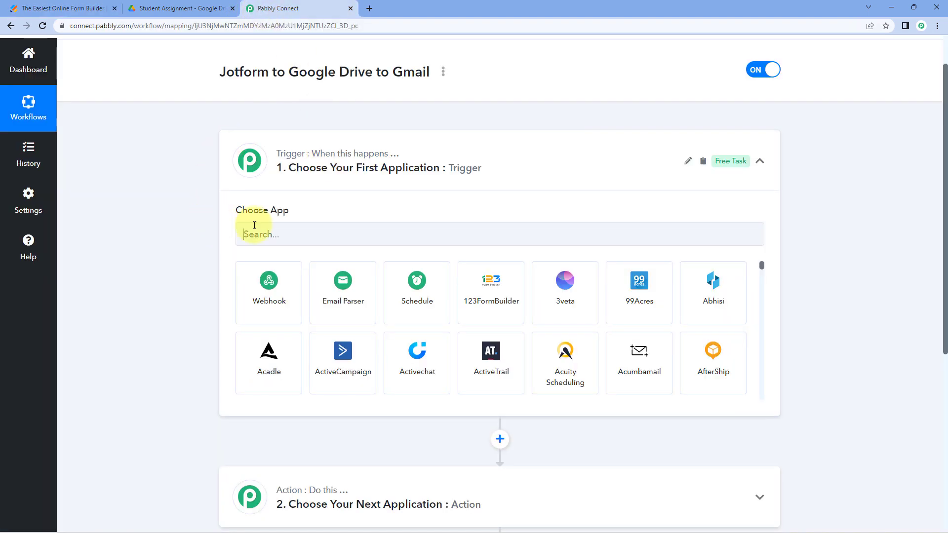
click(82, 8)
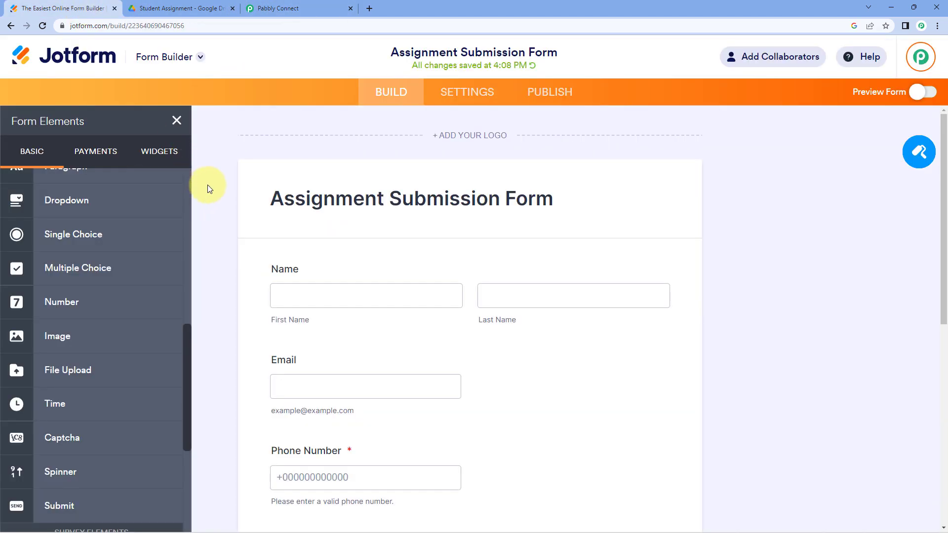
click(279, 10)
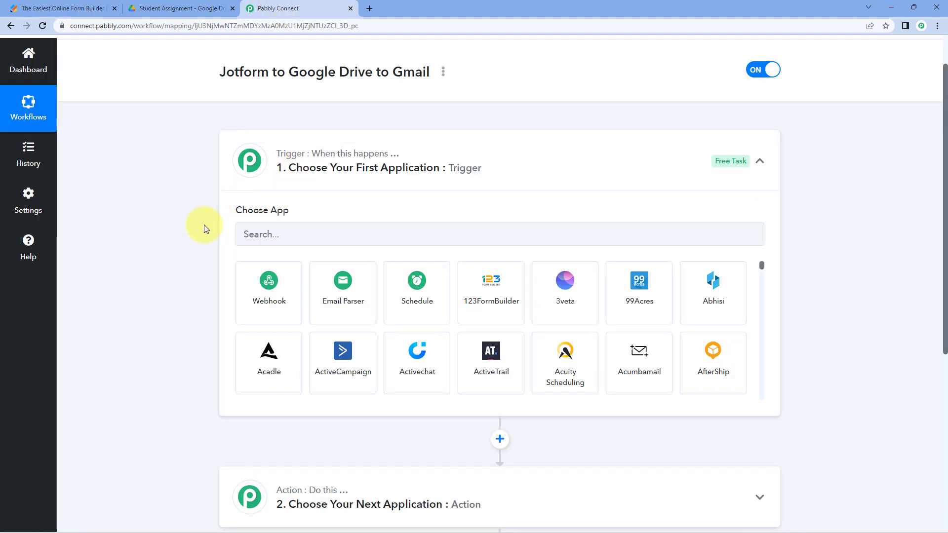
click(291, 170)
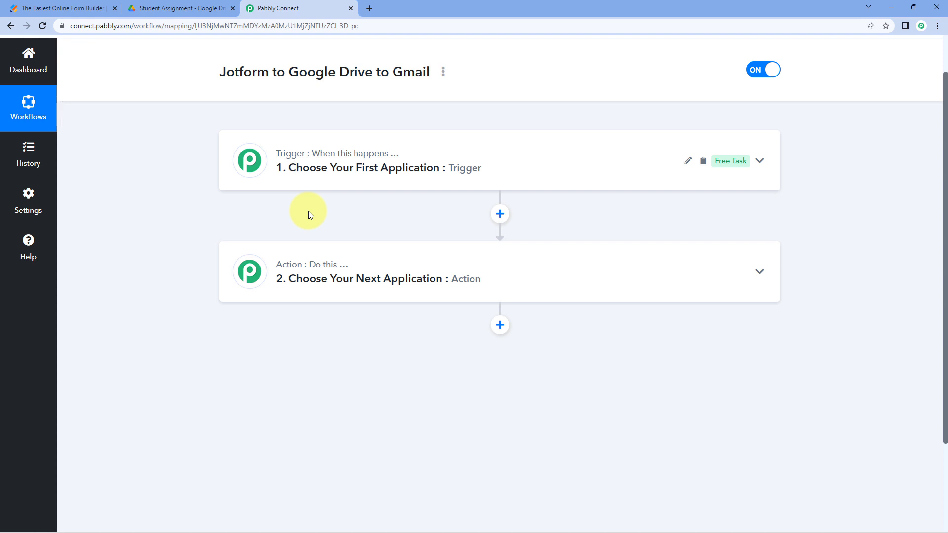
- Set the workflow trigger to JotForm with the New Response event
click(361, 170)
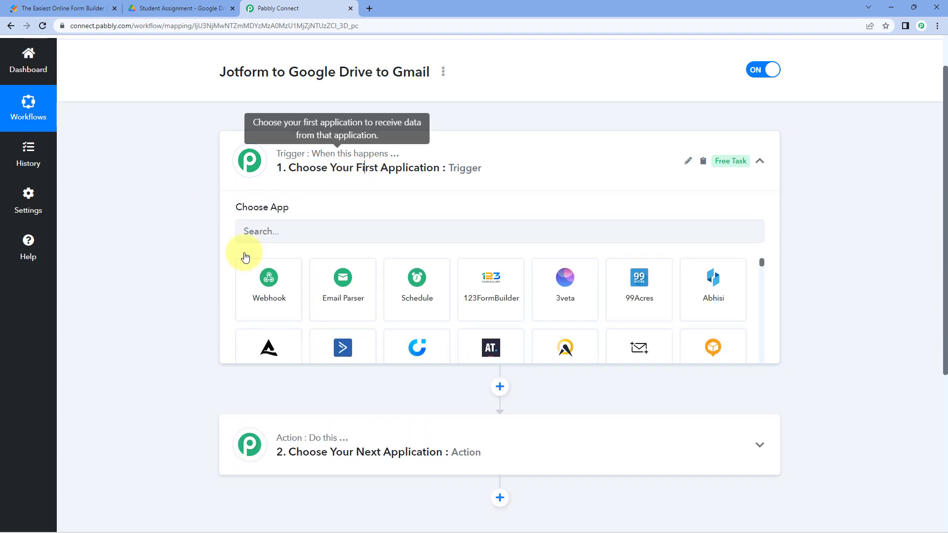
click(283, 235)
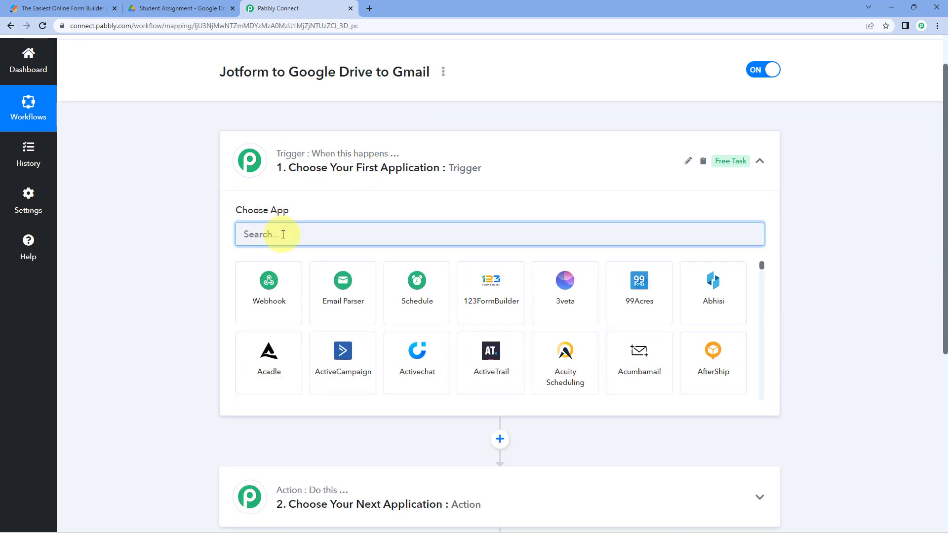
text(Jotform)
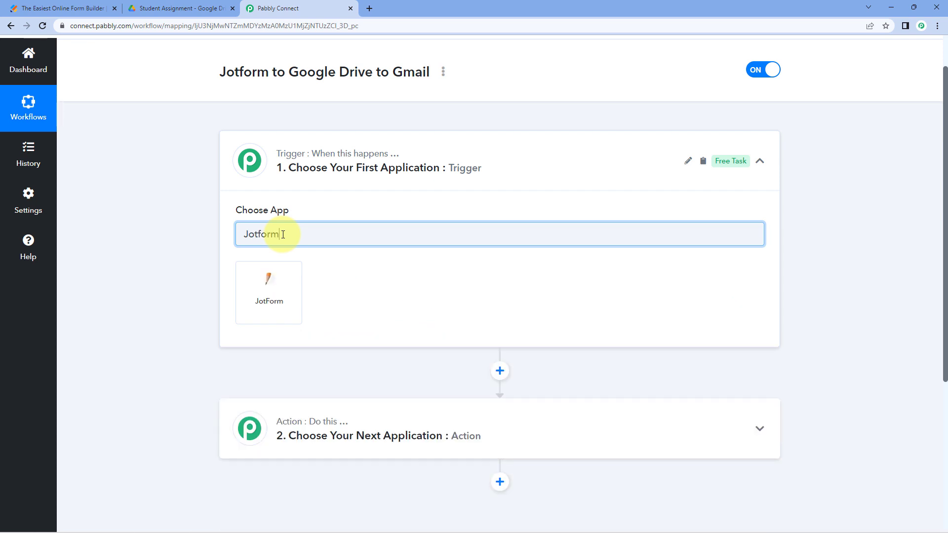
click(275, 271)
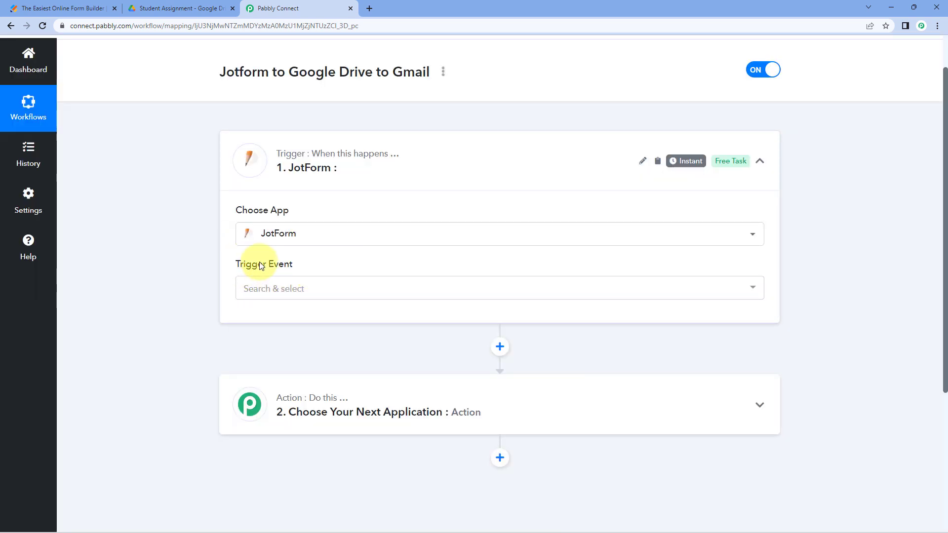
click(244, 296)
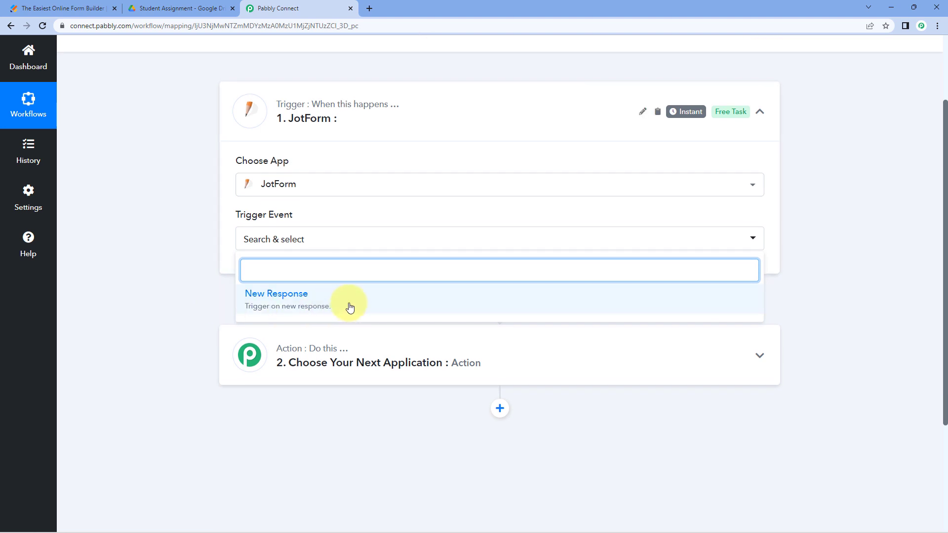
click(349, 307)
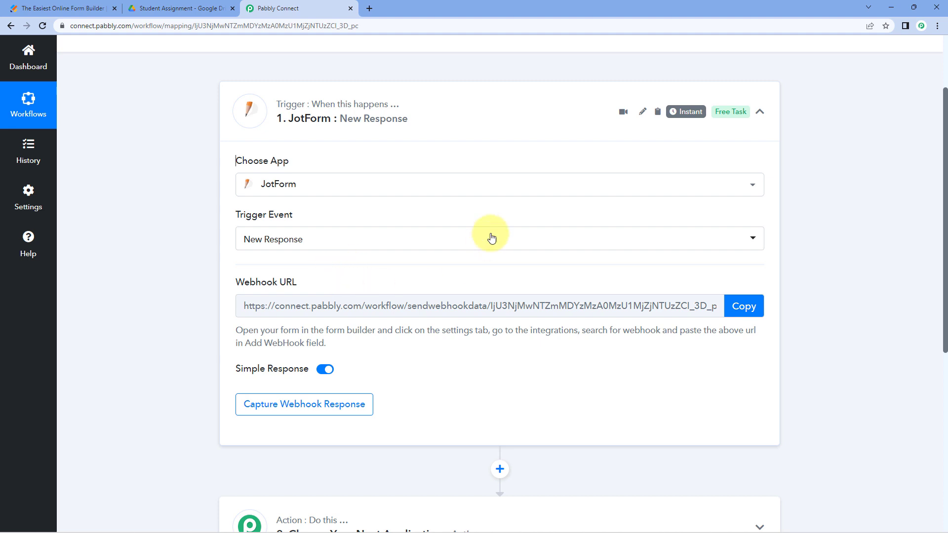
- Copy the JotForm trigger's webhook URL to the clipboard
click(736, 307)
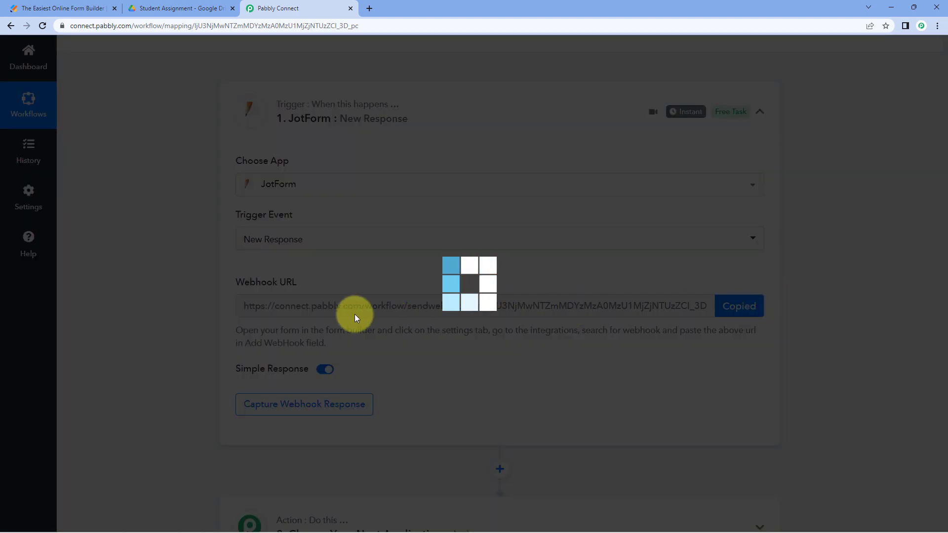
drag(333, 342, 227, 327)
click(282, 271)
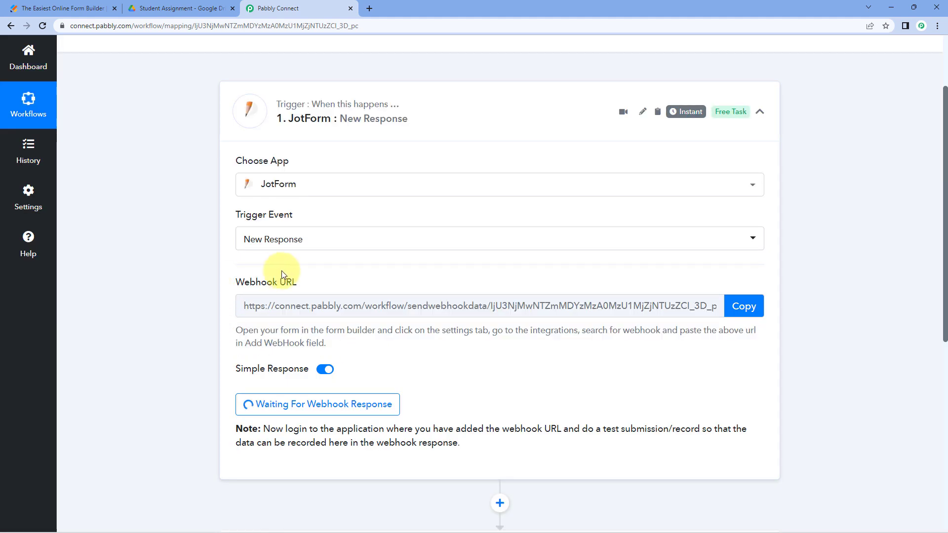
- Back in the Jotform builder, go to the form's Settings > Integrations
click(40, 7)
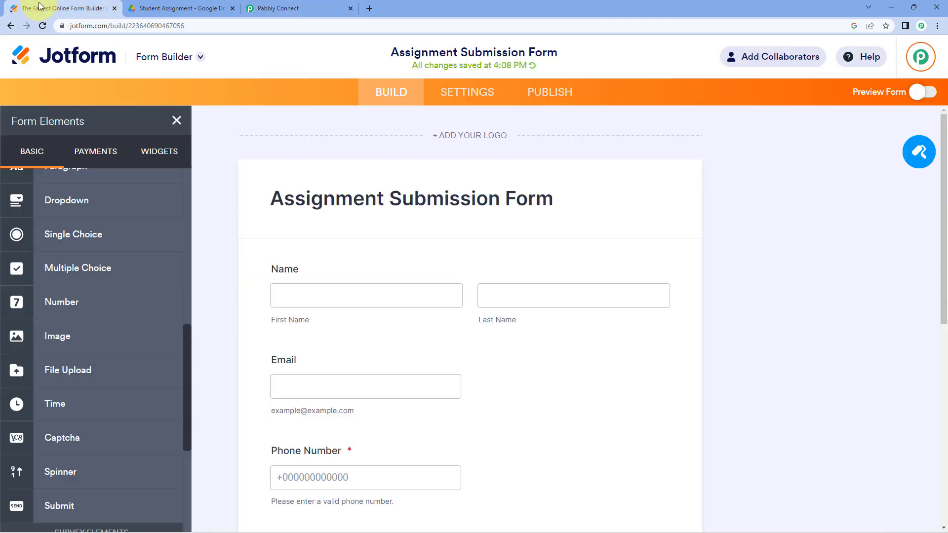
scroll(216, 201, down, 3)
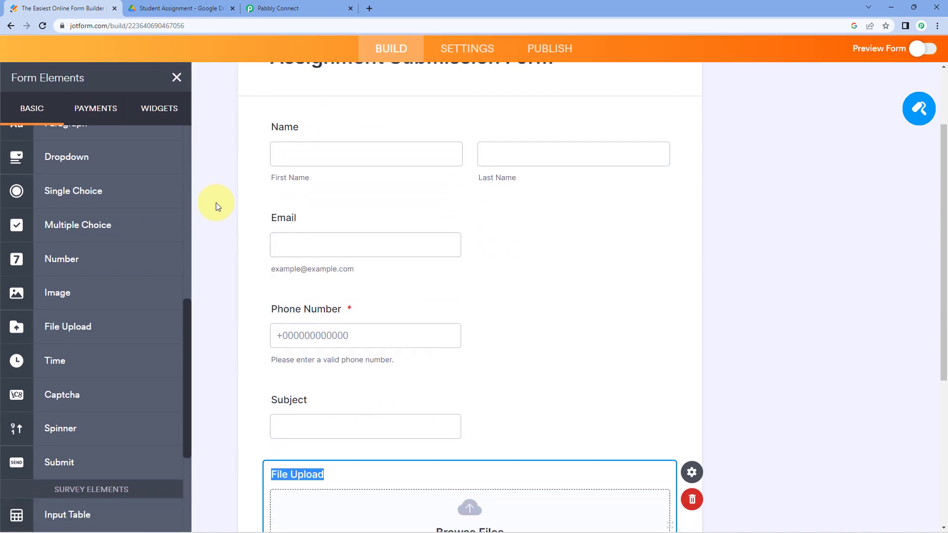
click(215, 203)
scroll(216, 204, up, 1)
scroll(216, 208, up, 3)
click(275, 233)
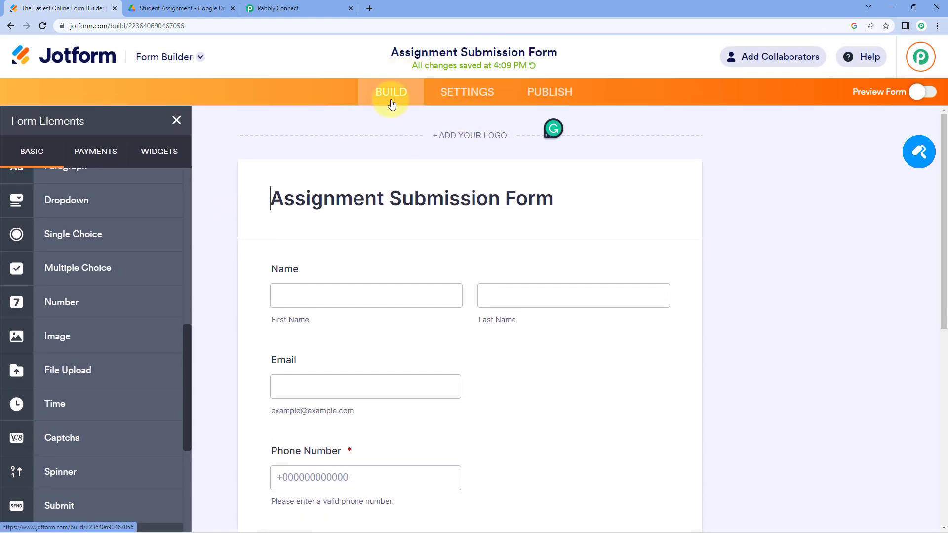
click(466, 99)
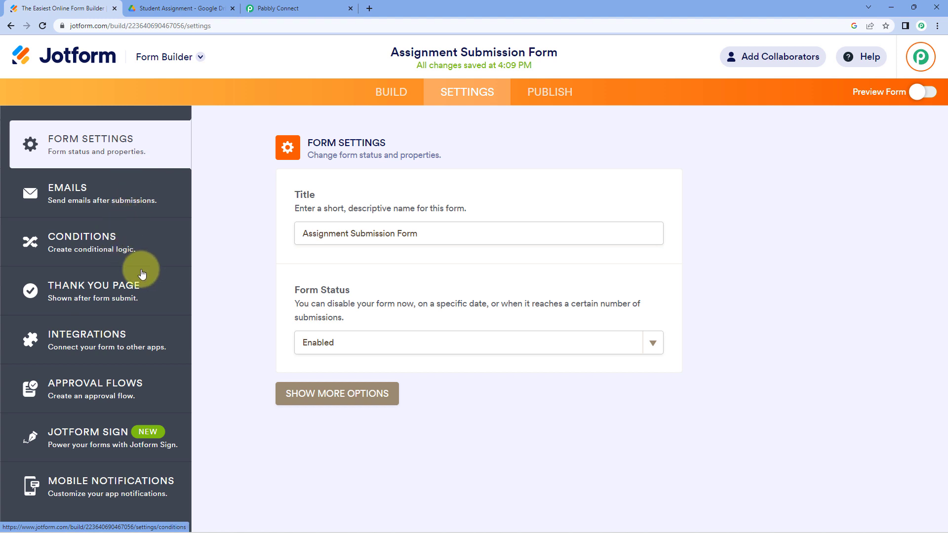
click(134, 337)
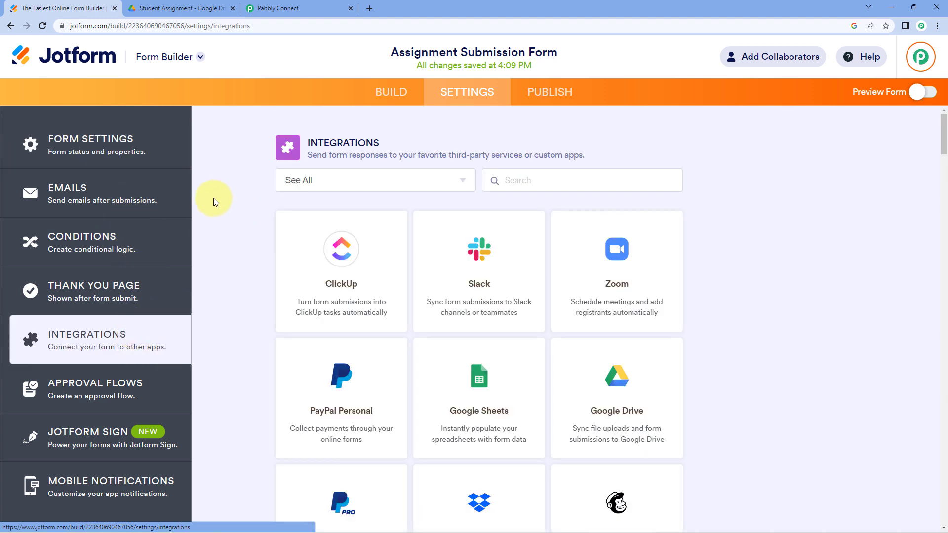
click(539, 180)
text(Webhooks)
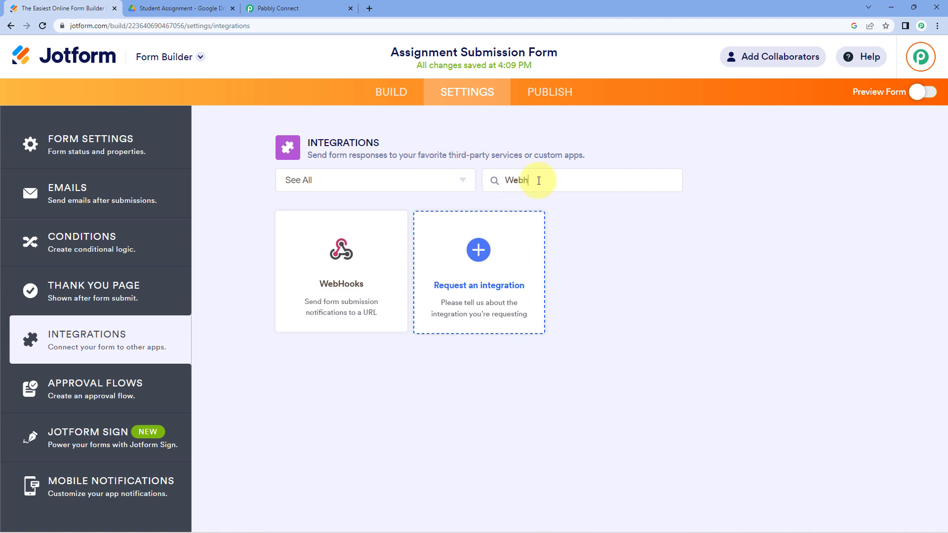
click(347, 252)
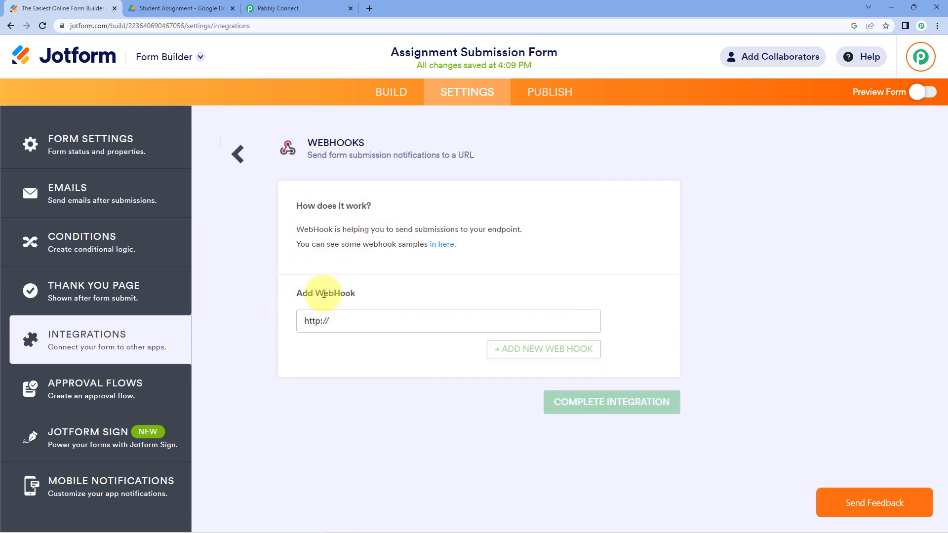
drag(348, 321, 276, 324)
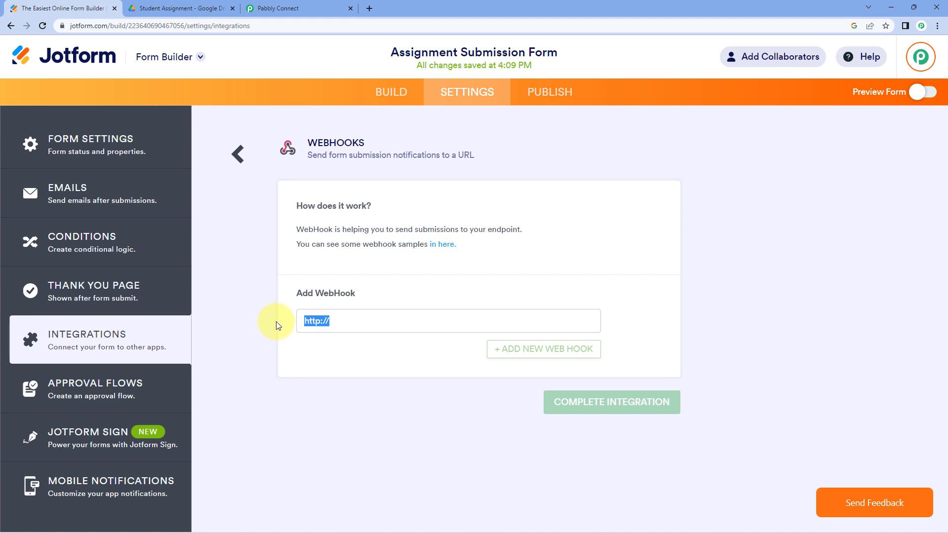
key(BackSpace)
- Paste the Pabbly webhook URL into the WebHooks field and complete the integration
click(278, 9)
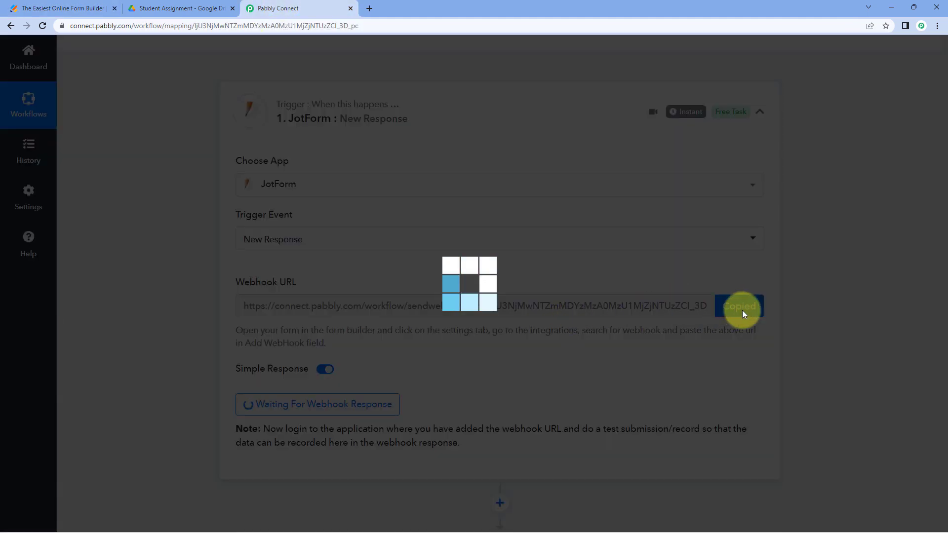
click(743, 307)
click(9, 7)
click(324, 322)
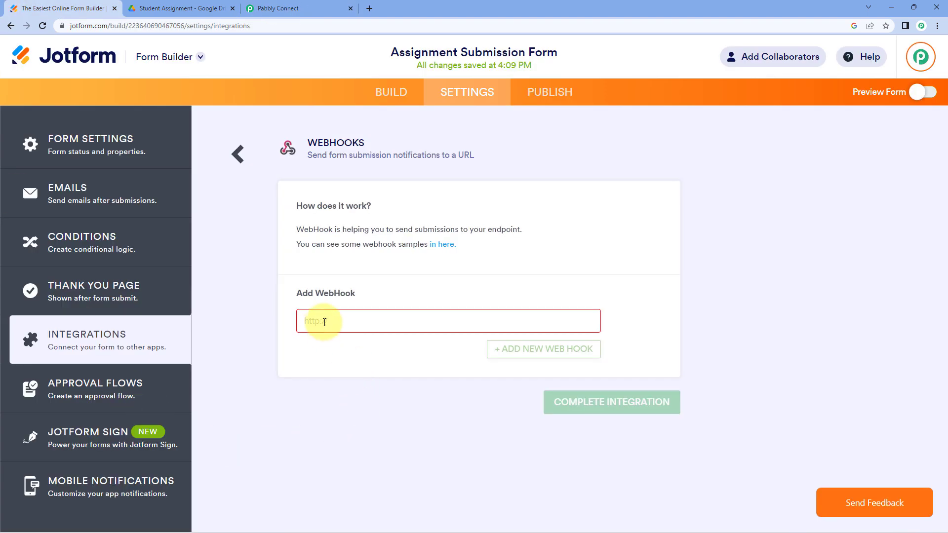
right_click(324, 322)
click(367, 400)
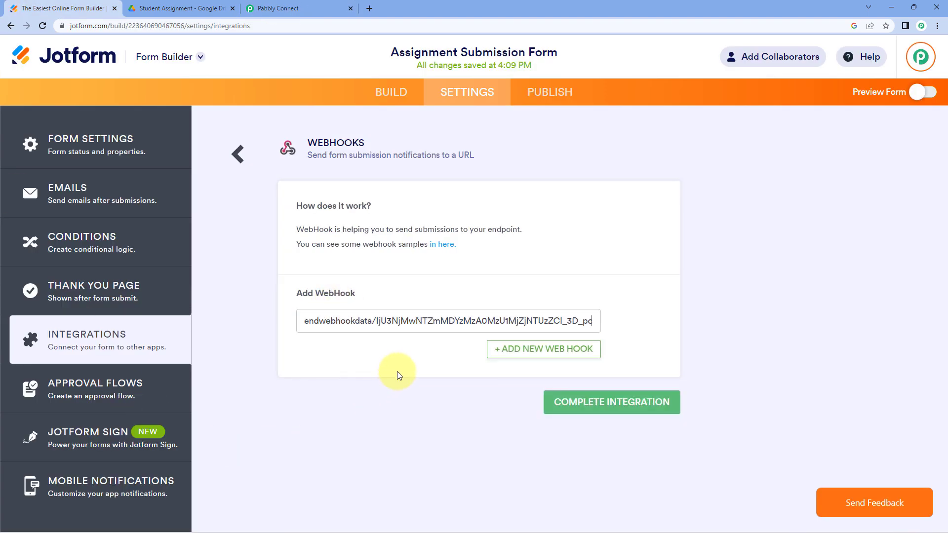
click(615, 410)
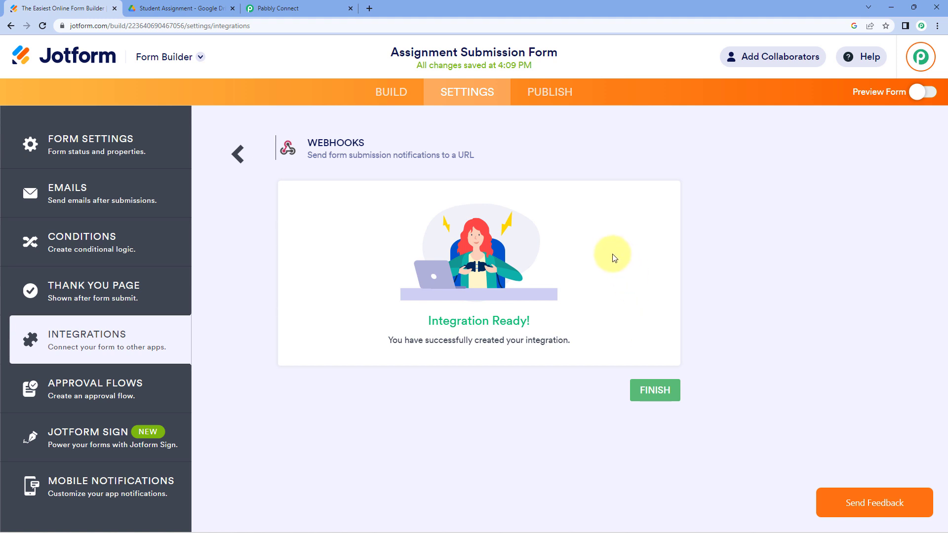
click(307, 8)
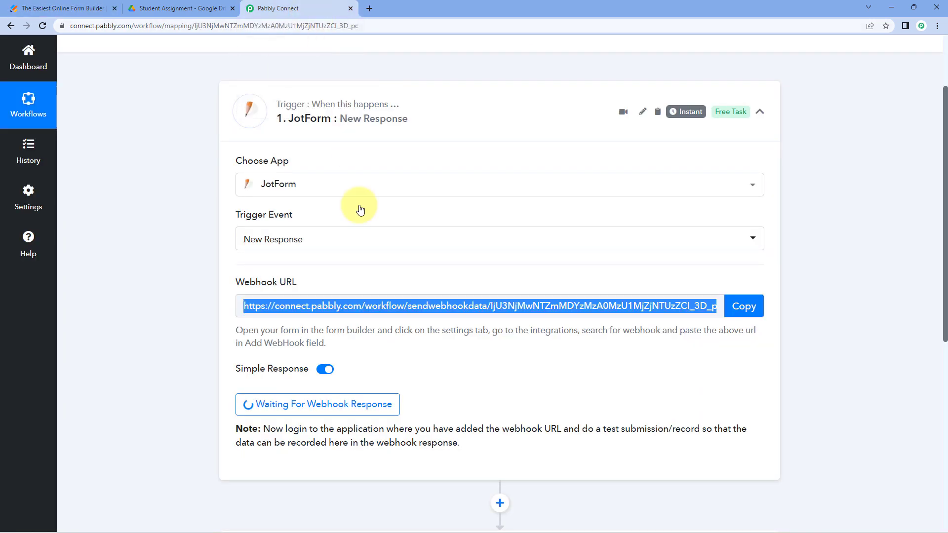
click(179, 239)
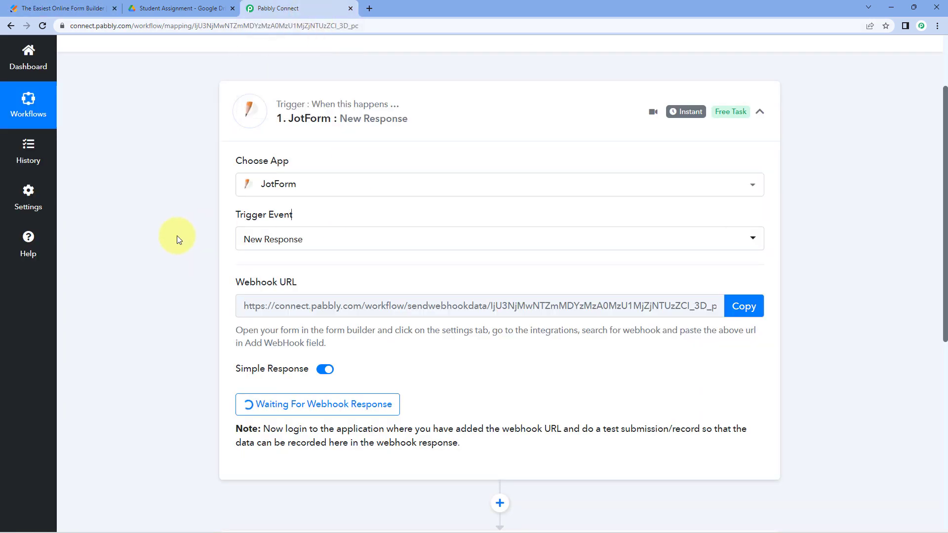
scroll(177, 236, down, 4)
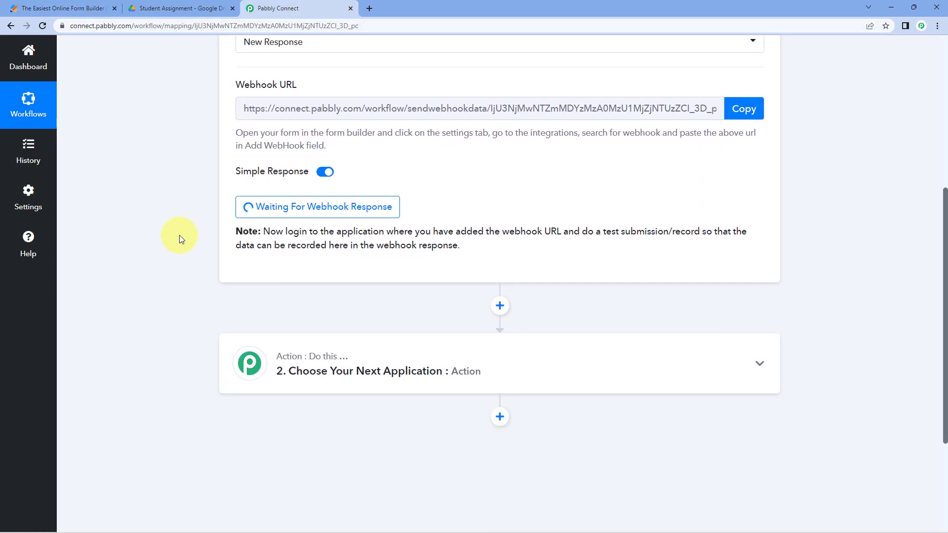
click(97, 7)
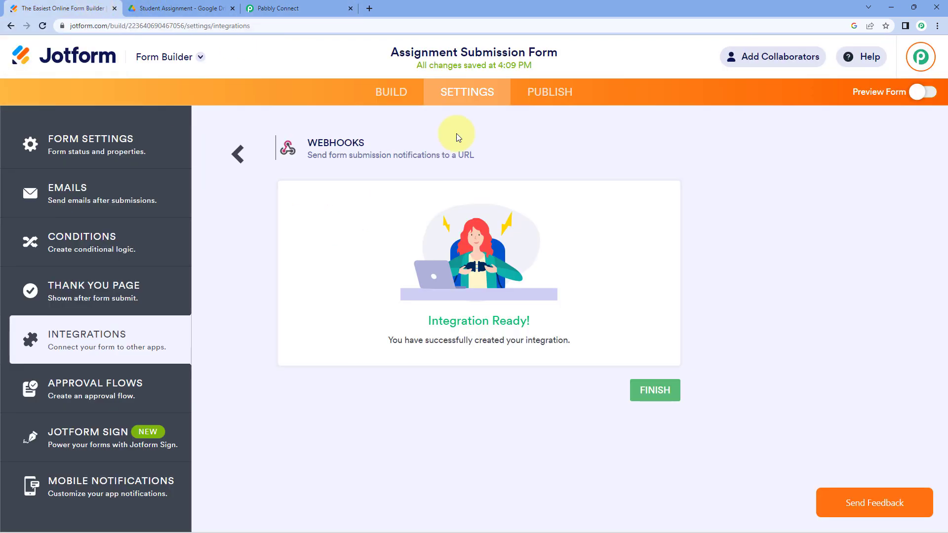
click(392, 93)
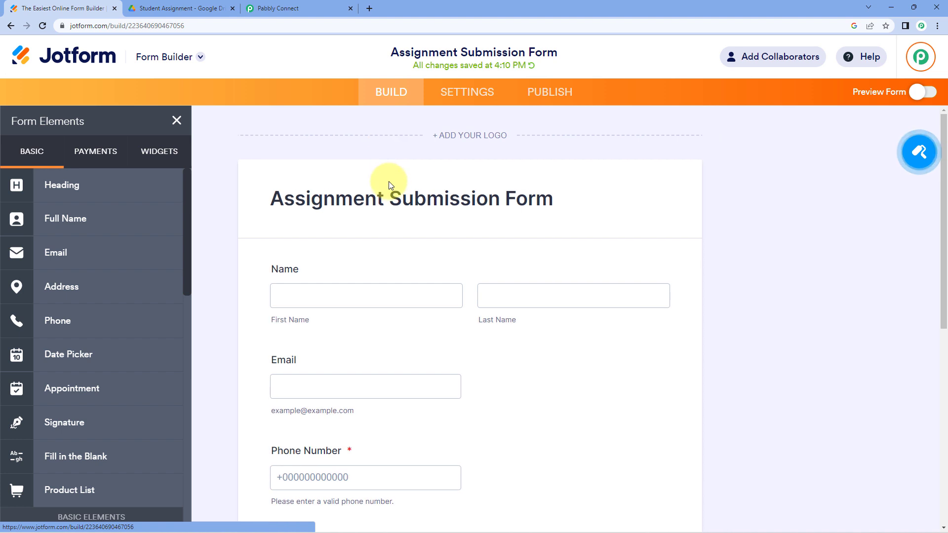
- Open the form's Publish page and copy its Quick Share link
scroll(493, 218, down, 3)
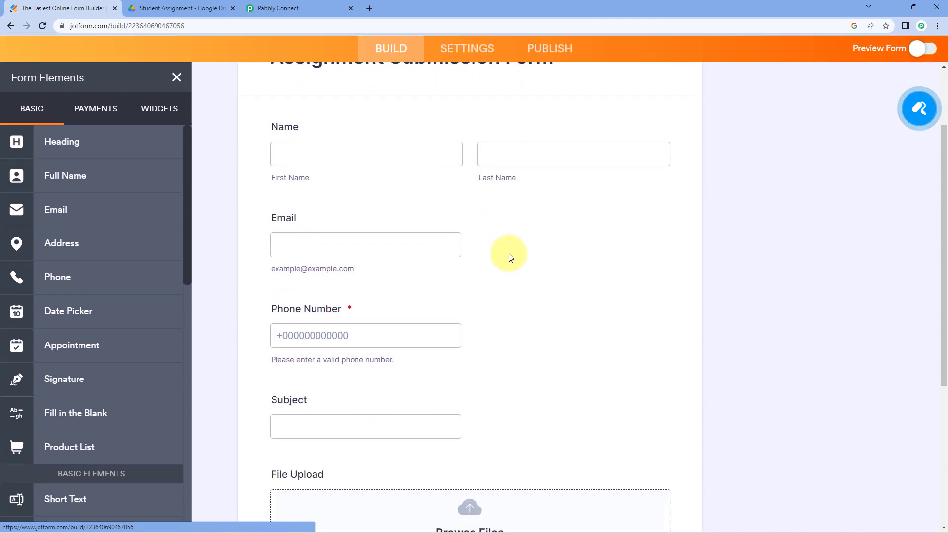
scroll(511, 257, up, 3)
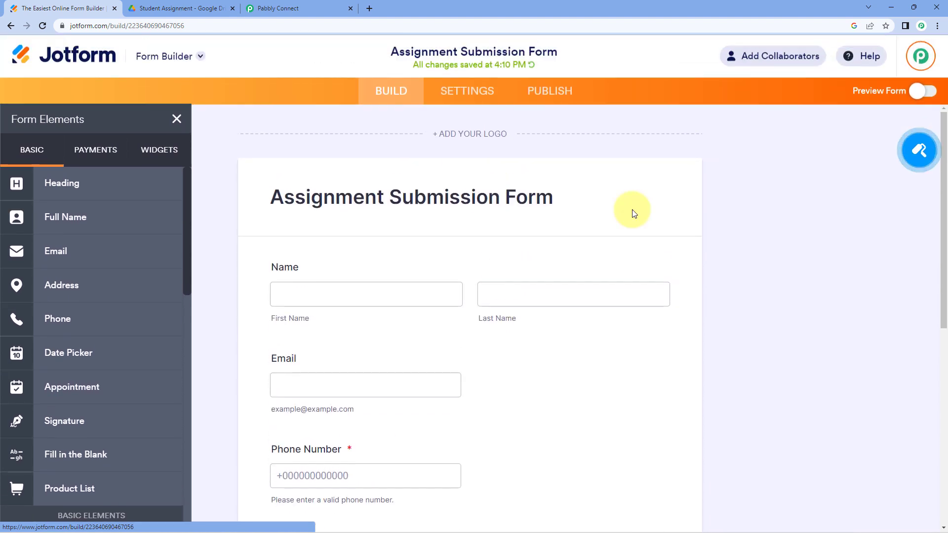
click(557, 94)
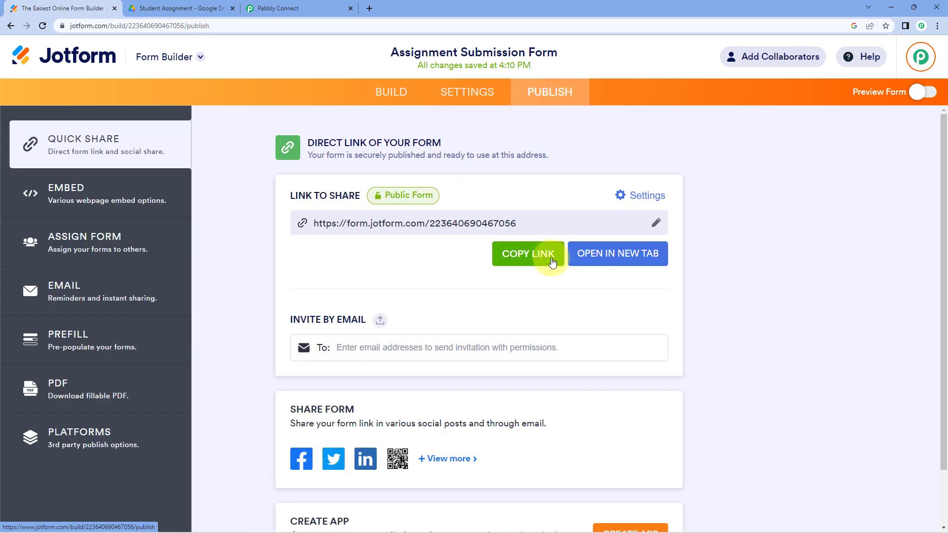
click(531, 256)
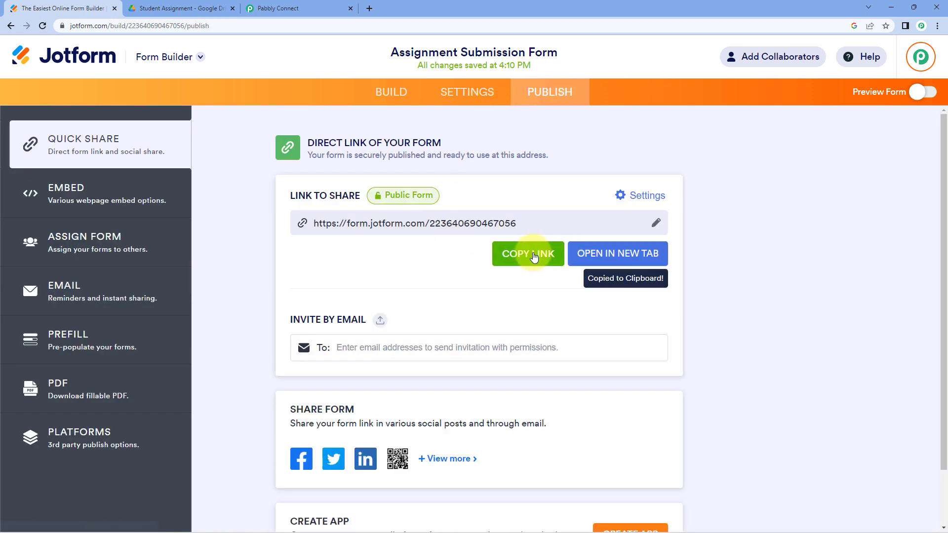
click(370, 8)
- Load the live form from the copied link and fill in name, email and phone
key(ctrl+v)
key(Return)
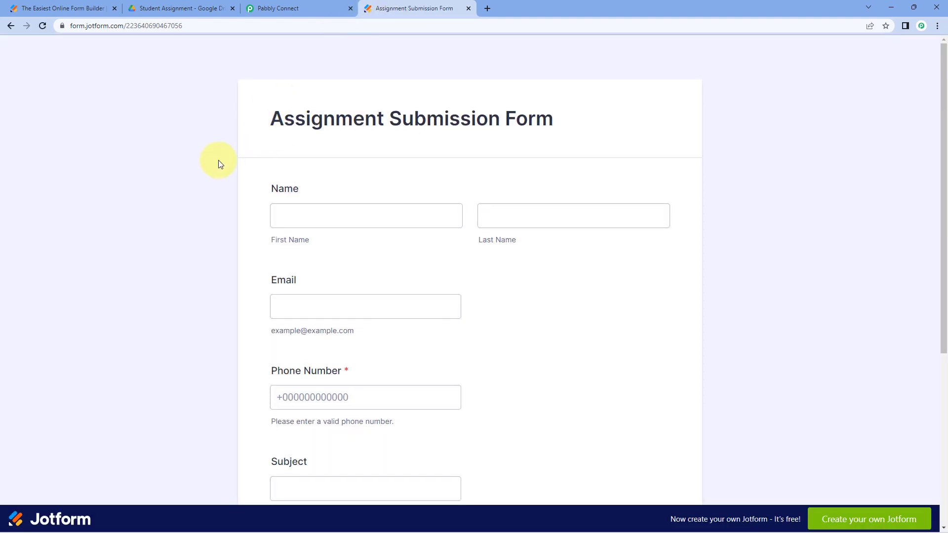
scroll(247, 198, down, 1)
click(335, 169)
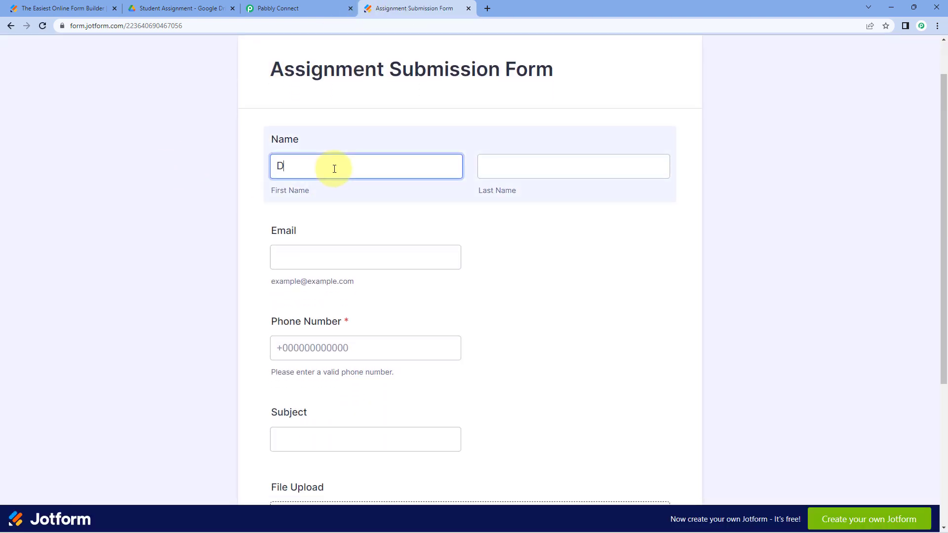
key(Tab)
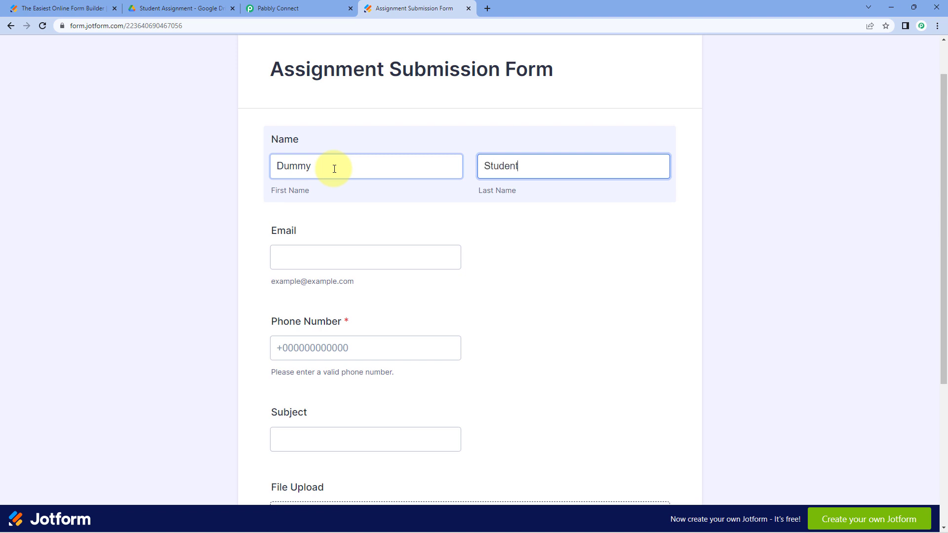
click(342, 258)
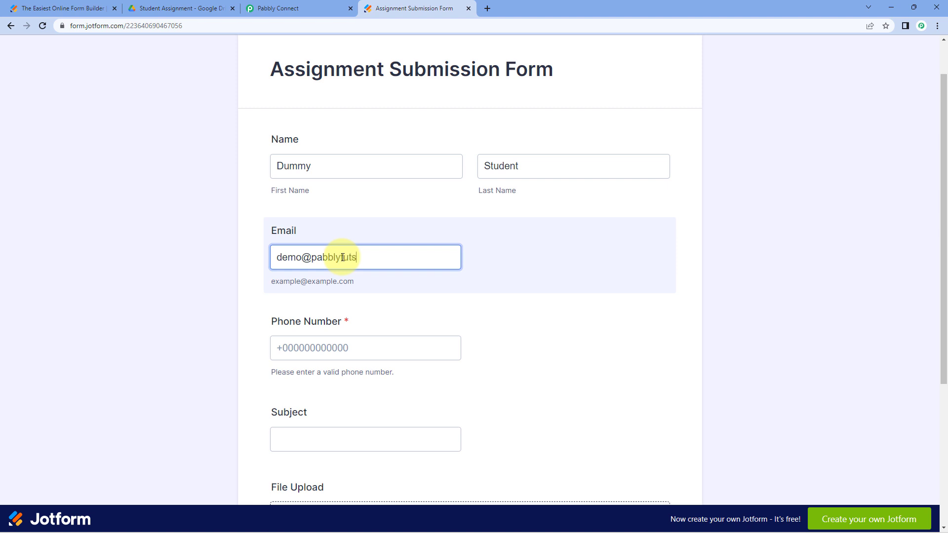
key(Tab)
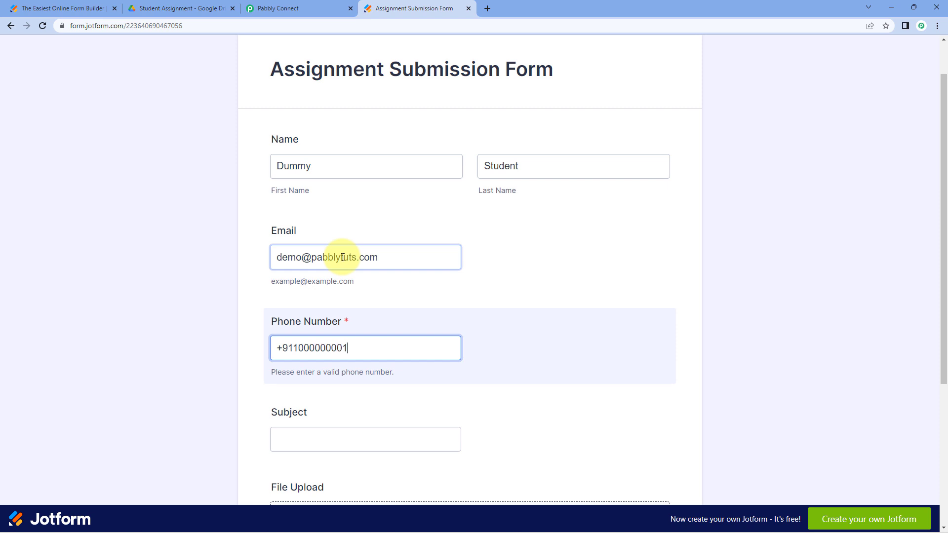
- Enter 'Physics' as the Subject and open the file upload picker
scroll(339, 261, down, 2)
click(300, 344)
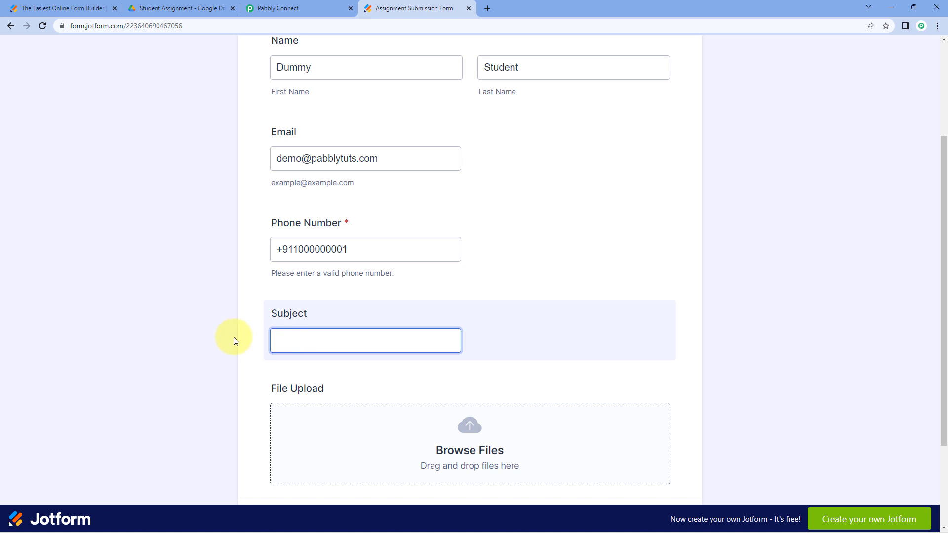
text(Physics)
scroll(339, 398, down, 2)
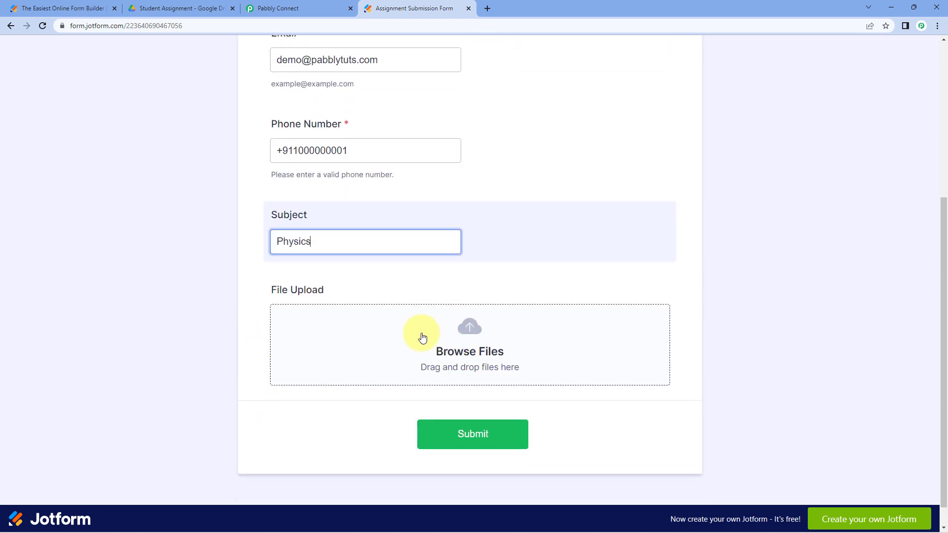
click(462, 342)
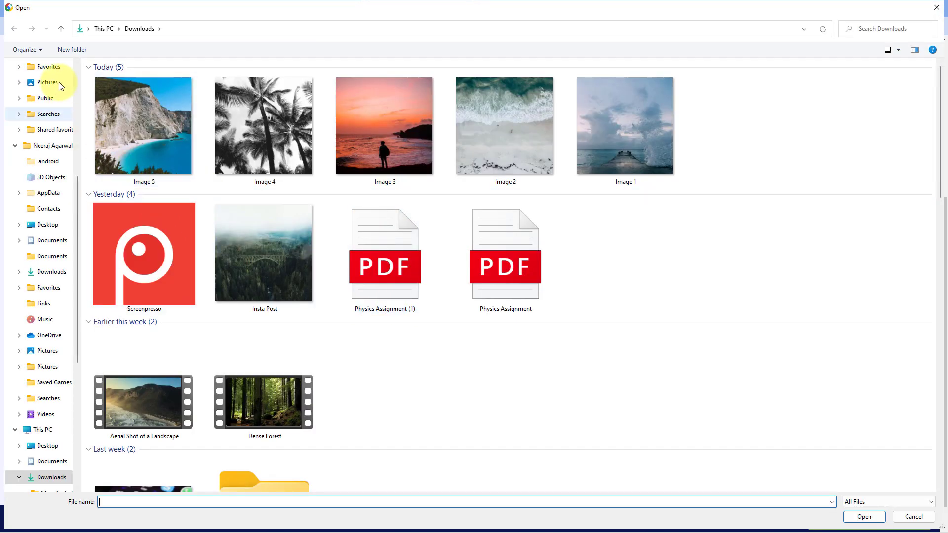
- Attach Physics Assignment.pdf from the Desktop to the File Upload field
scroll(50, 108, up, 5)
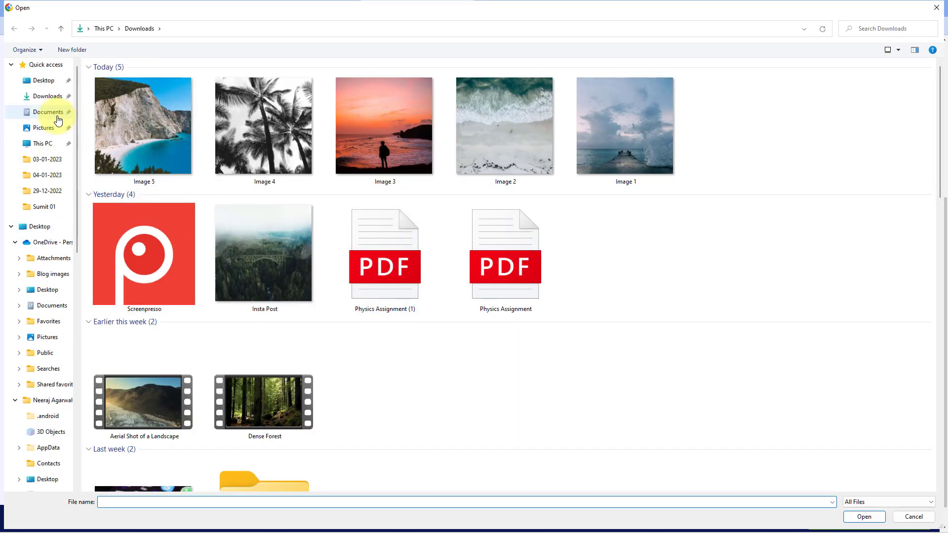
click(45, 81)
click(274, 104)
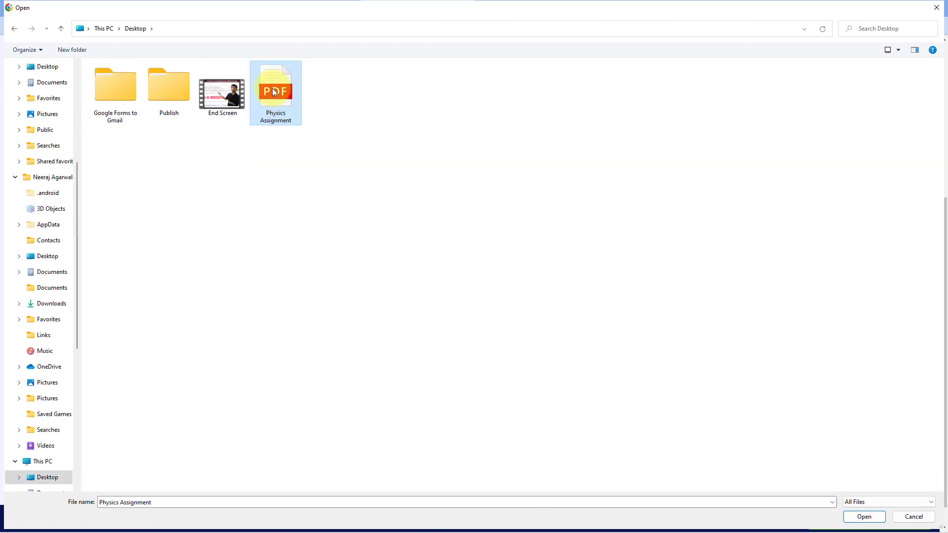
click(865, 516)
- Submit the form to reach the Thank You page
scroll(575, 252, up, 5)
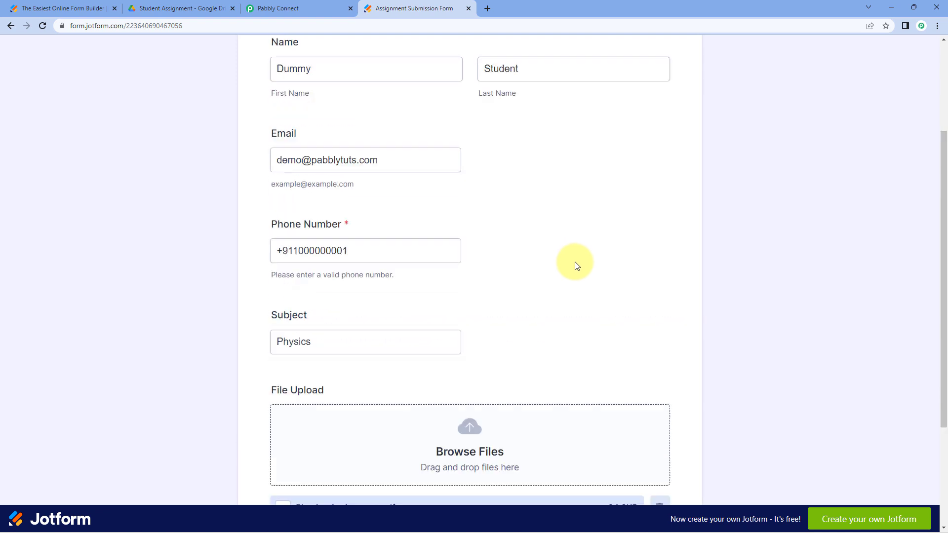
scroll(247, 185, down, 5)
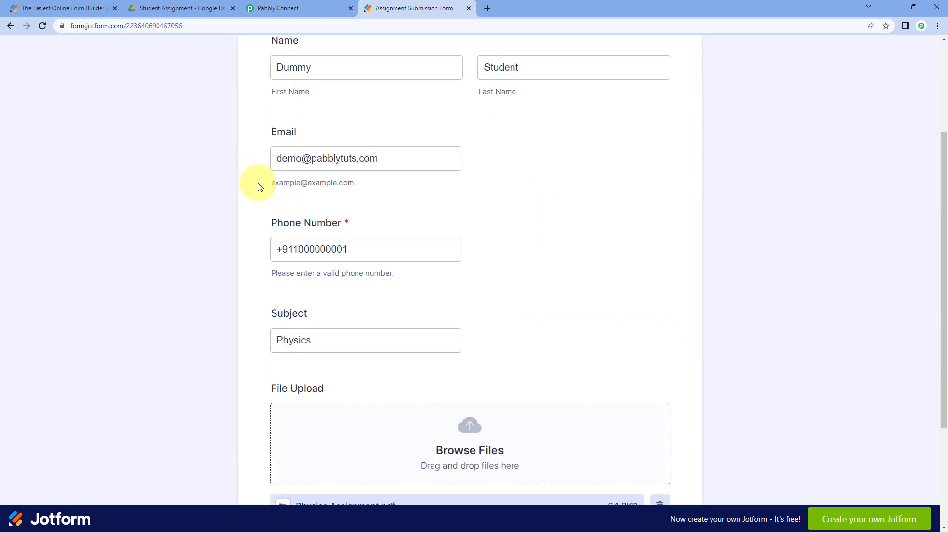
scroll(271, 287, down, 1)
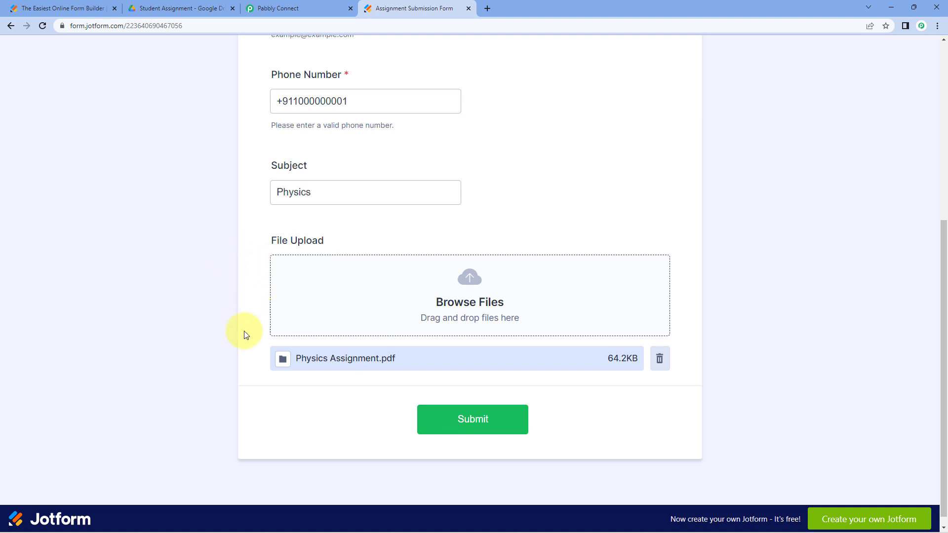
click(503, 424)
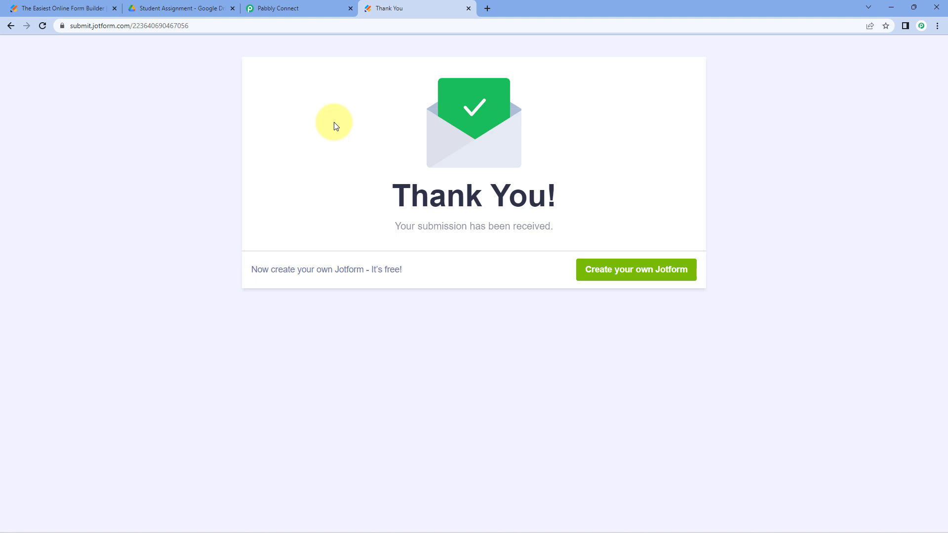
- Review the captured Jotform response values in Pabbly, including email and Subject 'Physics'
click(313, 5)
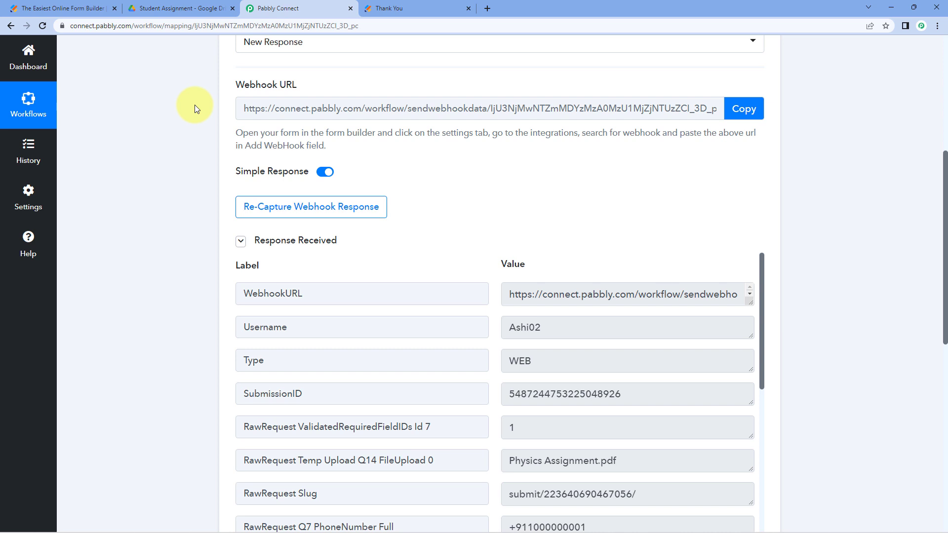
scroll(195, 166, down, 3)
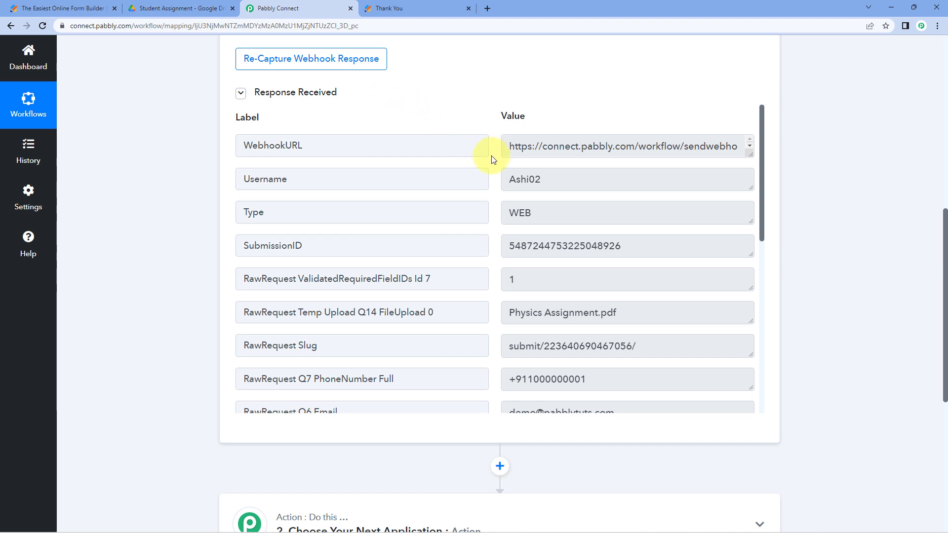
scroll(491, 156, down, 3)
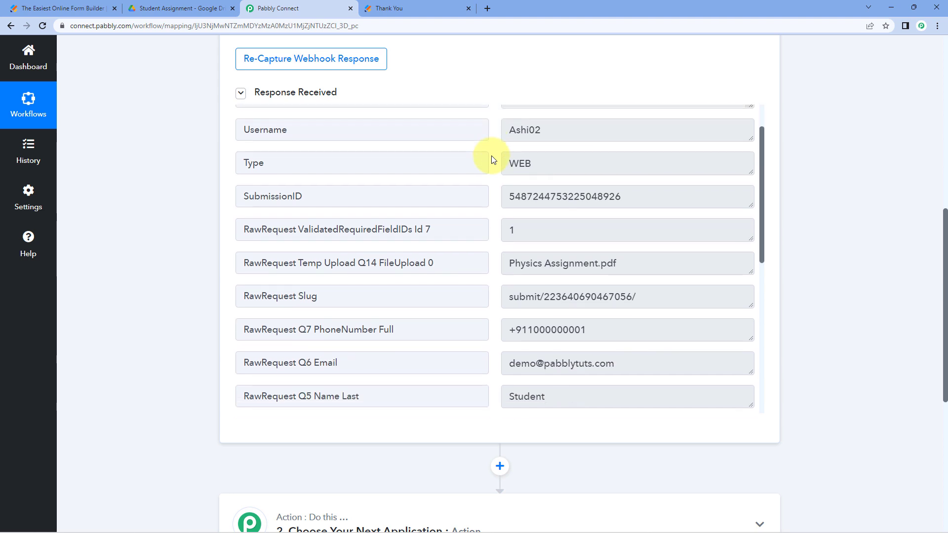
drag(658, 163, 512, 166)
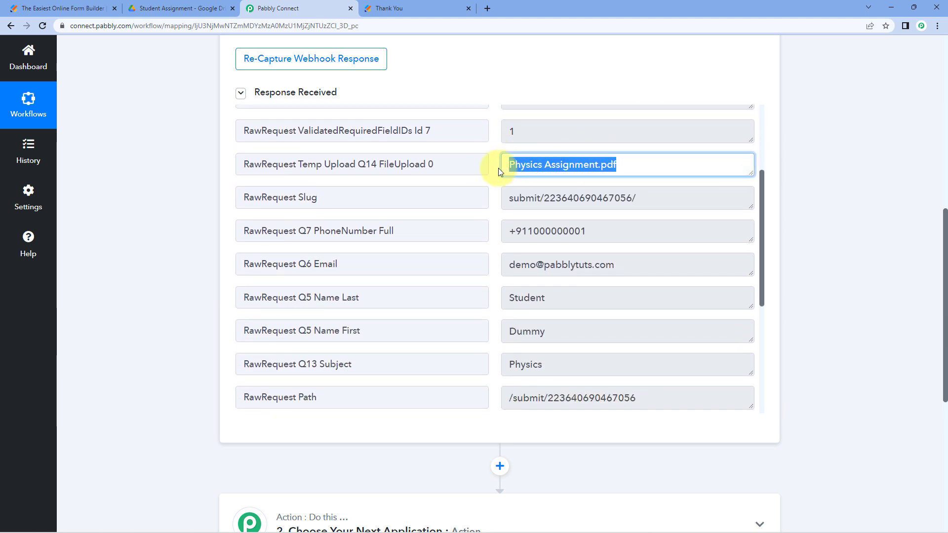
click(496, 171)
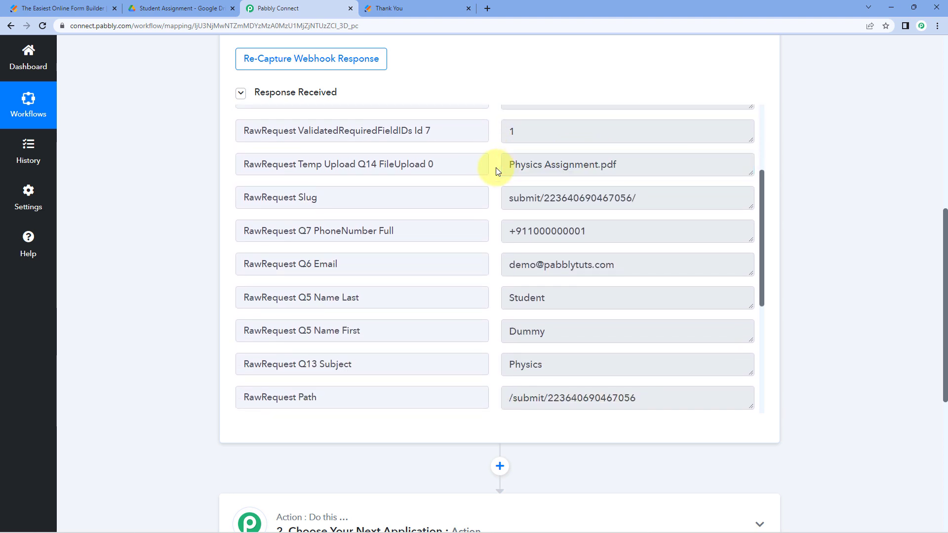
scroll(496, 167, down, 1)
drag(604, 180, 496, 187)
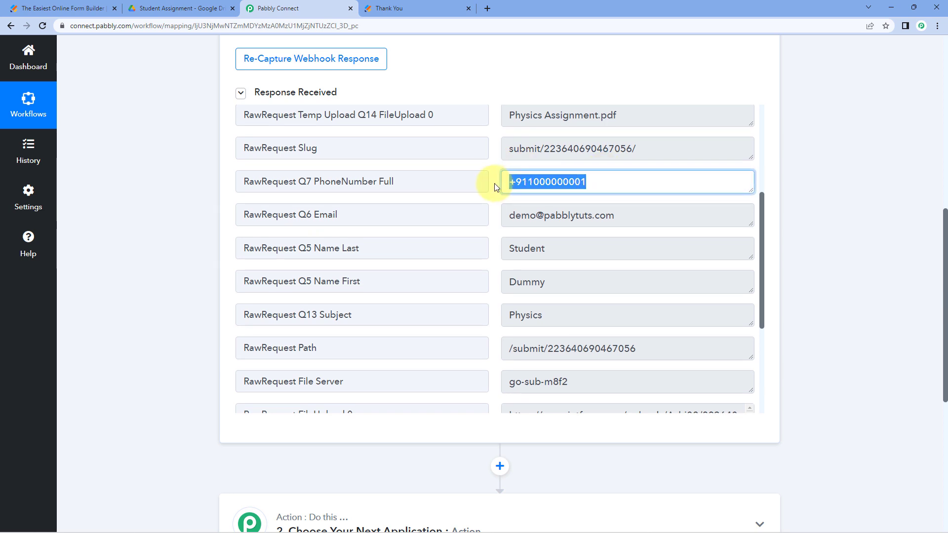
drag(635, 213, 476, 221)
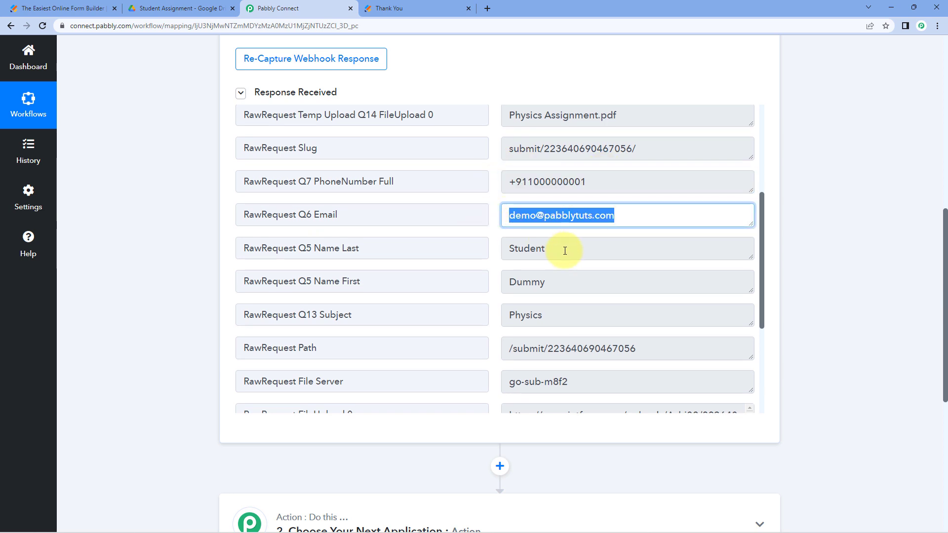
drag(565, 250, 482, 248)
drag(568, 281, 491, 275)
scroll(530, 253, down, 1)
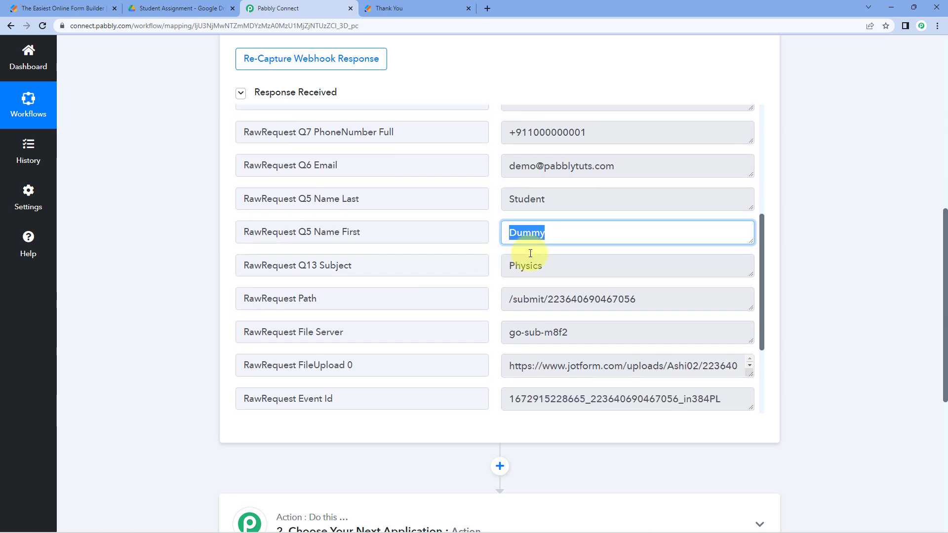
drag(565, 266, 493, 266)
click(497, 258)
scroll(494, 244, down, 1)
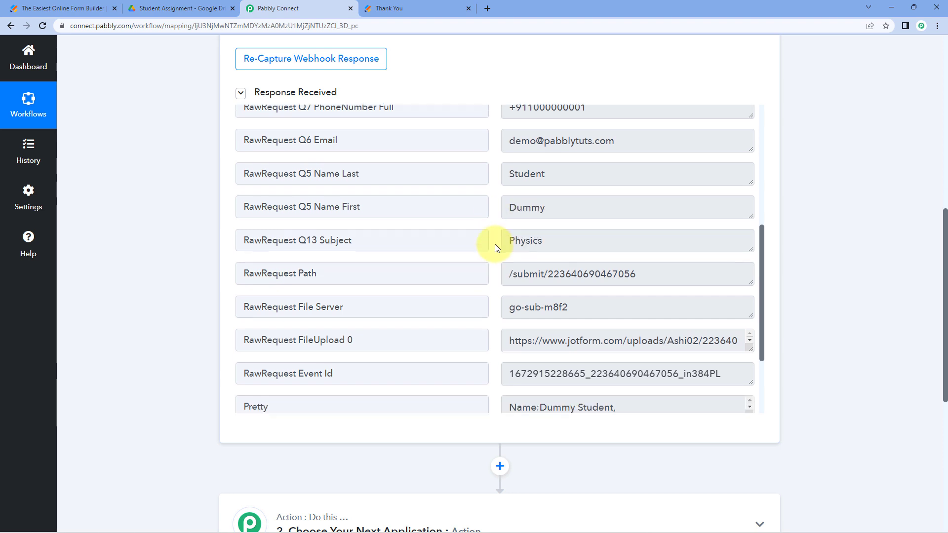
scroll(495, 244, down, 3)
- Select the full FileUpload 0 link URL and copy it
click(510, 225)
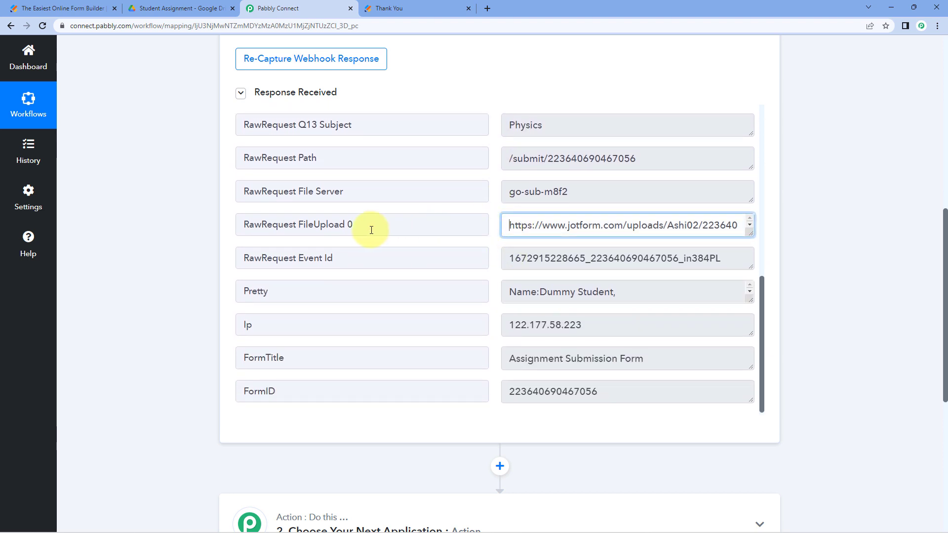
drag(366, 228, 309, 225)
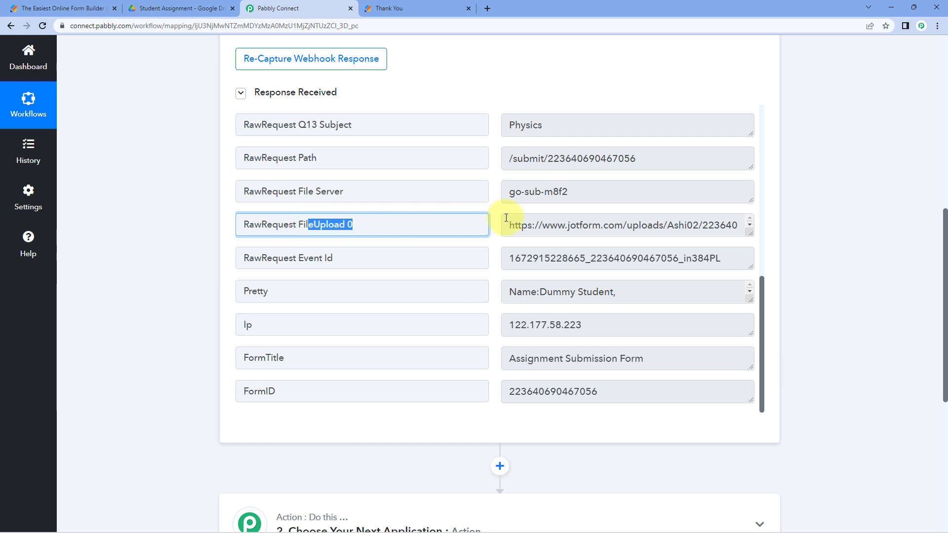
drag(752, 231, 749, 267)
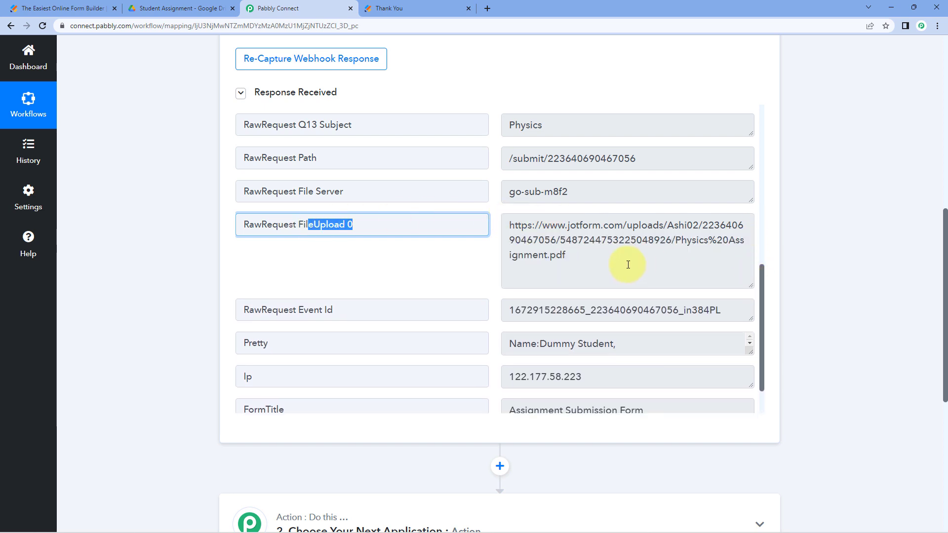
drag(626, 266, 486, 227)
right_click(548, 231)
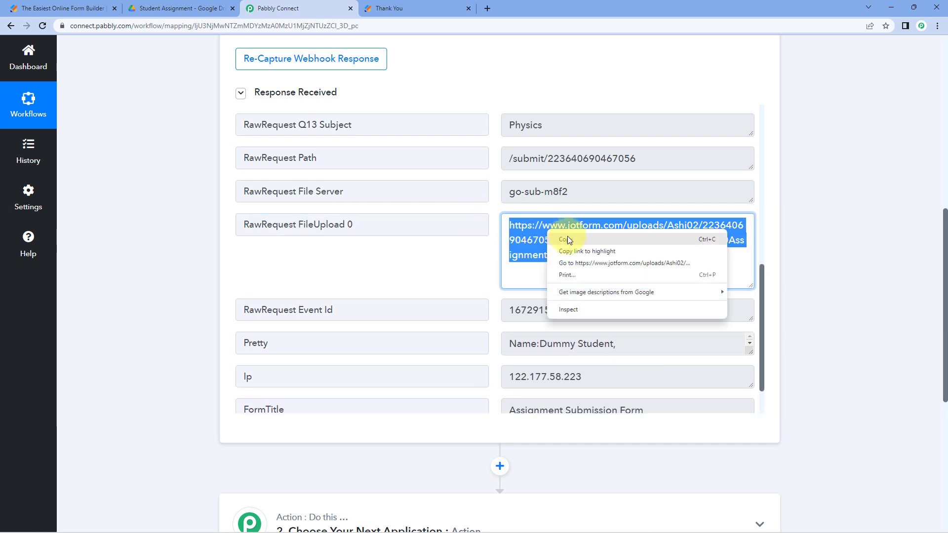
click(568, 240)
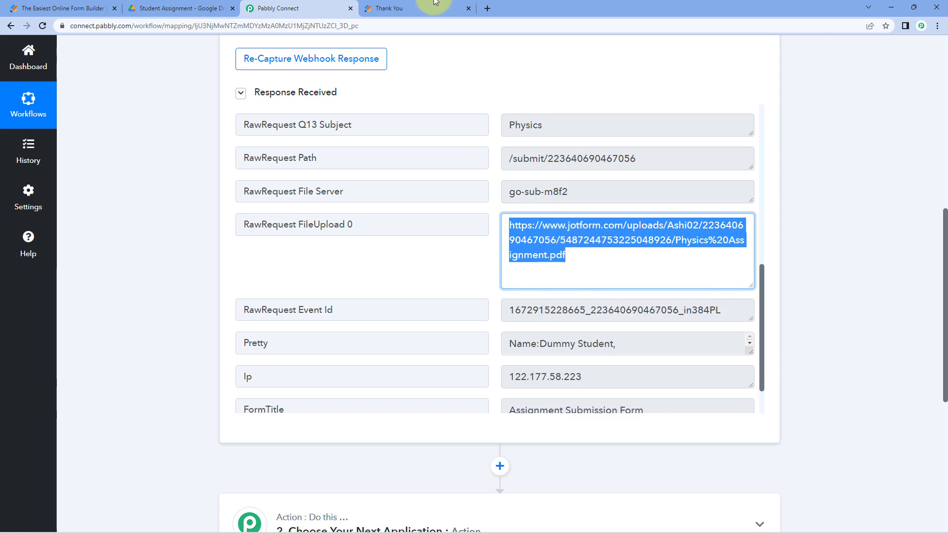
- Load the copied file link in a new tab and open the downloaded Physics Assignment PDF
click(489, 8)
key(ctrl+v)
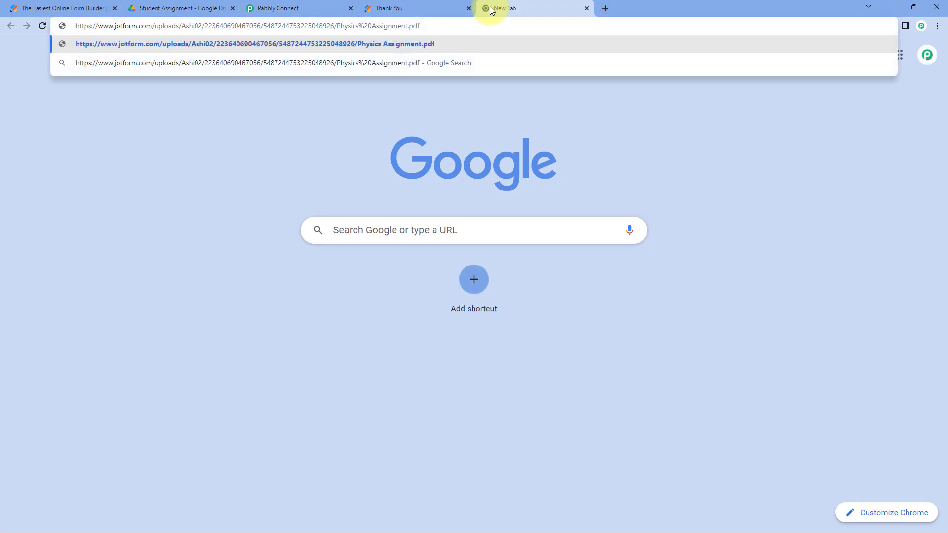
key(Return)
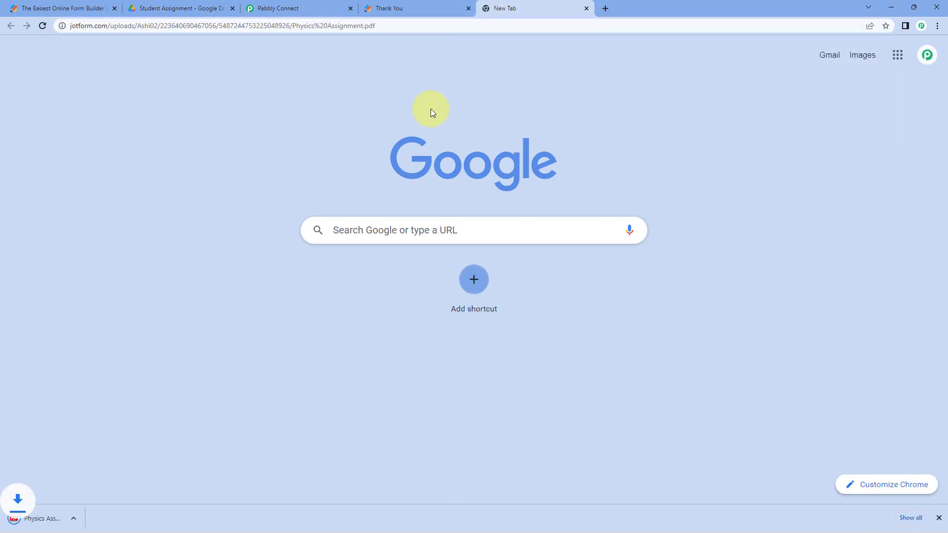
click(77, 512)
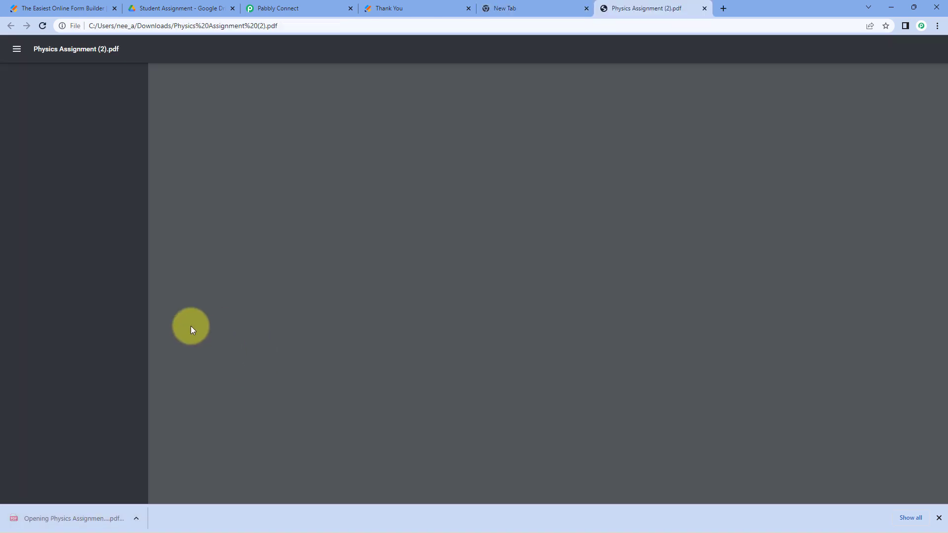
- Close the PDF preview and the extra blank tab
scroll(444, 207, down, 9)
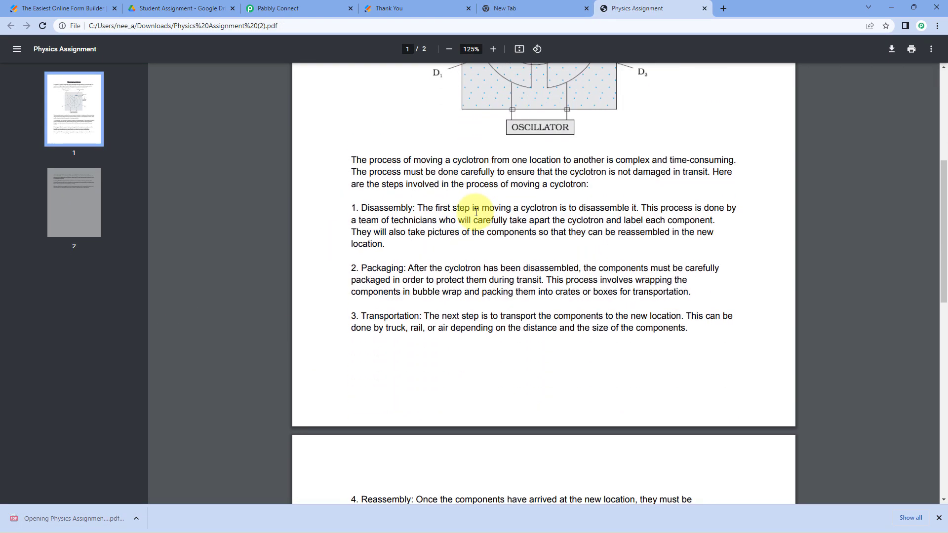
scroll(461, 211, up, 9)
click(705, 9)
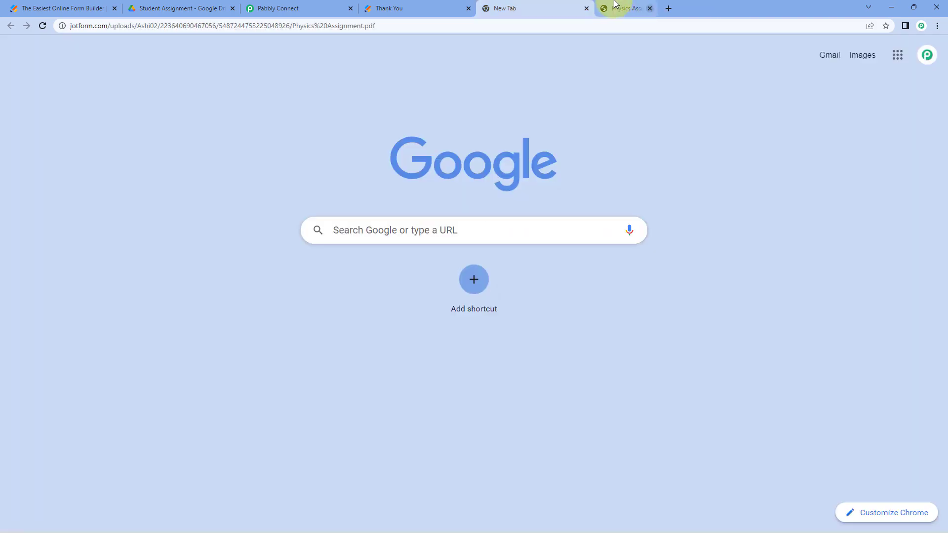
click(587, 9)
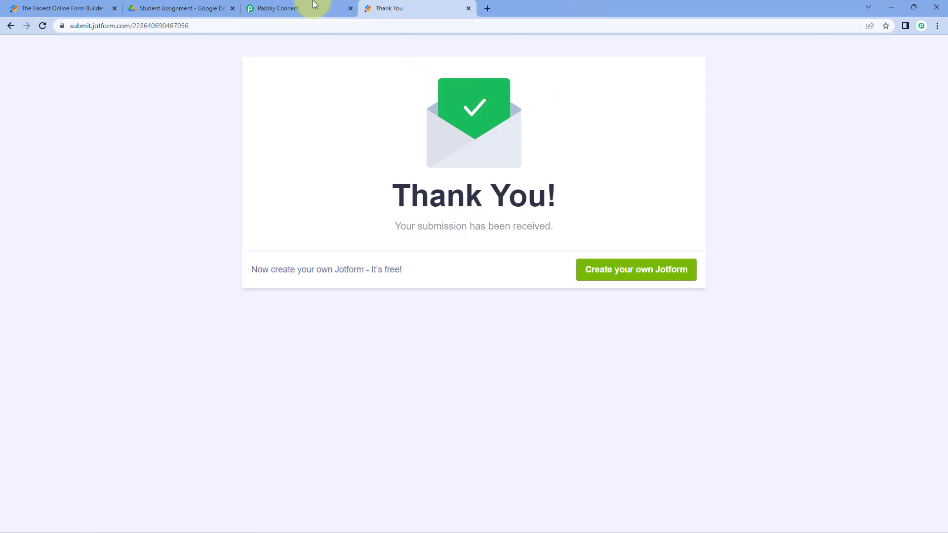
click(292, 5)
click(476, 96)
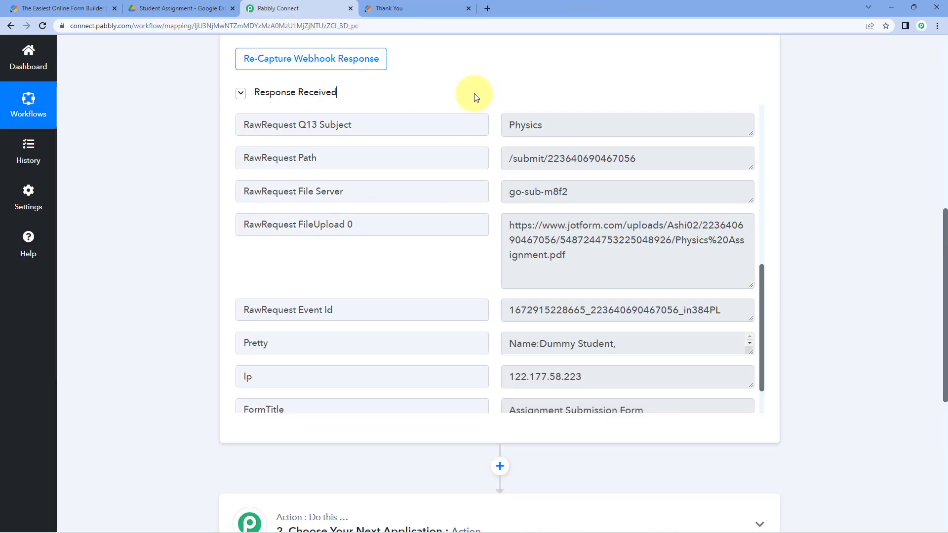
scroll(471, 98, up, 1)
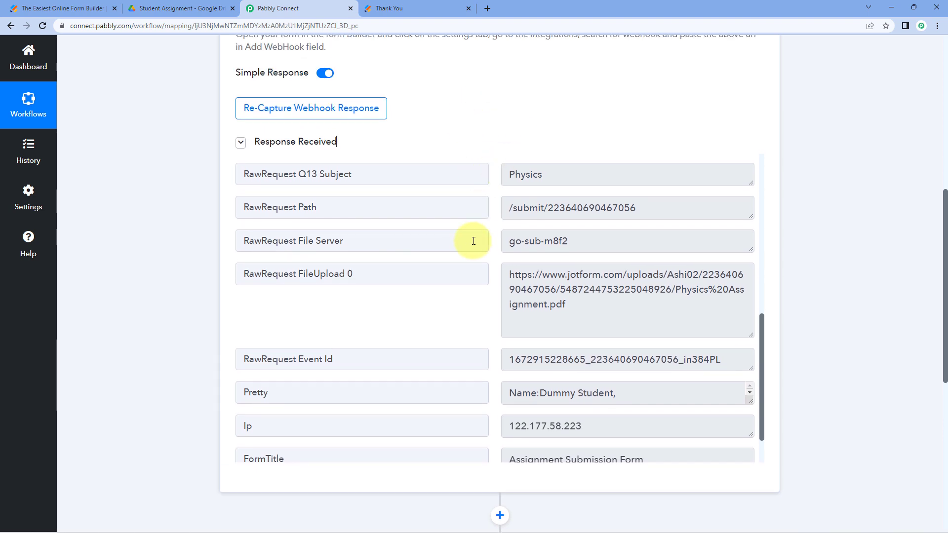
scroll(478, 242, up, 4)
scroll(478, 239, up, 1)
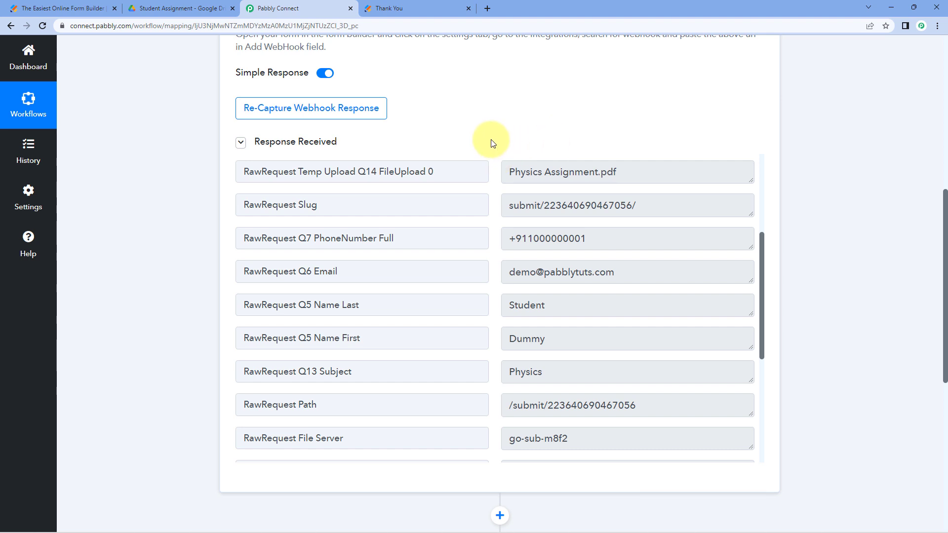
scroll(491, 143, down, 2)
scroll(489, 160, down, 3)
scroll(488, 161, down, 1)
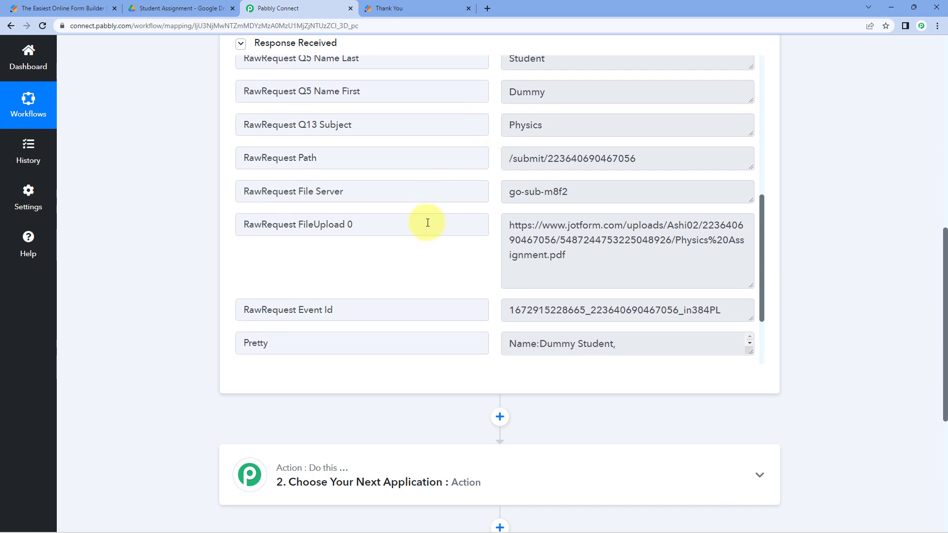
drag(627, 256, 491, 214)
click(491, 212)
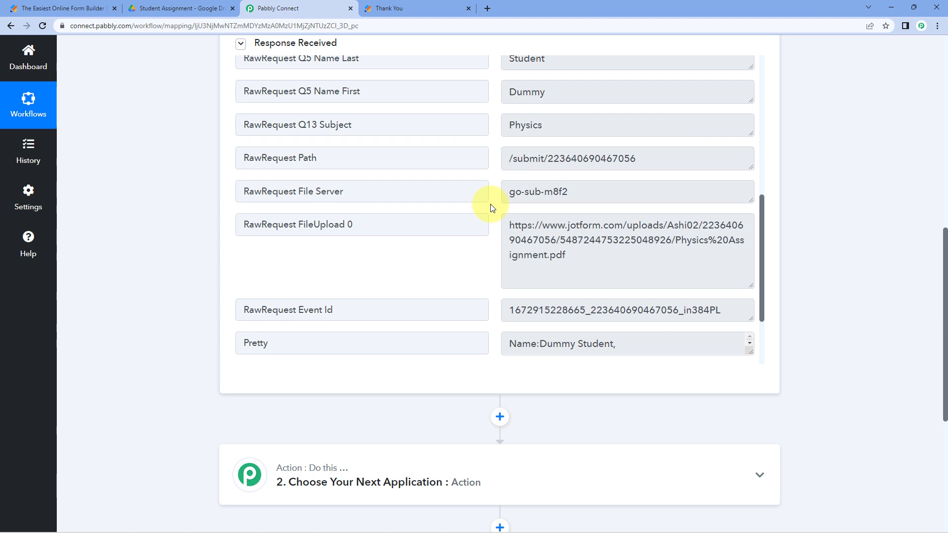
scroll(189, 205, down, 6)
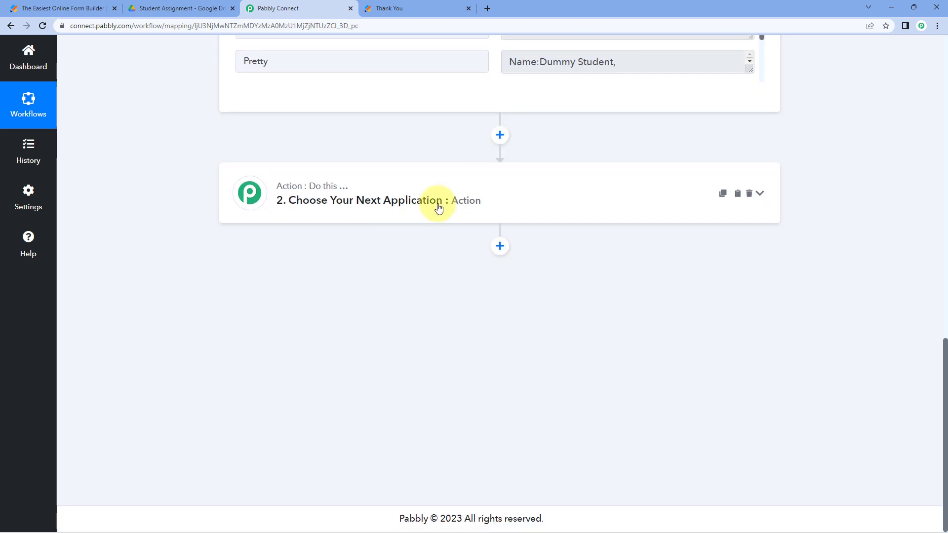
- Set the action step to Google Drive with the Upload a File event
click(451, 194)
click(294, 220)
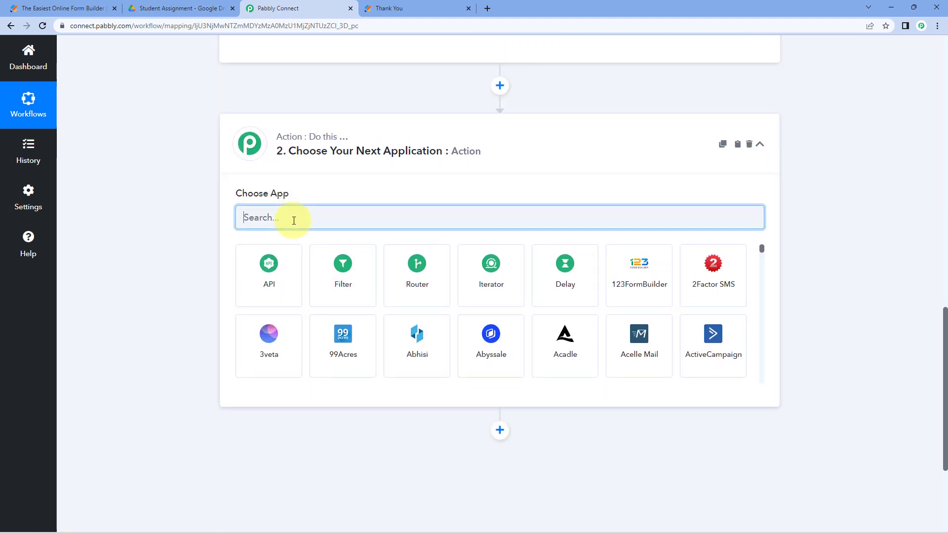
text(Google )
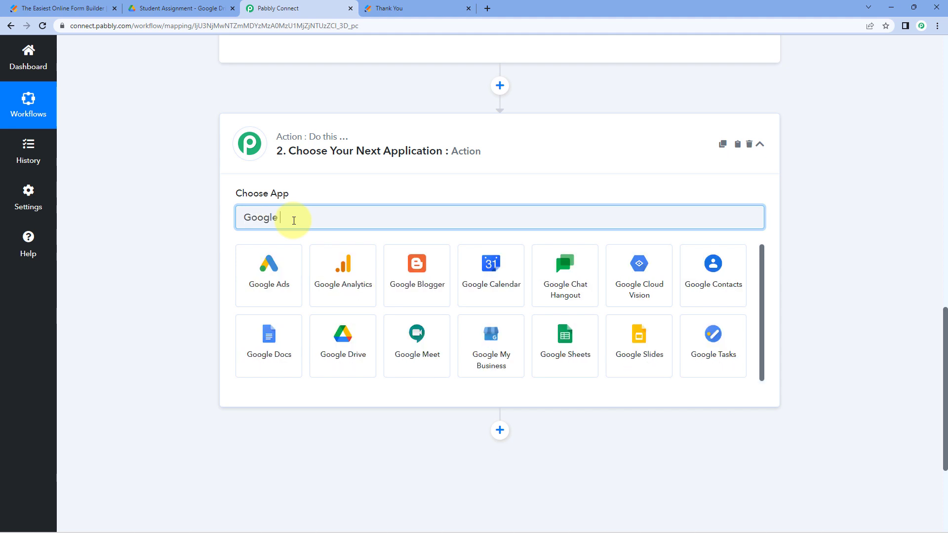
text(Drive)
click(281, 275)
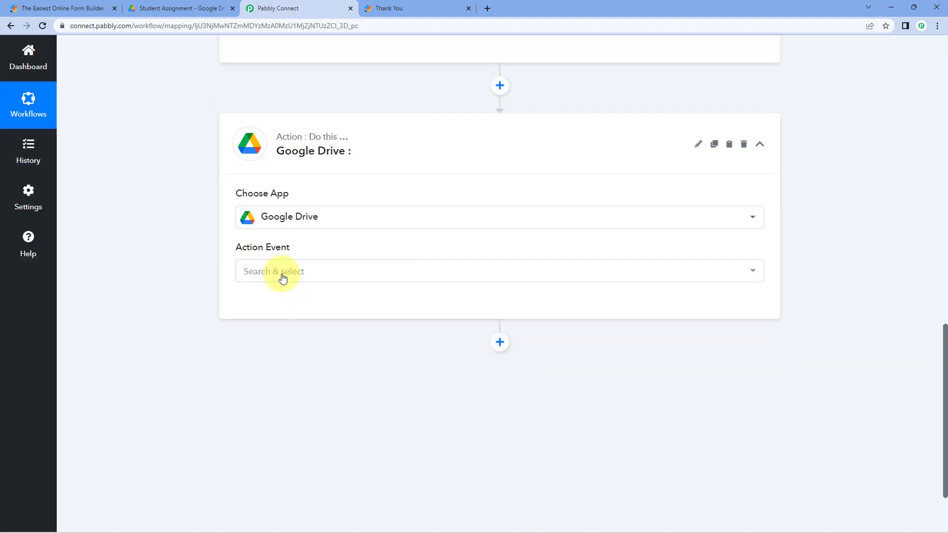
scroll(205, 224, down, 2)
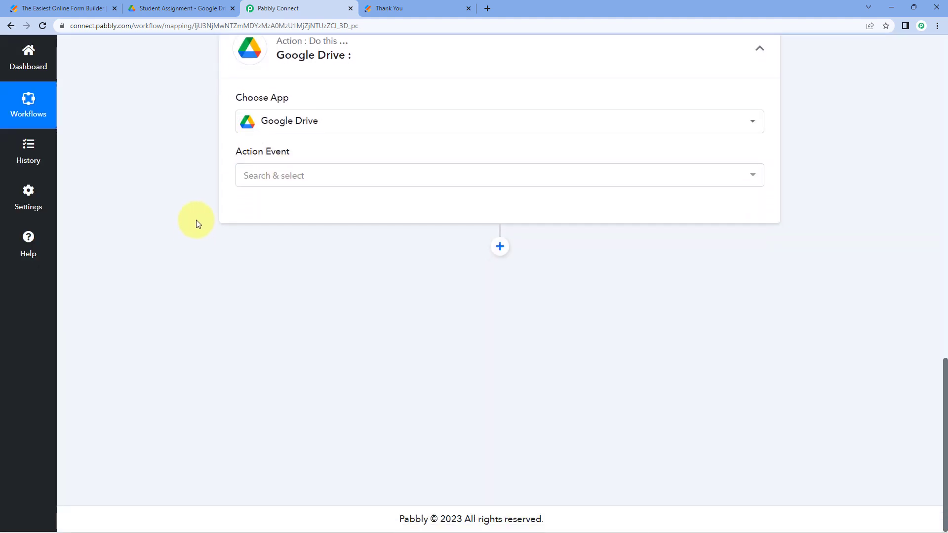
click(328, 173)
scroll(261, 316, down, 1)
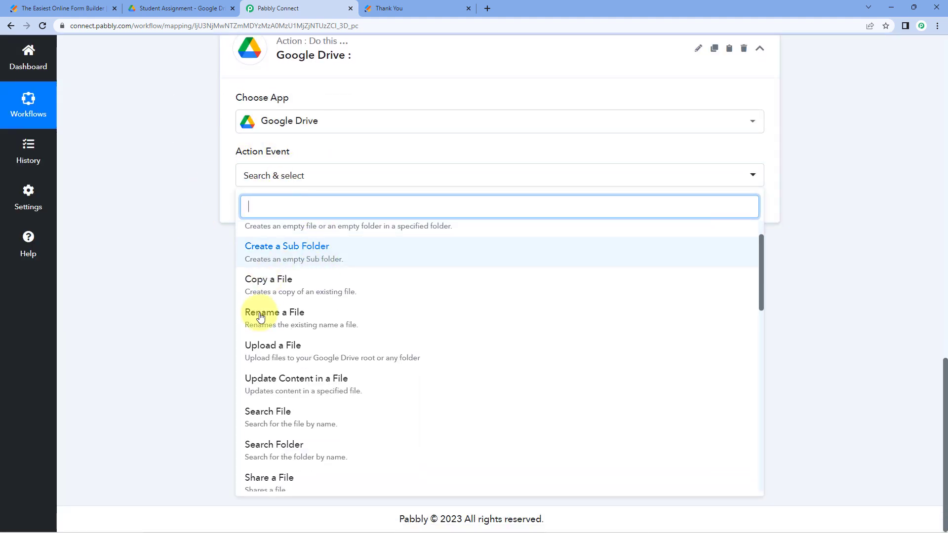
click(309, 348)
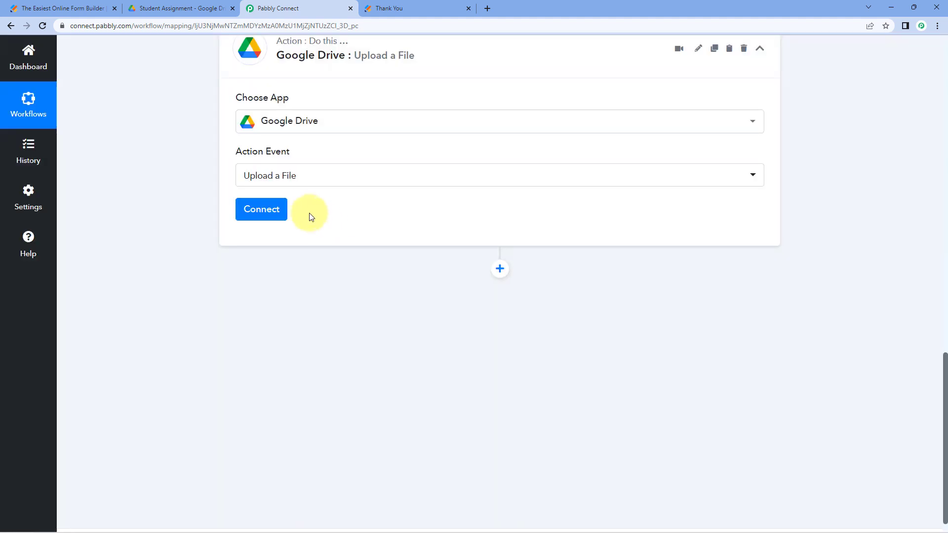
- Add a new Google Drive connection by signing in with Google and granting access
click(271, 211)
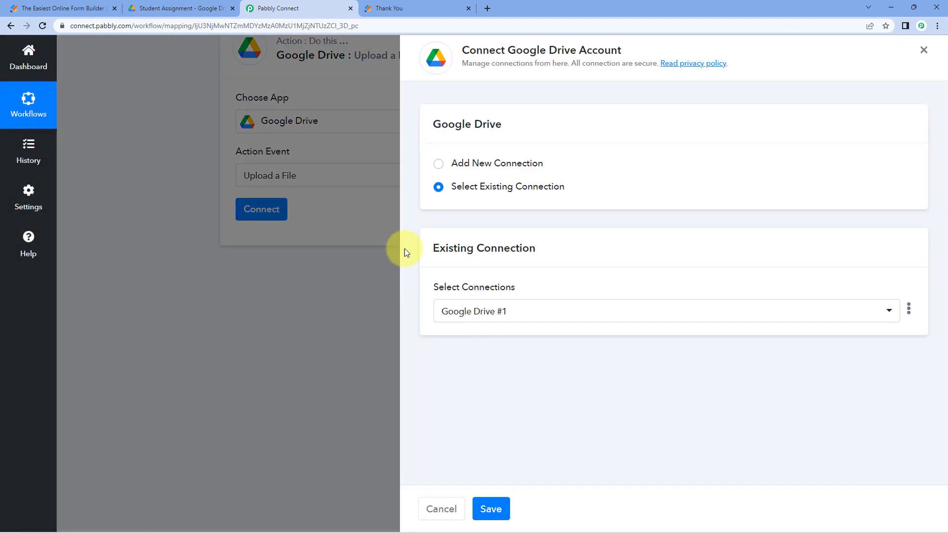
click(438, 164)
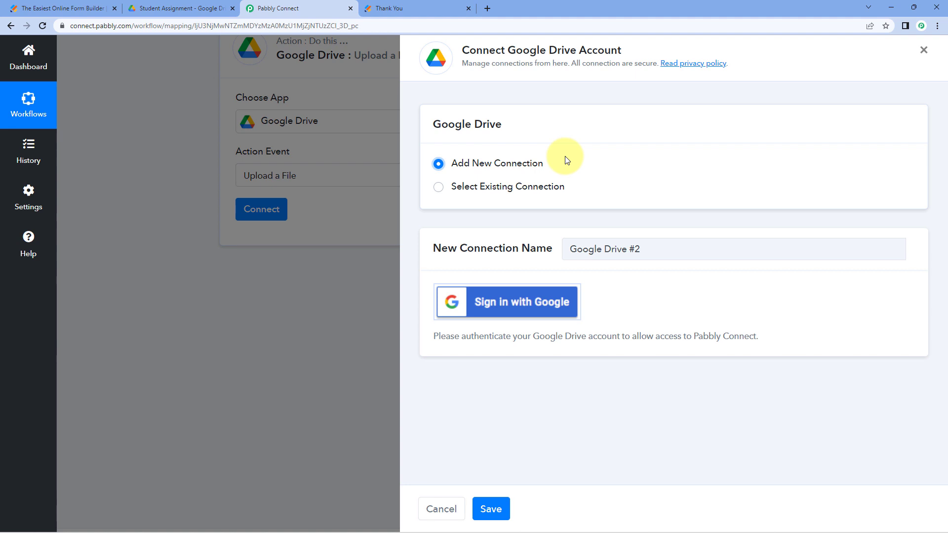
click(504, 309)
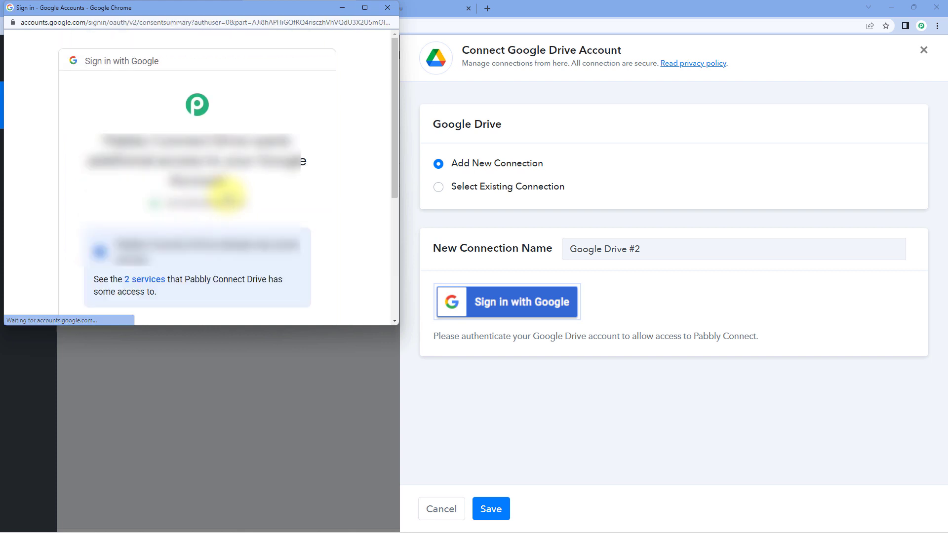
scroll(227, 196, down, 5)
click(237, 228)
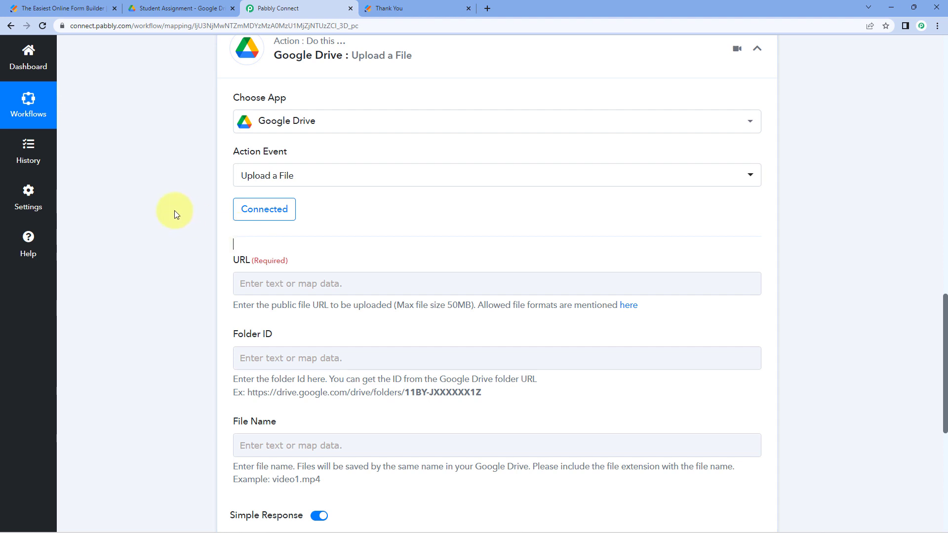
scroll(174, 211, down, 3)
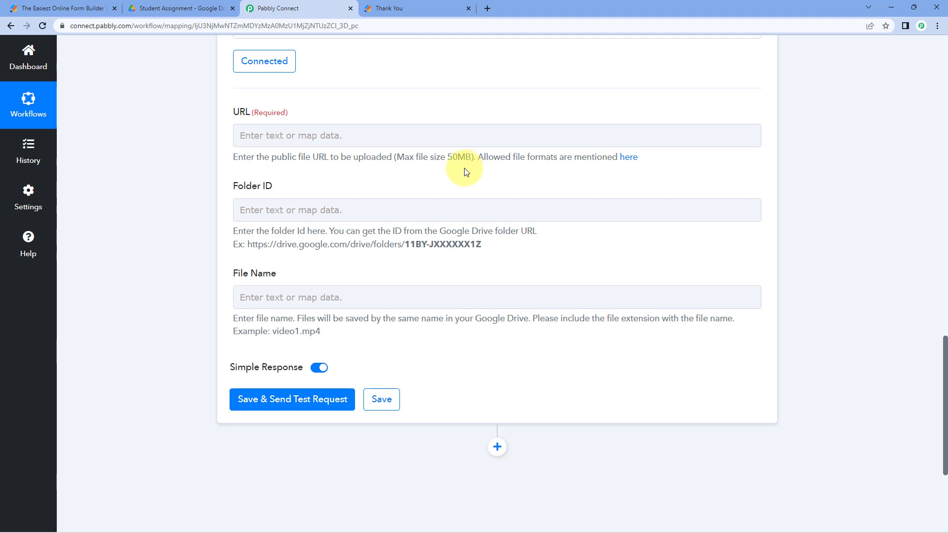
scroll(460, 110, up, 10)
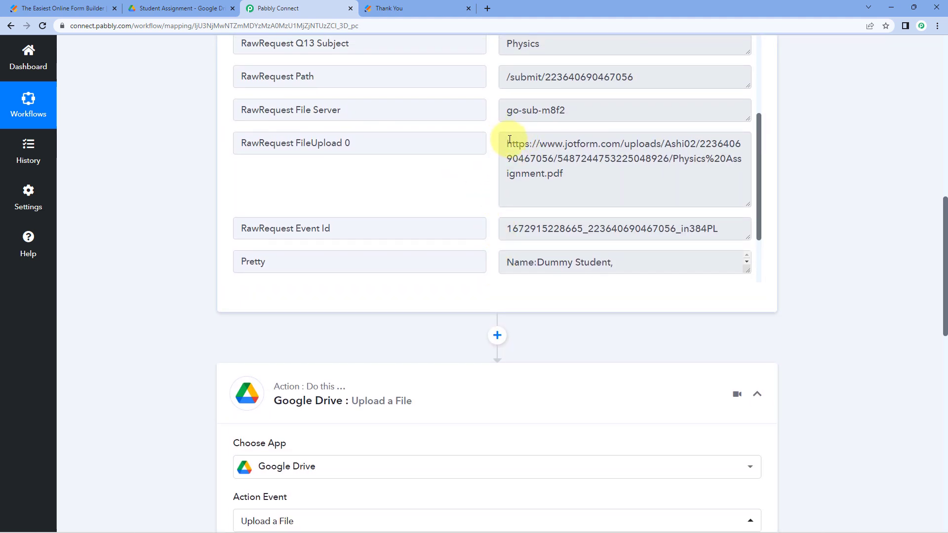
drag(508, 143, 574, 178)
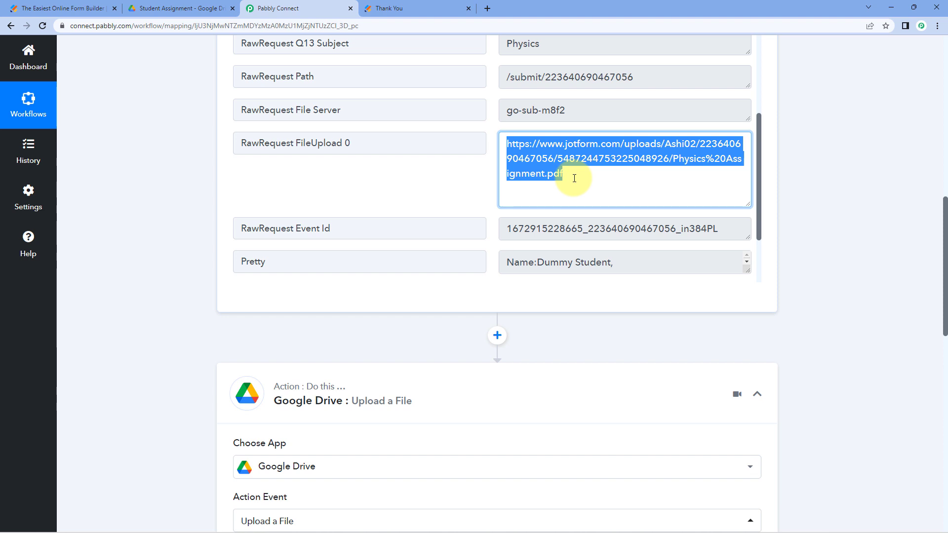
click(575, 178)
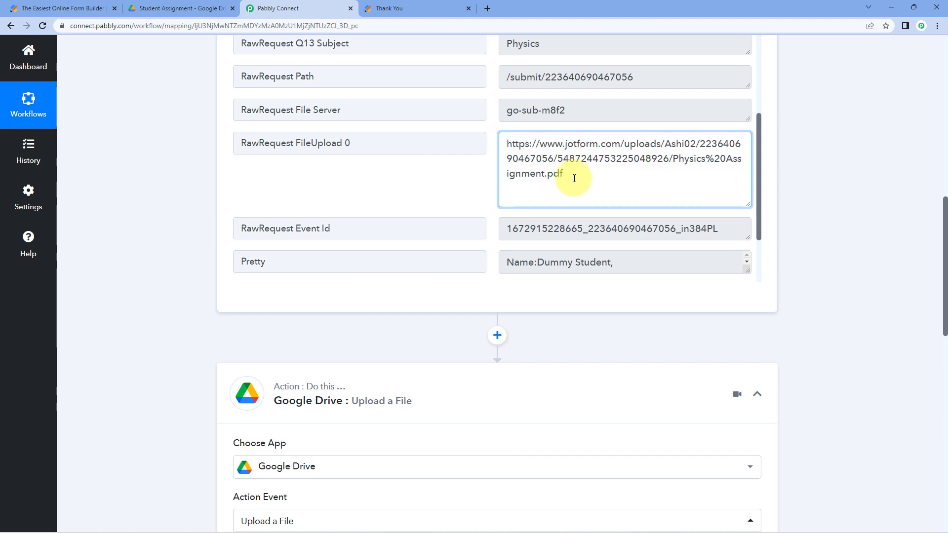
drag(574, 178, 508, 143)
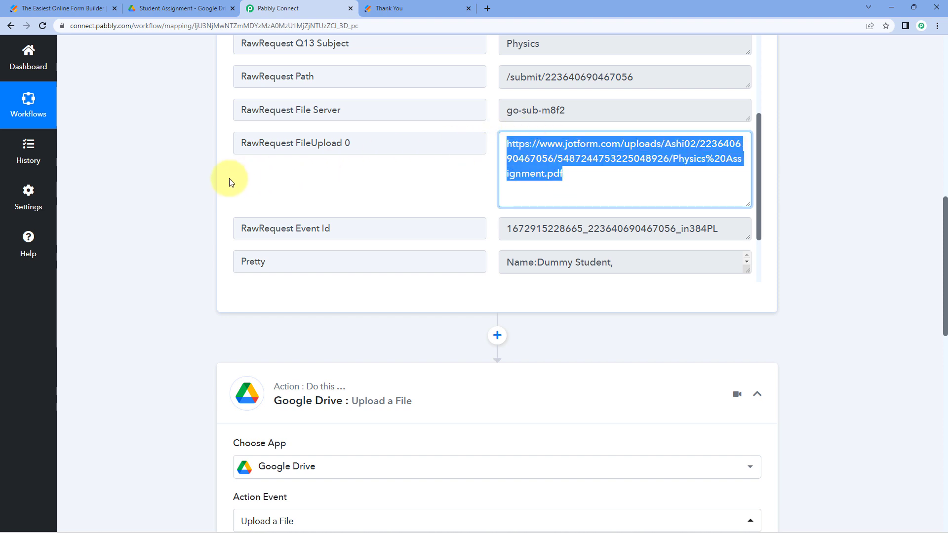
scroll(229, 183, down, 9)
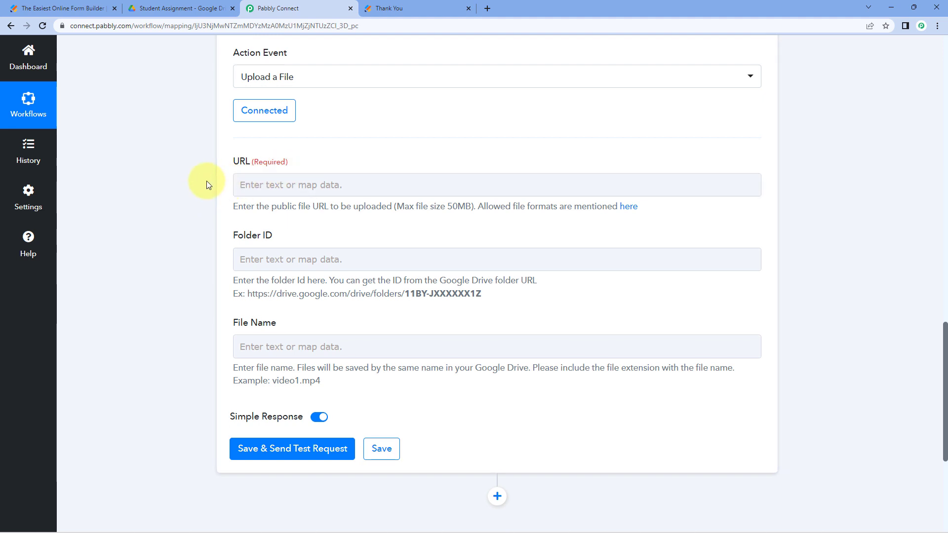
- Map the Drive upload URL to Jotform's RawRequest FileUpload 0 link for Physics Assignment.pdf
click(272, 186)
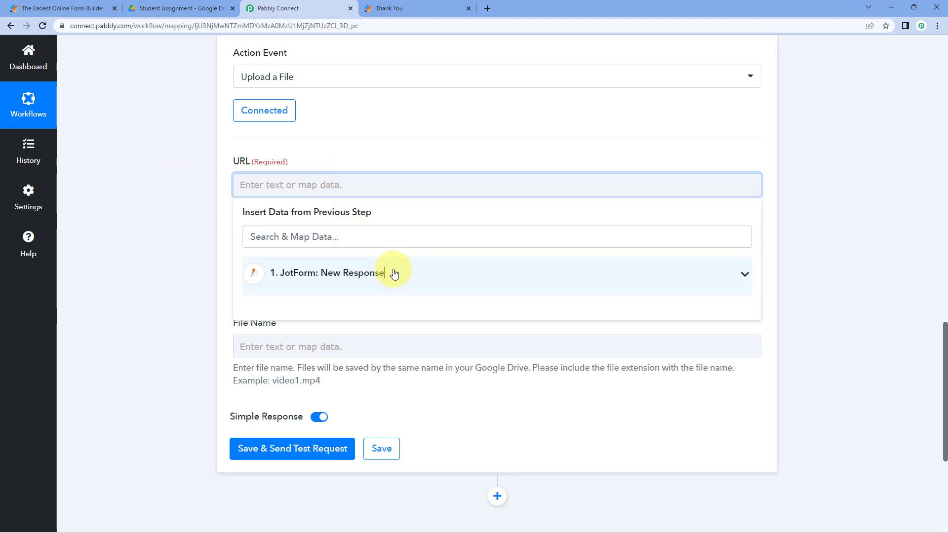
click(393, 274)
scroll(187, 248, down, 3)
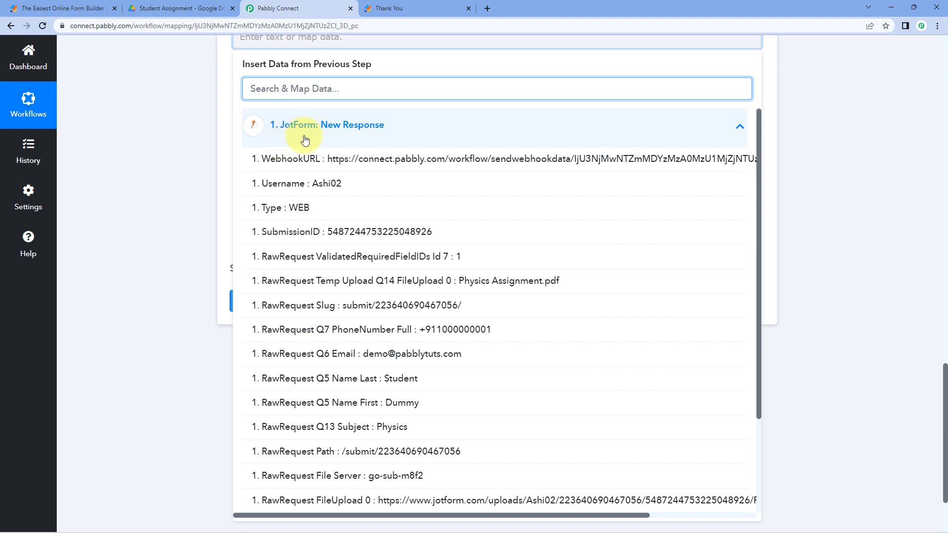
scroll(364, 209, down, 2)
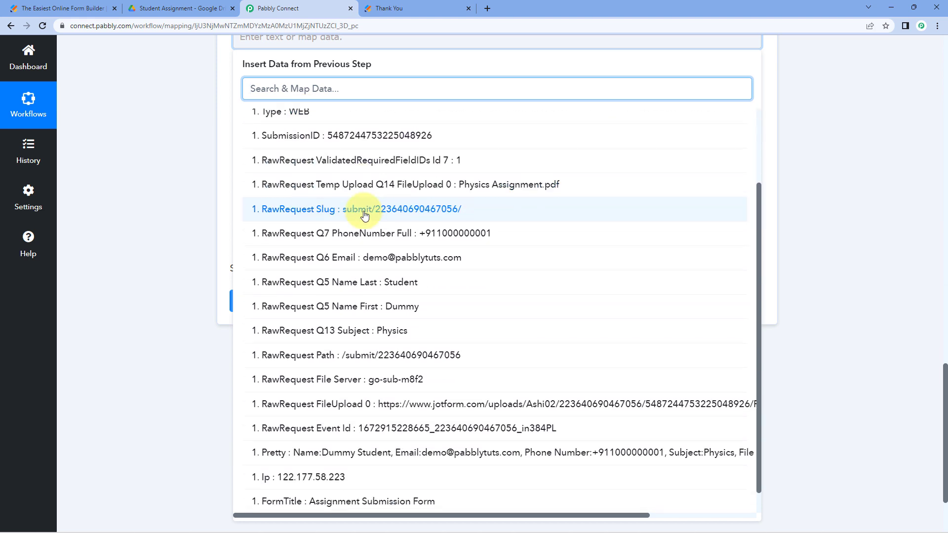
scroll(364, 214, down, 1)
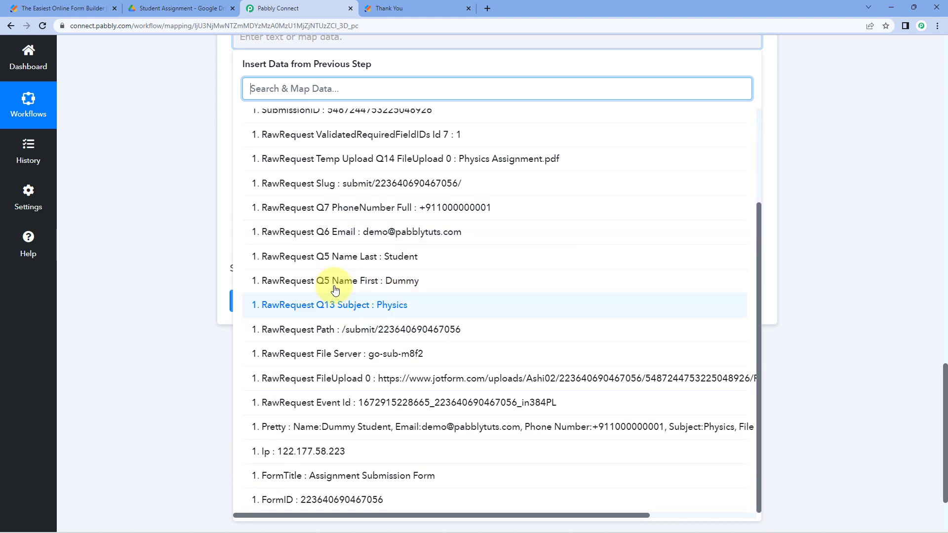
click(349, 383)
click(174, 177)
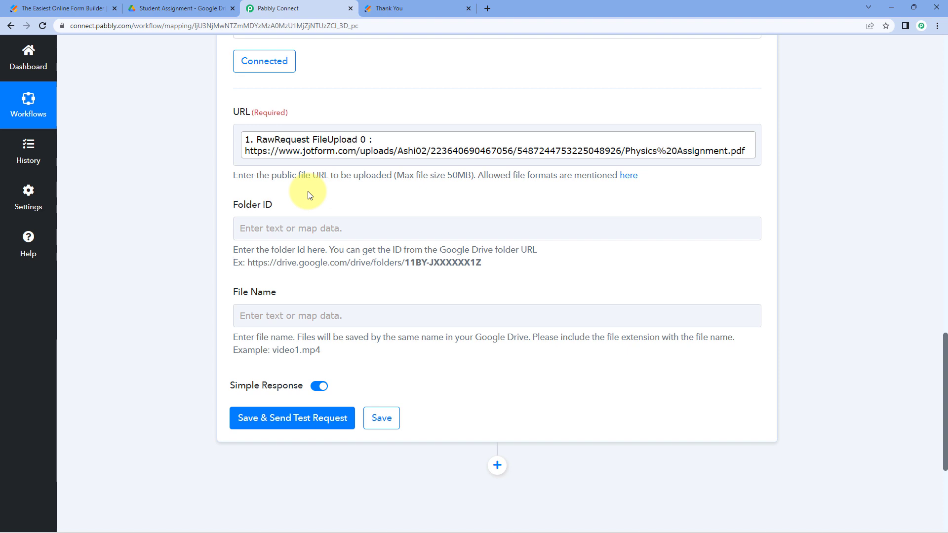
- Copy the Student Assignment folder's ID from its Google Drive web address
click(193, 8)
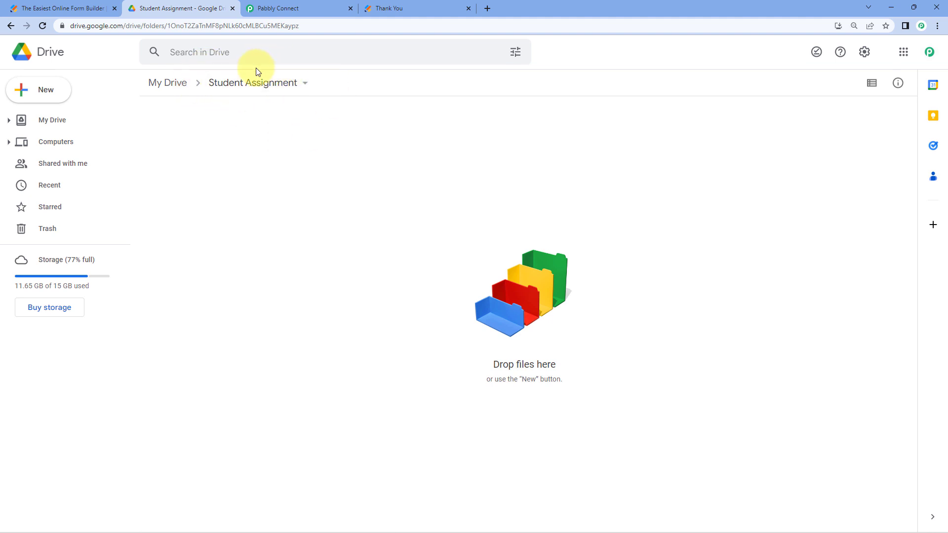
double_click(190, 24)
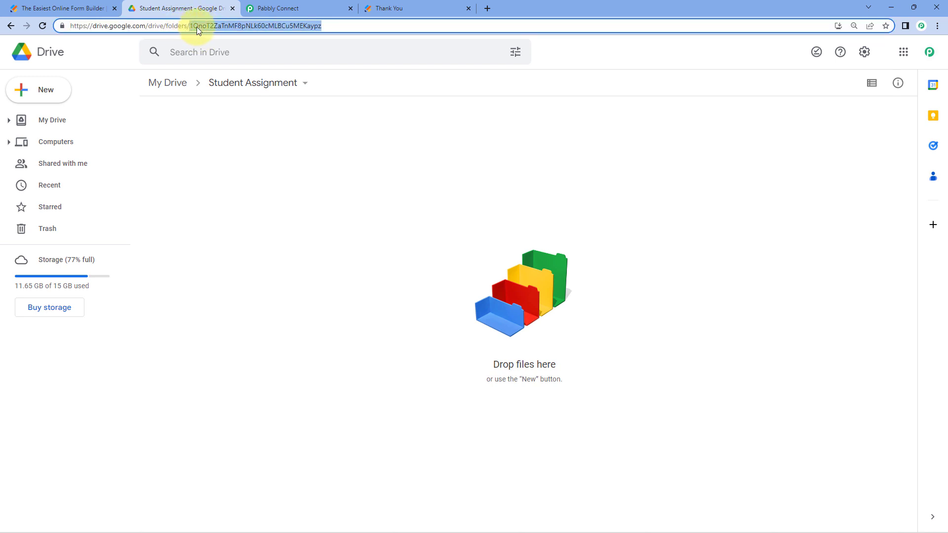
right_click(269, 24)
click(318, 93)
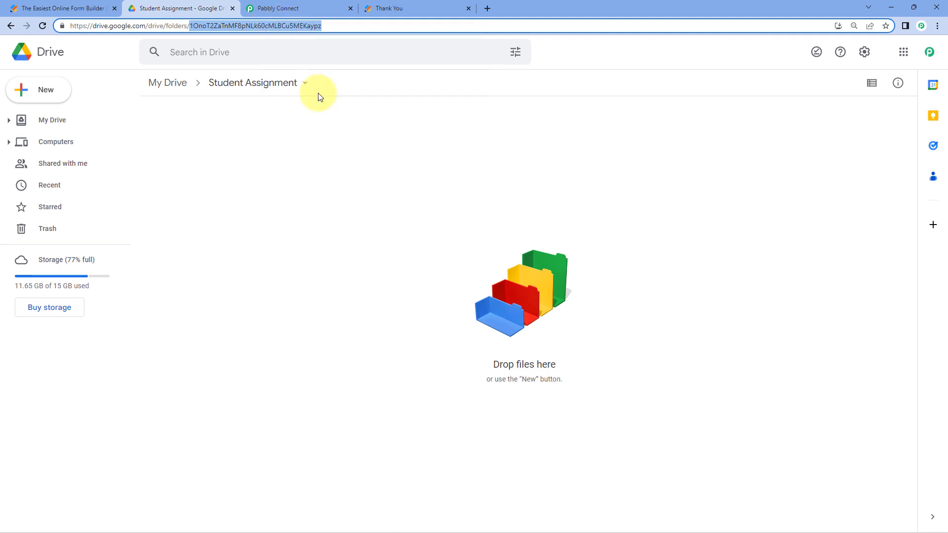
- Paste the copied Student Assignment folder ID into the upload step's Folder ID field
click(316, 4)
click(293, 227)
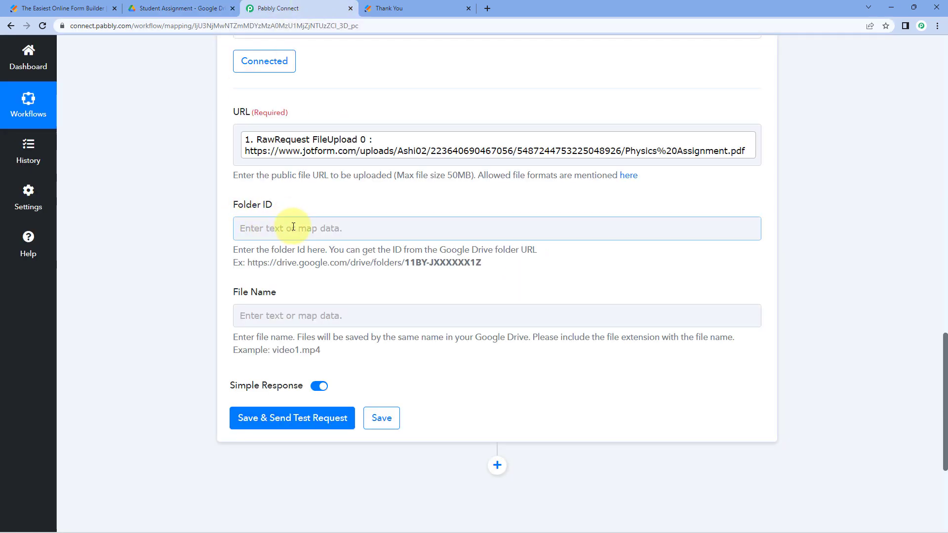
right_click(293, 228)
click(328, 305)
click(324, 186)
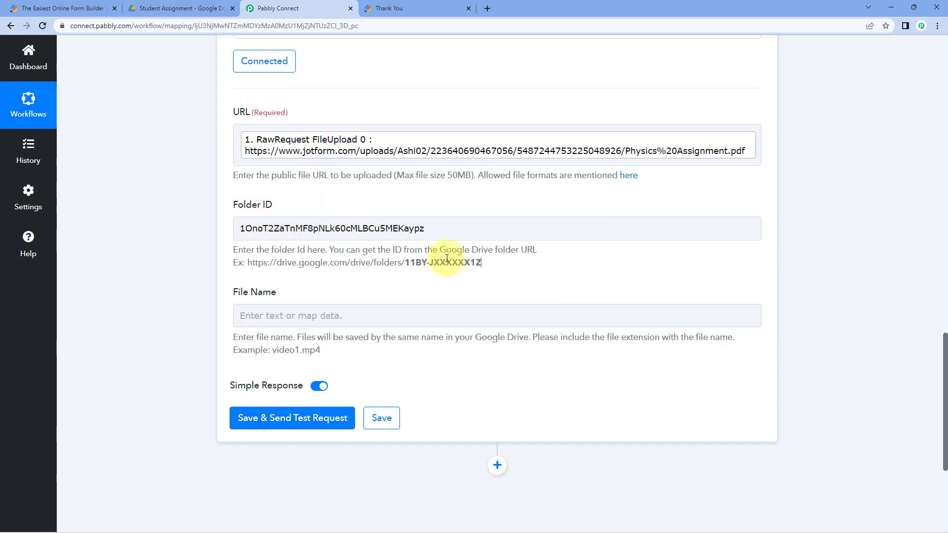
drag(446, 258, 218, 244)
click(220, 246)
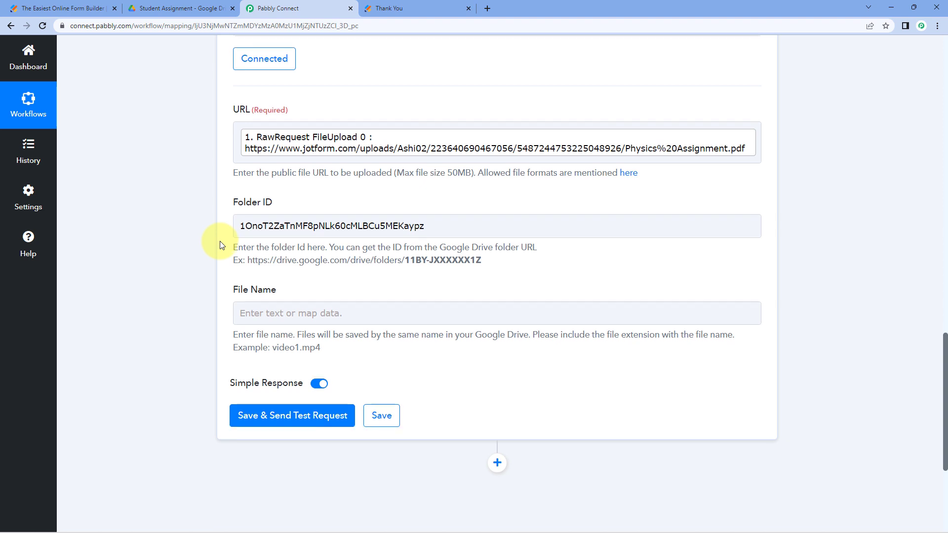
scroll(220, 243, down, 2)
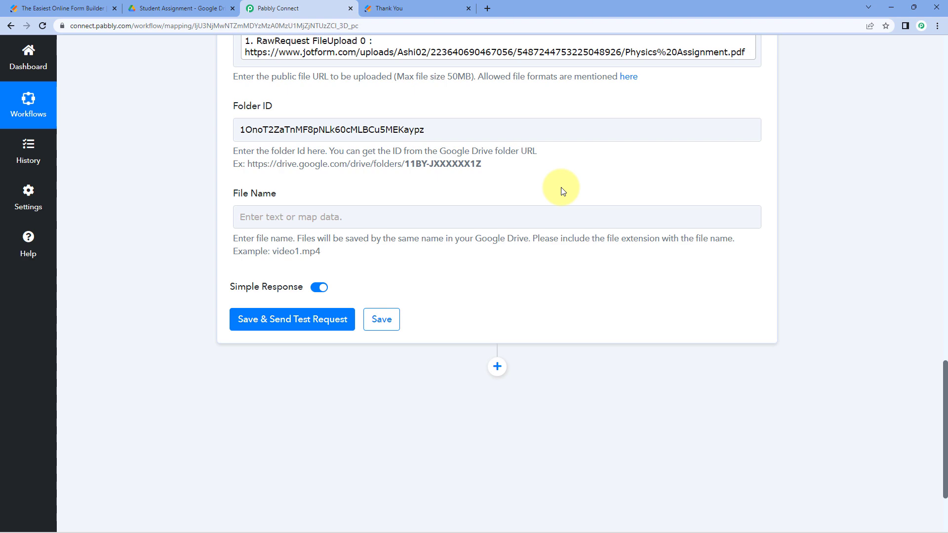
- Locate the submitted file name Physics Assignment.pdf in the Jotform sample response
scroll(562, 192, up, 12)
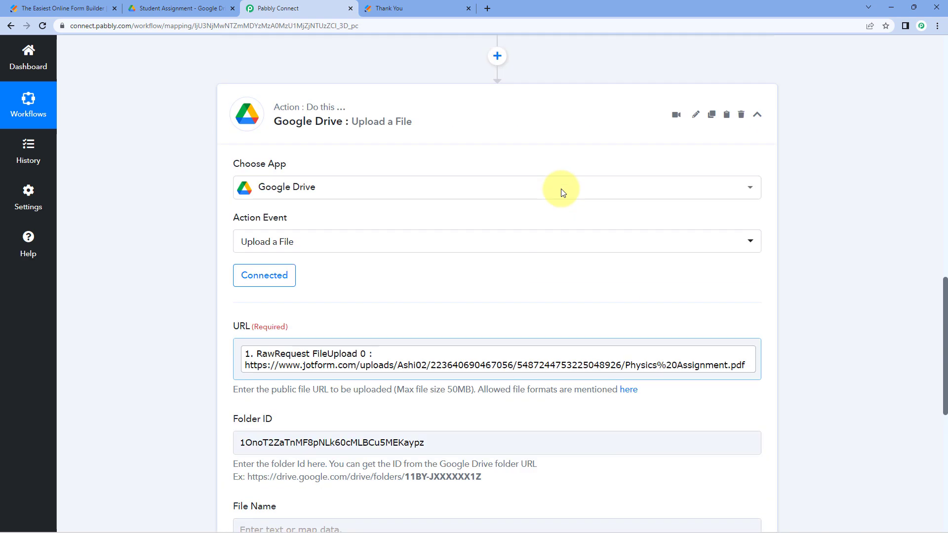
scroll(563, 191, up, 10)
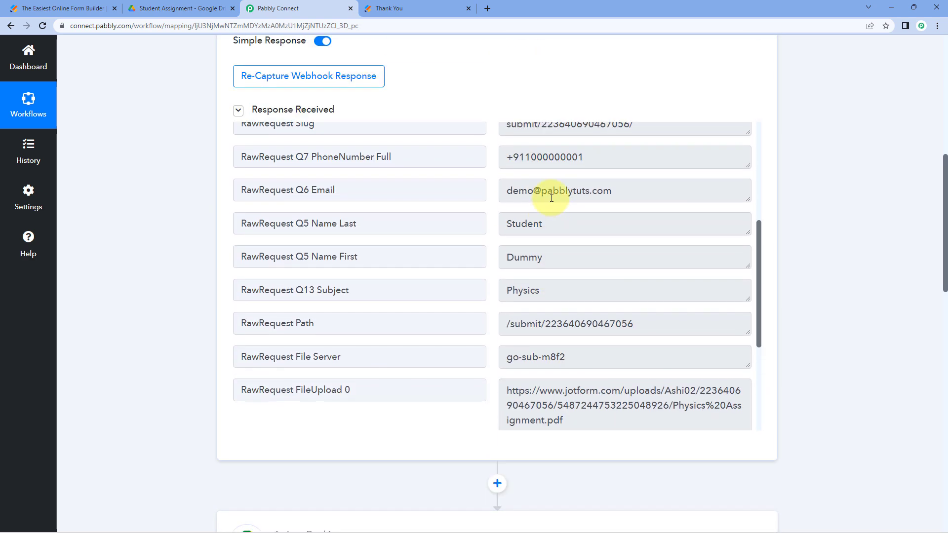
scroll(542, 204, up, 1)
click(635, 288)
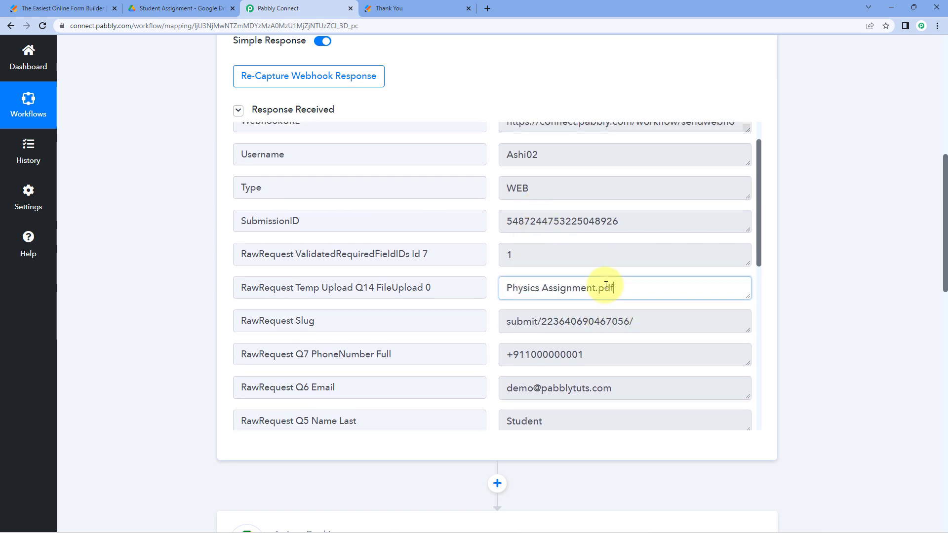
drag(507, 289, 624, 291)
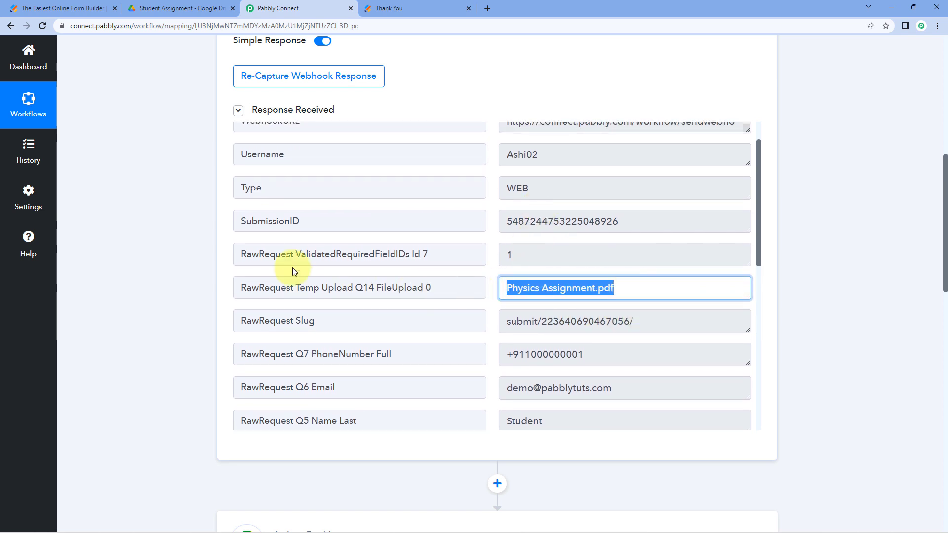
scroll(189, 252, down, 12)
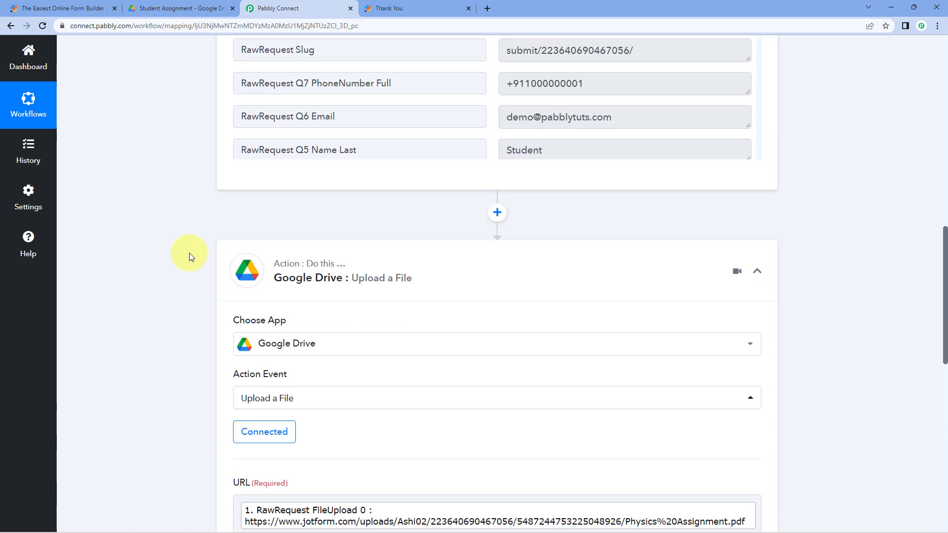
scroll(191, 250, down, 2)
- Map File Name to Jotform's RawRequest Temp Upload Q14 FileUpload 0 value, Physics Assignment.pdf
click(244, 217)
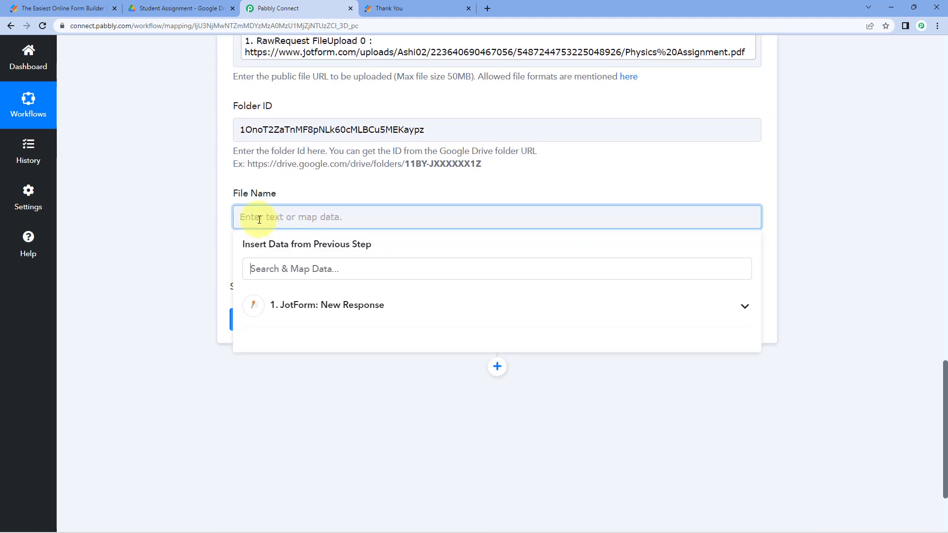
click(311, 316)
scroll(420, 435, down, 2)
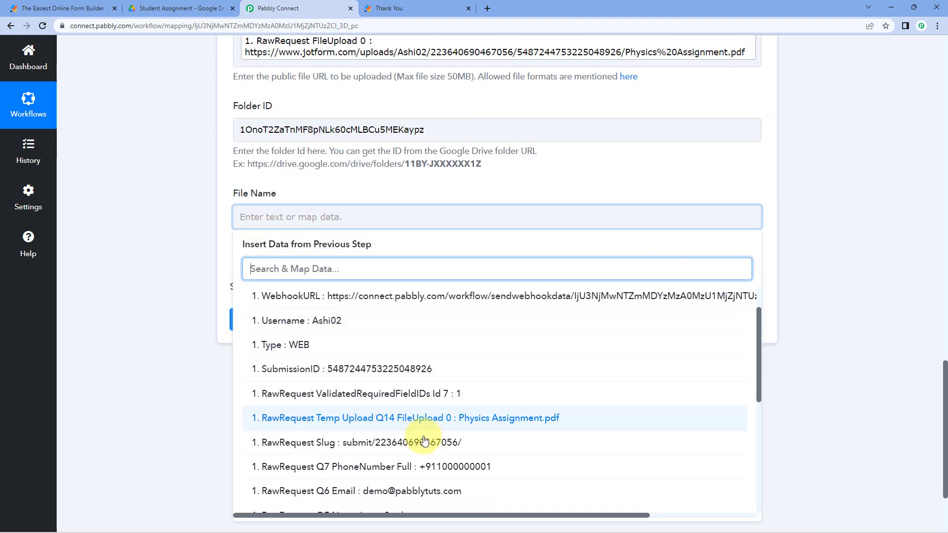
click(430, 415)
click(198, 237)
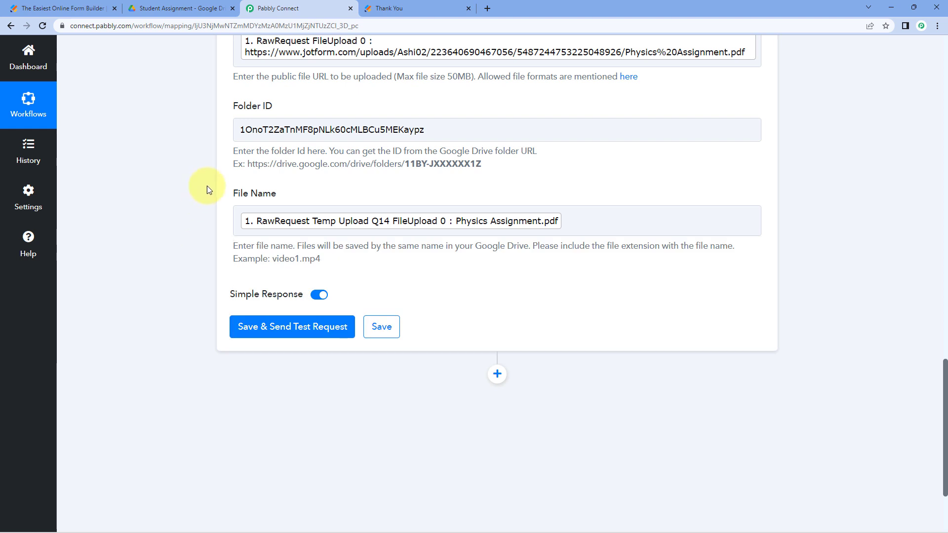
click(458, 226)
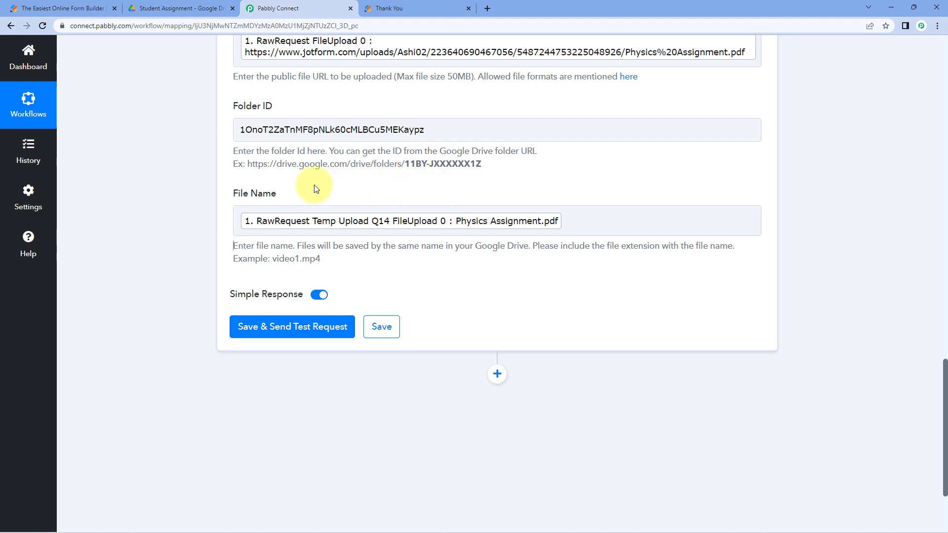
scroll(316, 190, down, 2)
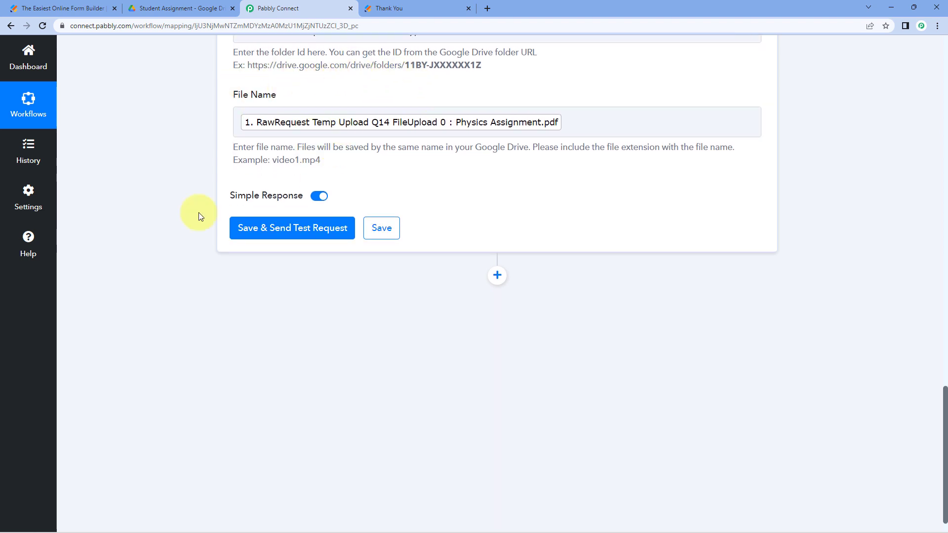
- Save the Drive upload step and send a test, getting a success response for Physics Assignment.pdf
click(300, 235)
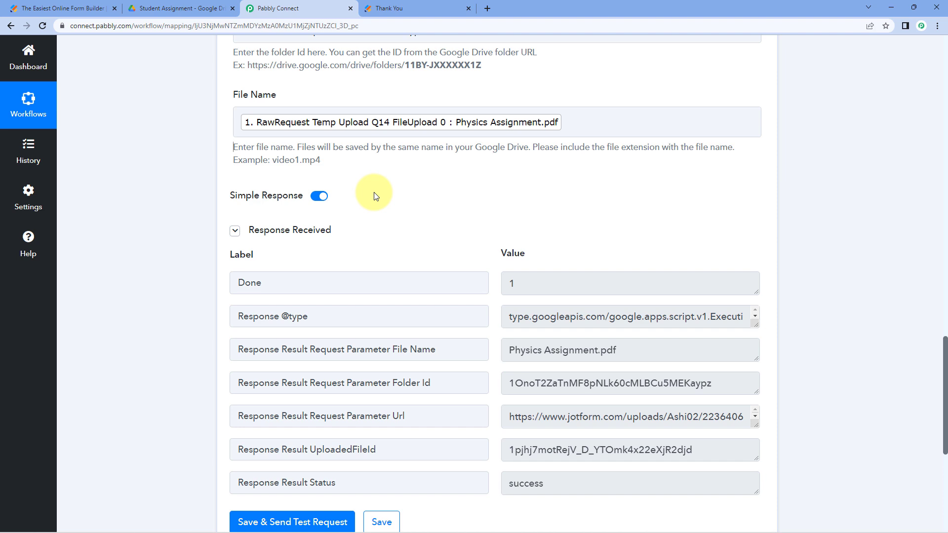
scroll(374, 196, up, 4)
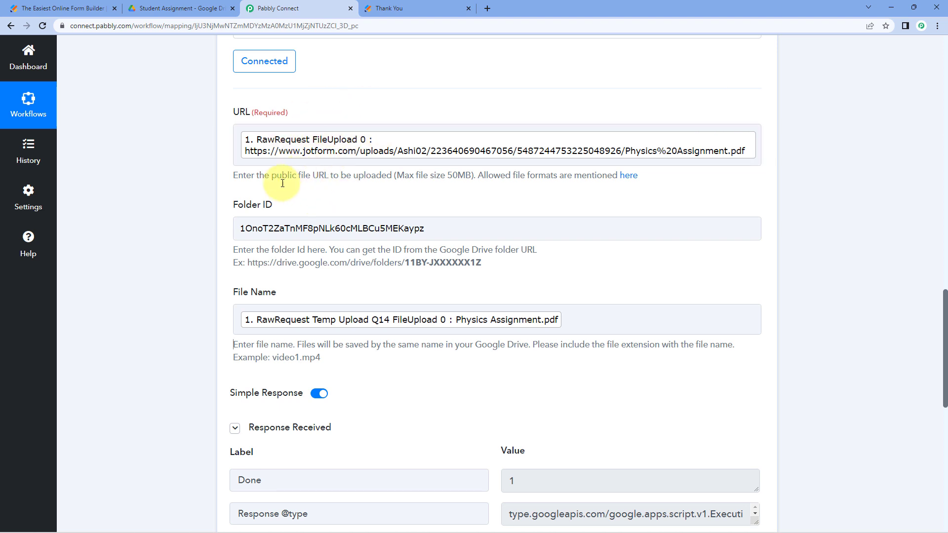
drag(437, 230, 220, 227)
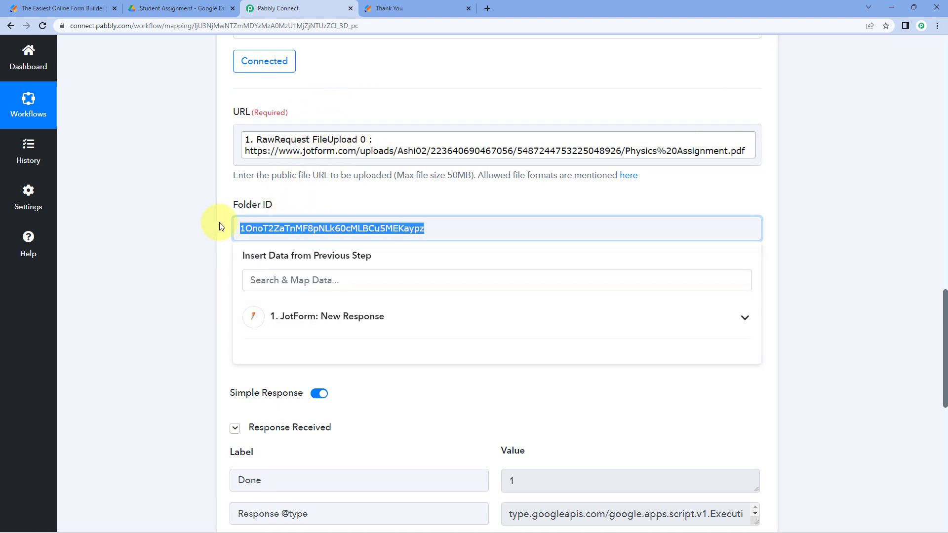
click(270, 210)
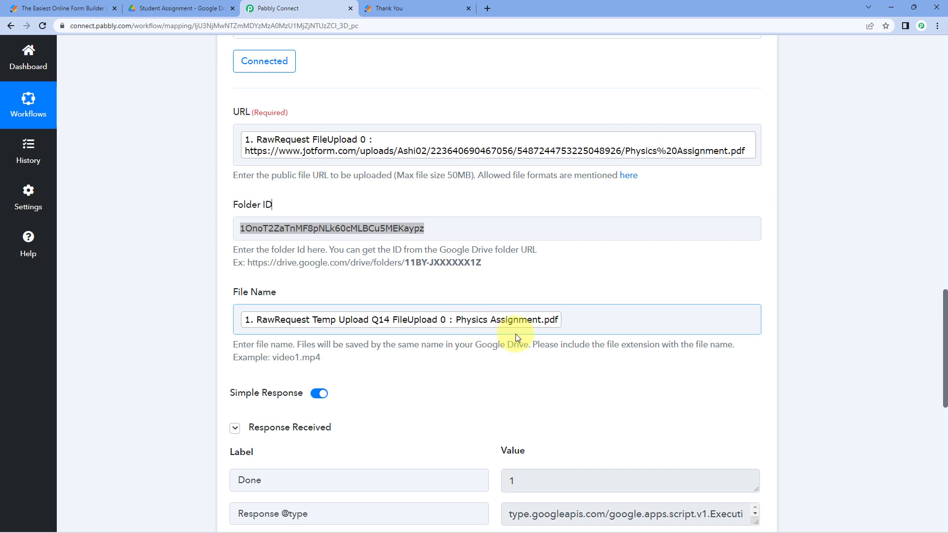
- Preview the uploaded Physics Assignment.pdf in the Student Assignment folder to confirm its Moving Cyclotron content
click(184, 6)
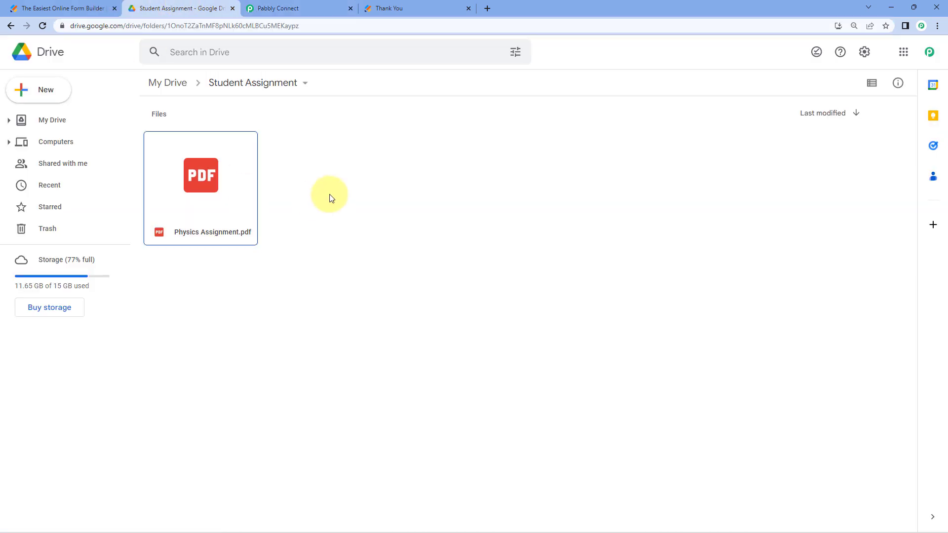
double_click(209, 181)
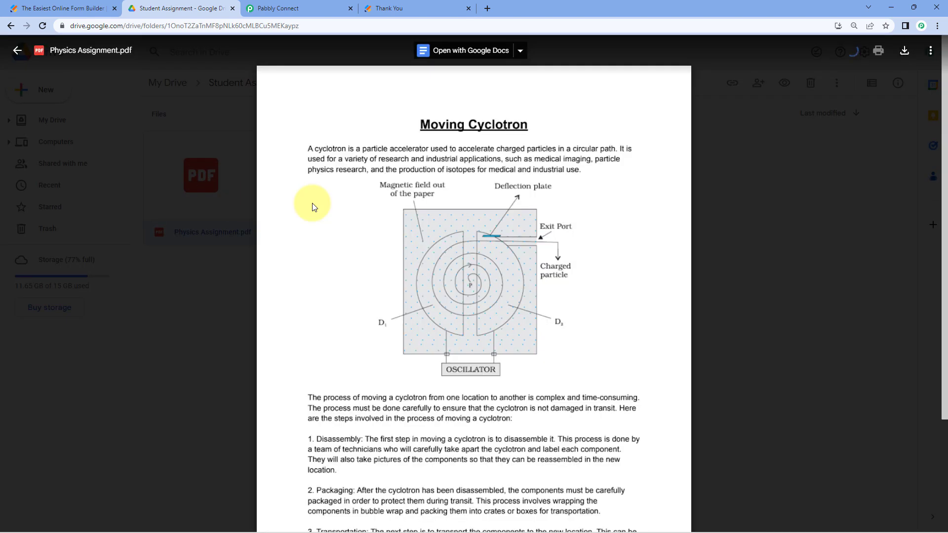
click(435, 4)
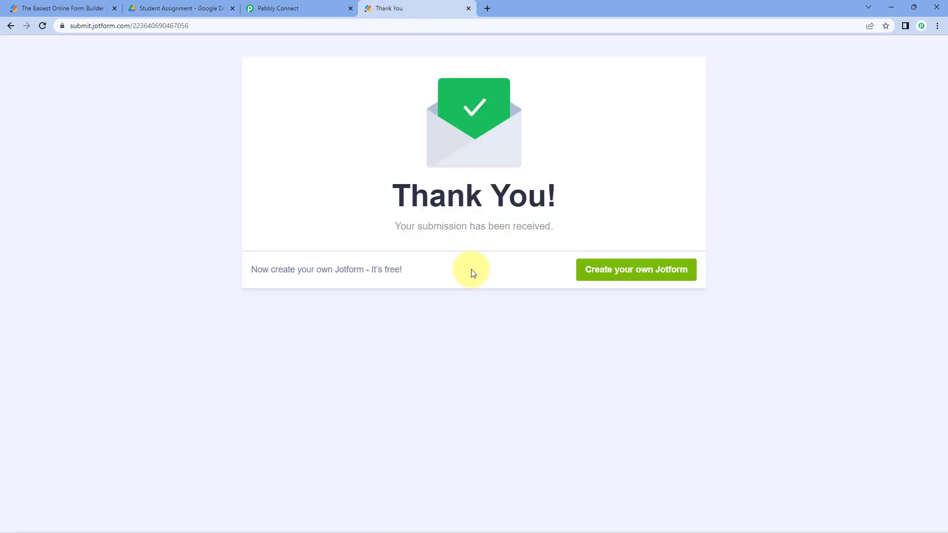
click(197, 9)
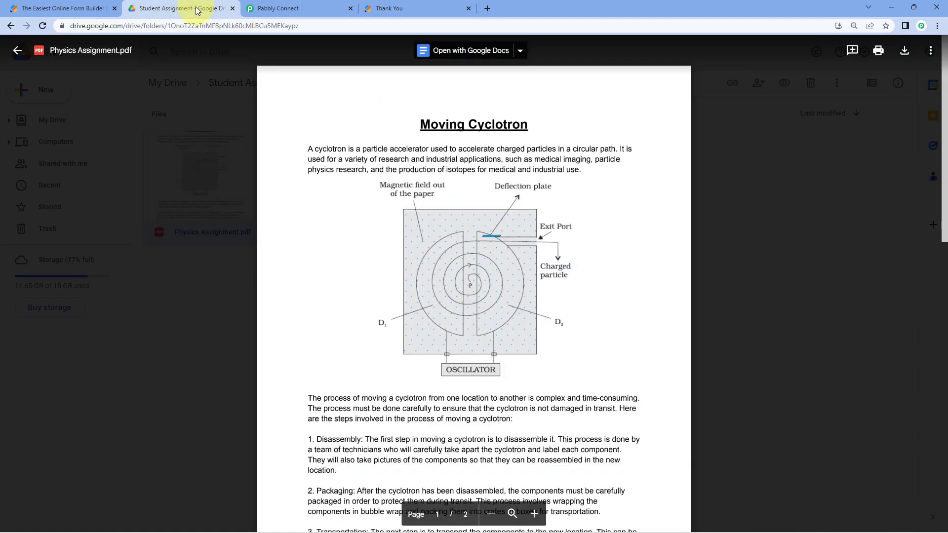
click(722, 176)
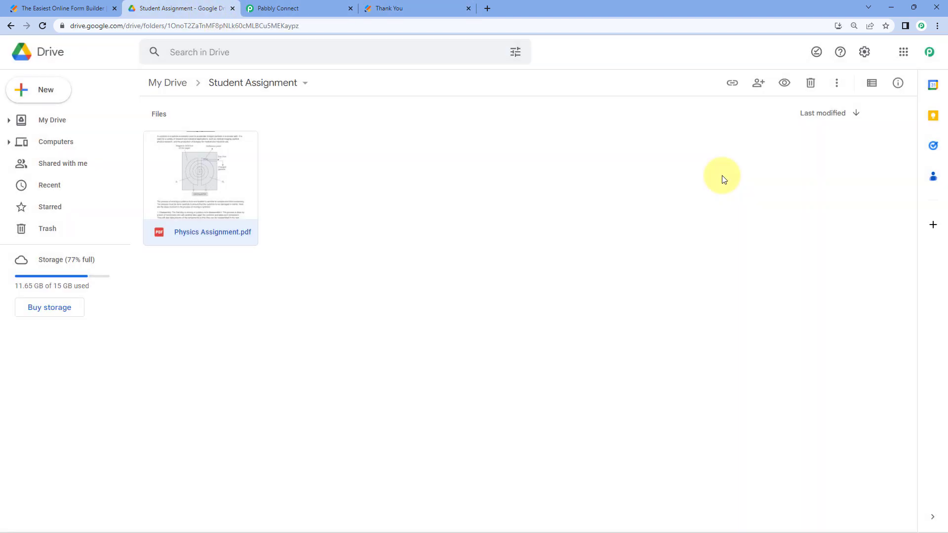
click(274, 8)
- Collapse the Google Drive Upload a File and JotForm New Response cards to their headers
scroll(775, 193, up, 6)
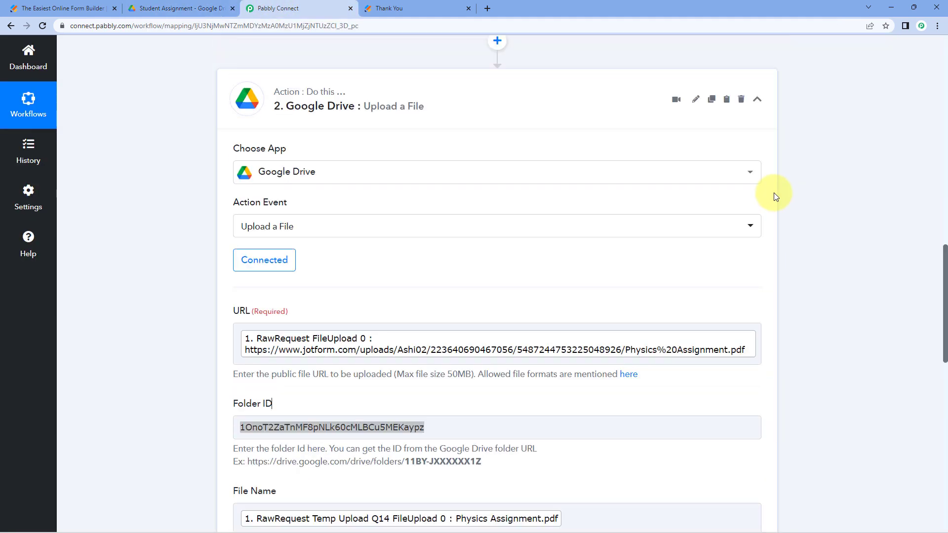
click(766, 174)
scroll(780, 162, up, 10)
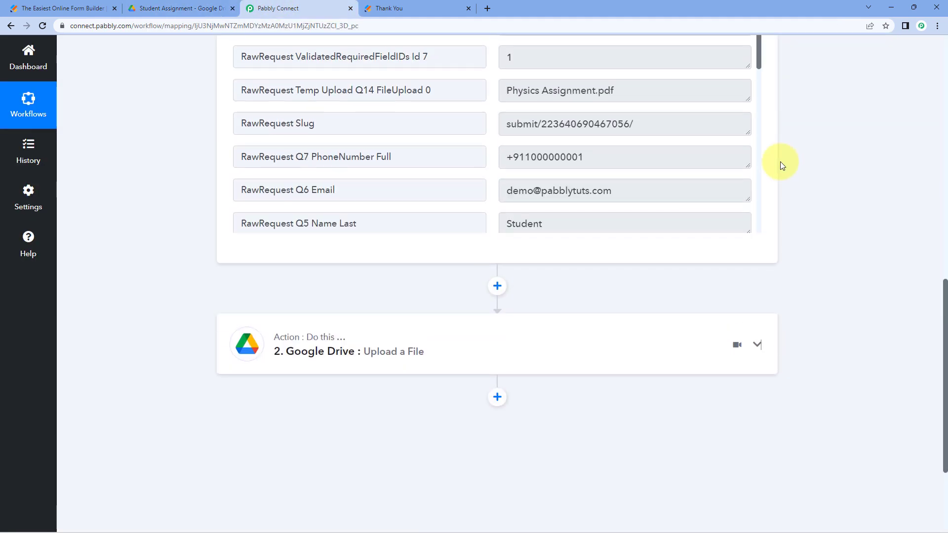
scroll(775, 167, up, 4)
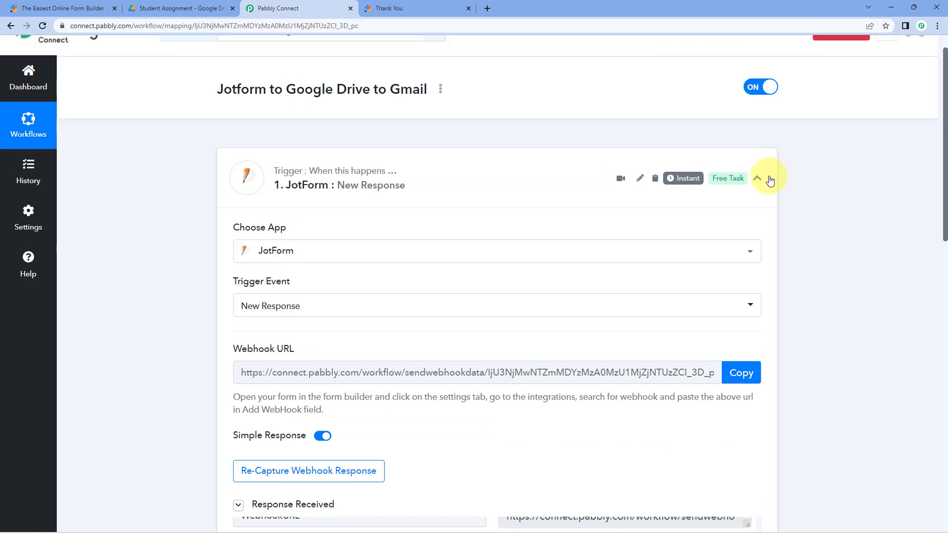
click(771, 177)
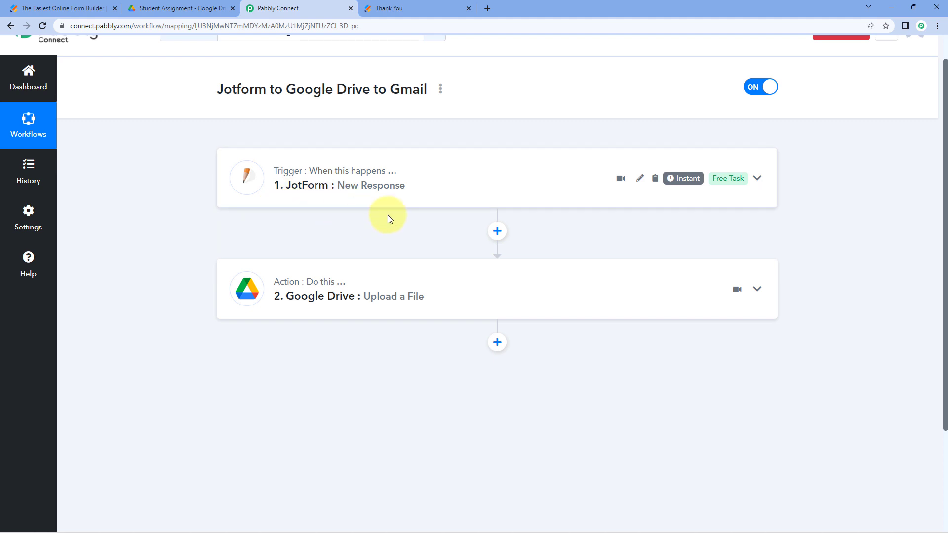
scroll(439, 213, down, 2)
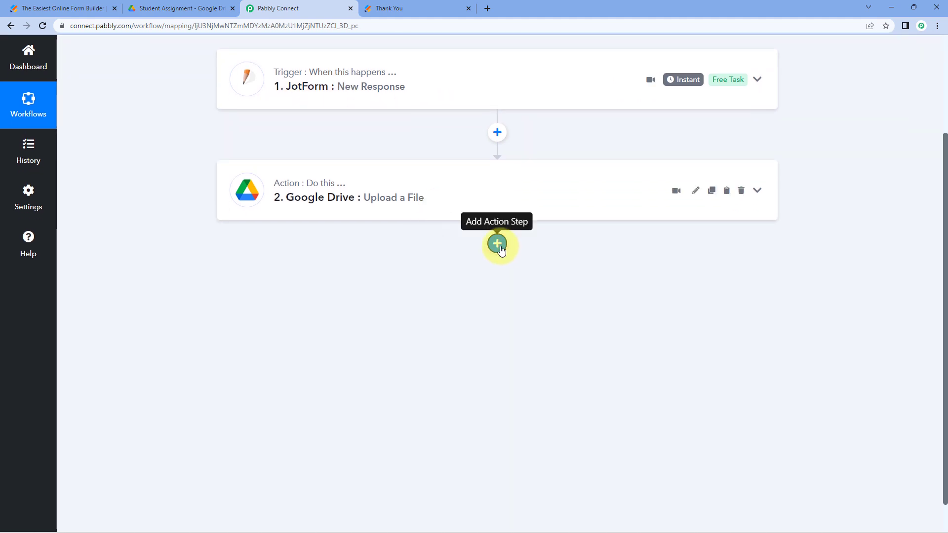
- Add a third action step using Gmail with the Send Email action event
click(497, 243)
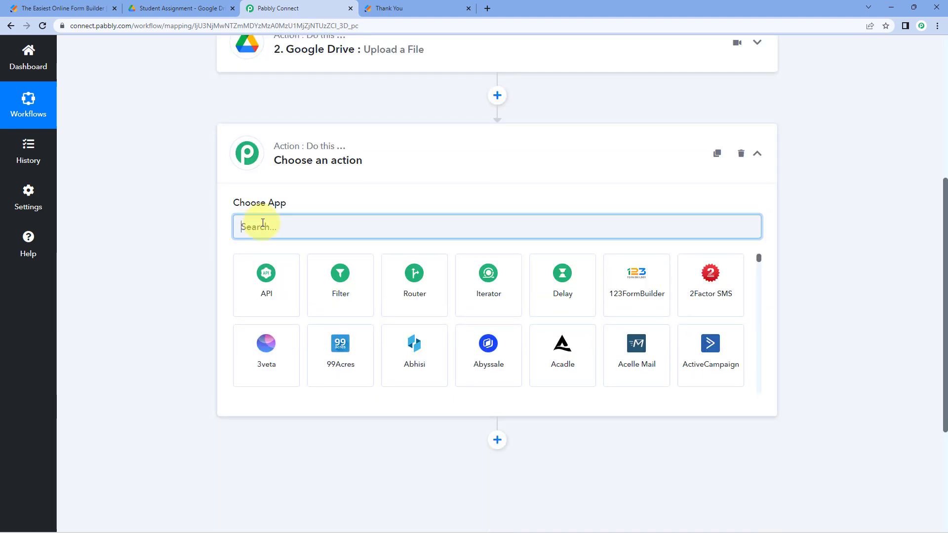
text(Gmail)
click(337, 279)
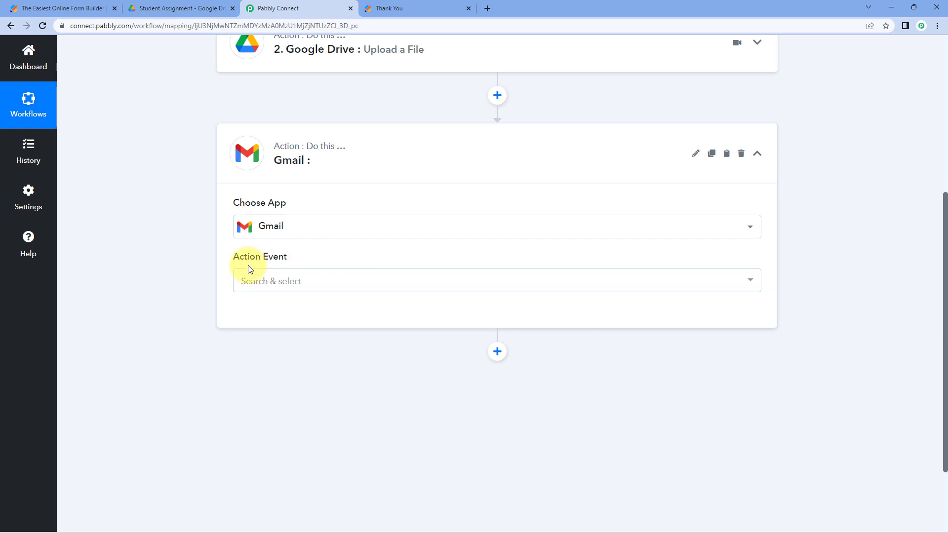
click(303, 278)
scroll(186, 271, down, 1)
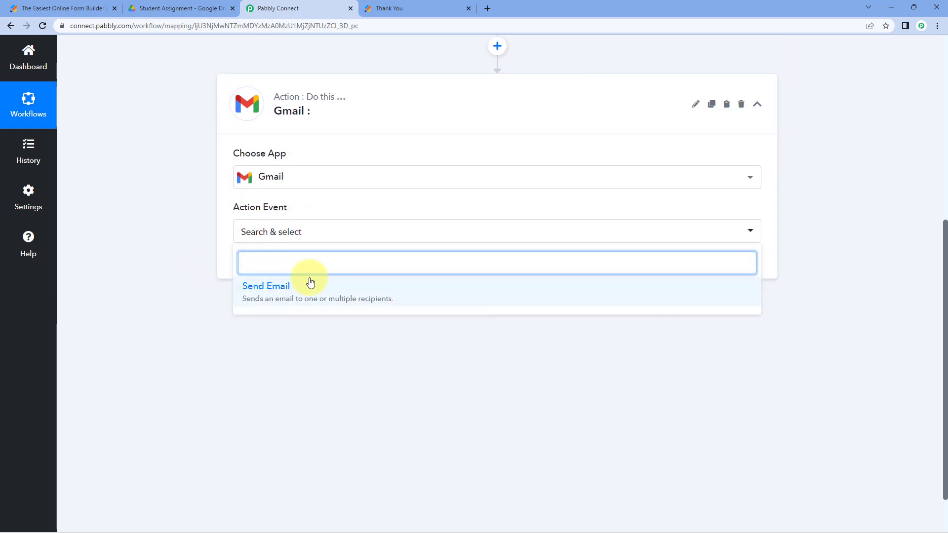
click(277, 287)
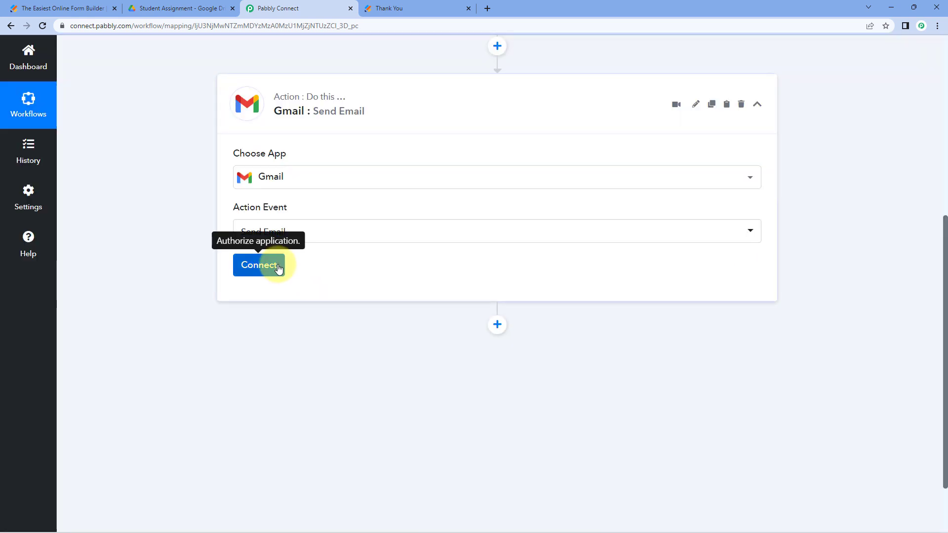
- Authorise a new Gmail connection for the Send Email step through Google sign-in
click(260, 265)
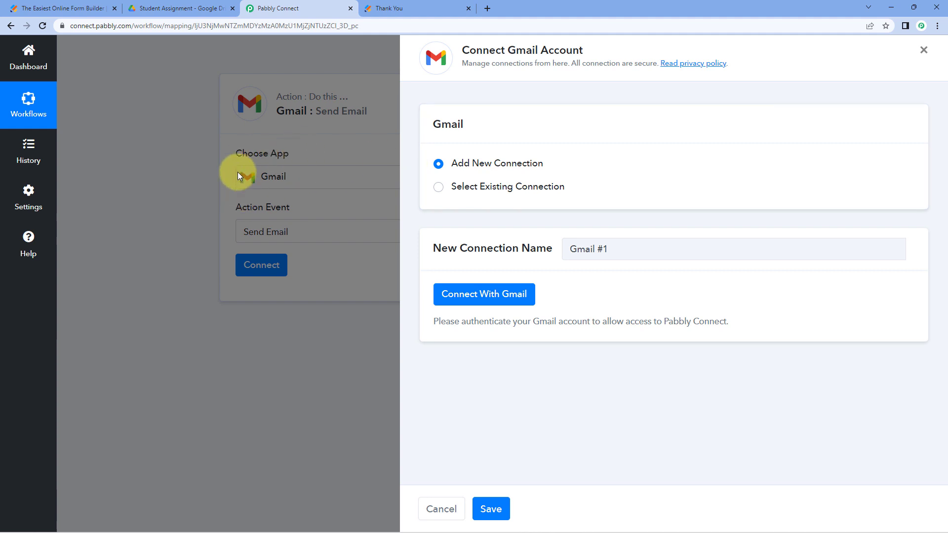
click(489, 302)
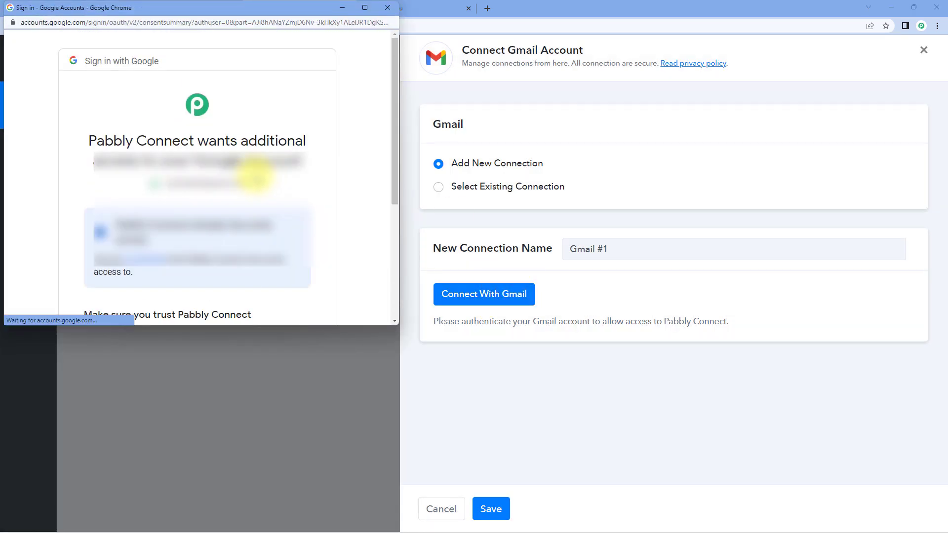
scroll(255, 174, down, 4)
click(289, 234)
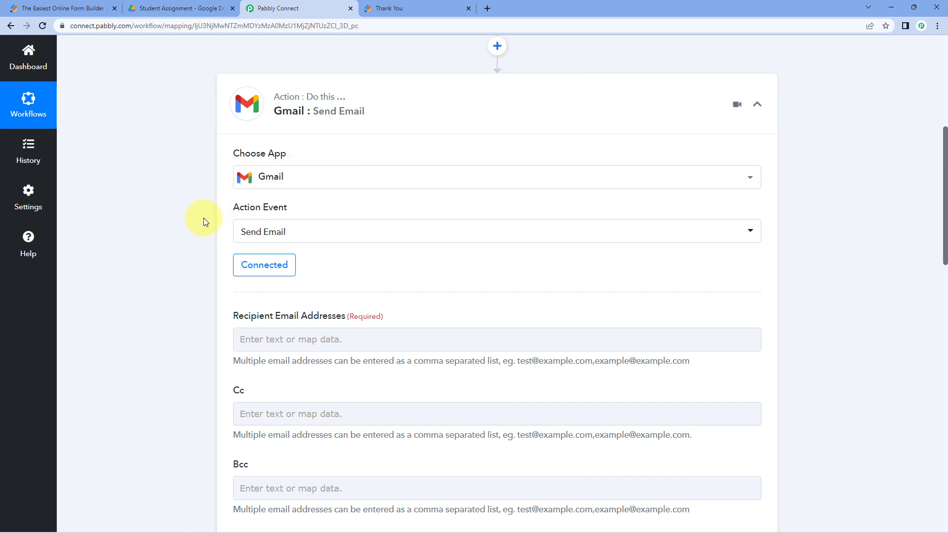
- Find the student's email address in the Jotform sample response data
scroll(203, 217, down, 4)
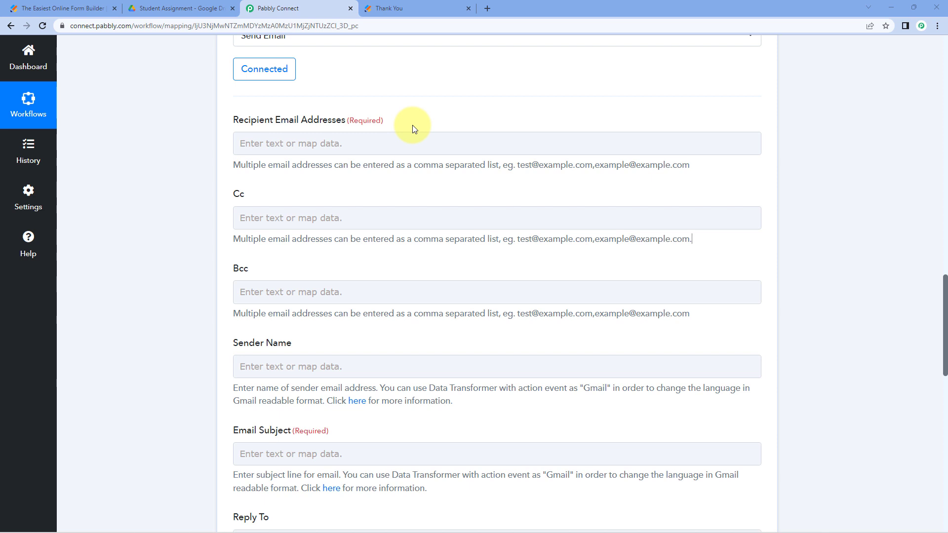
scroll(393, 127, up, 10)
scroll(433, 157, up, 6)
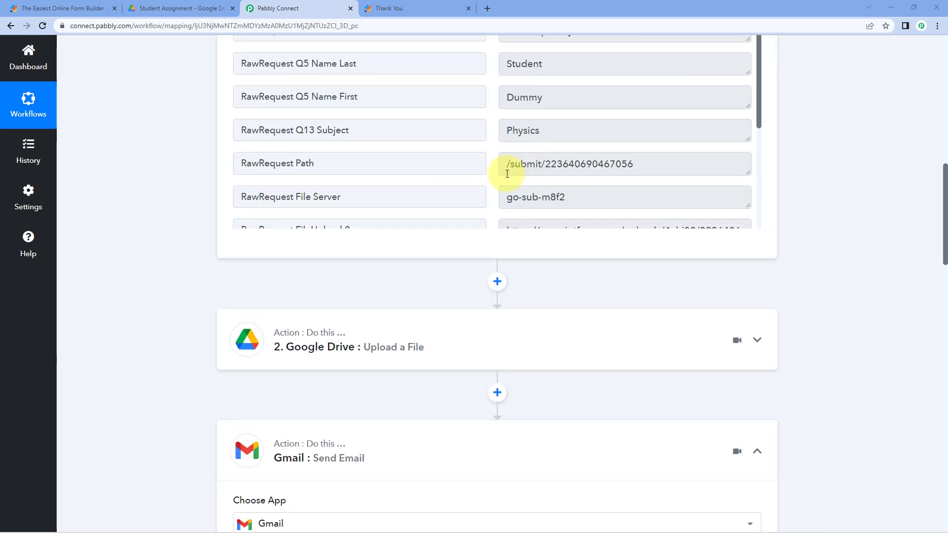
drag(497, 278, 458, 261)
click(651, 279)
scroll(197, 233, down, 4)
scroll(197, 229, down, 10)
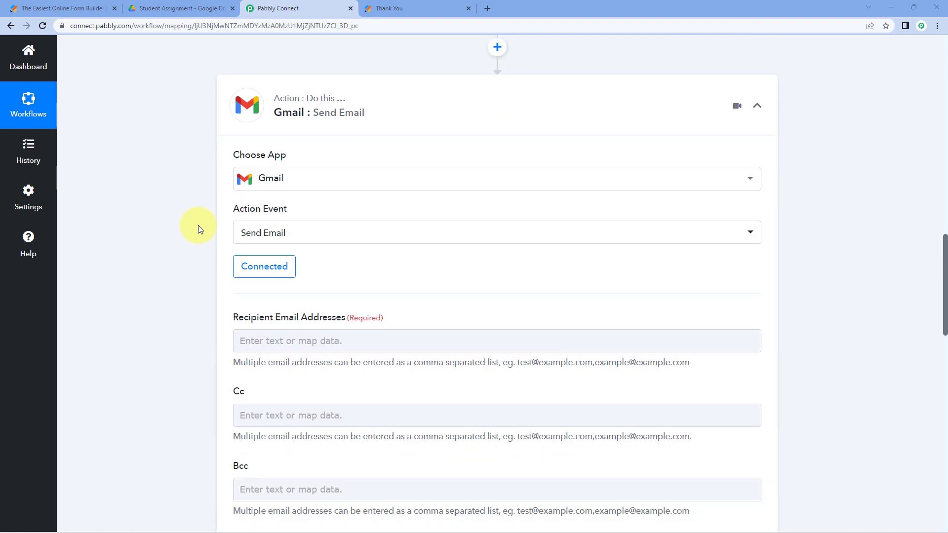
- Map Recipient Email Addresses to the Jotform RawRequest Q6 Email field
click(268, 143)
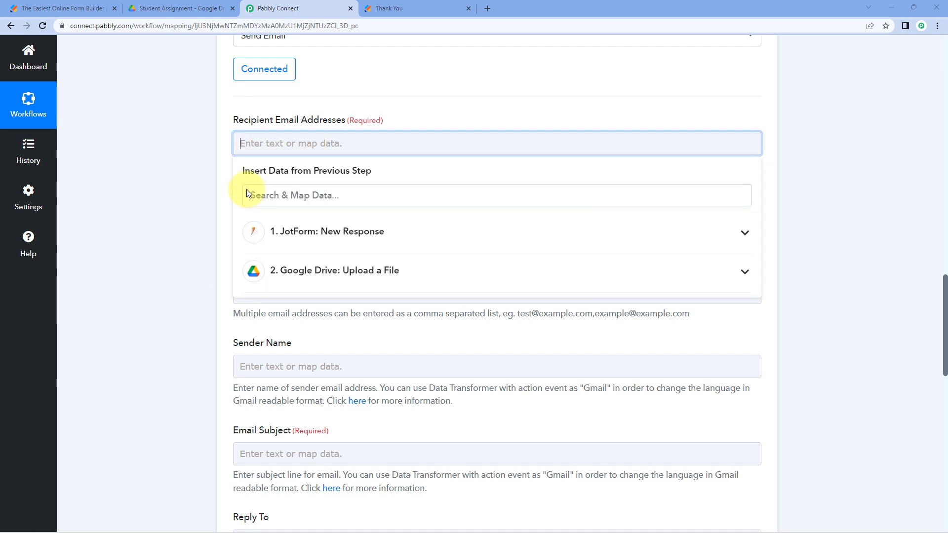
click(357, 235)
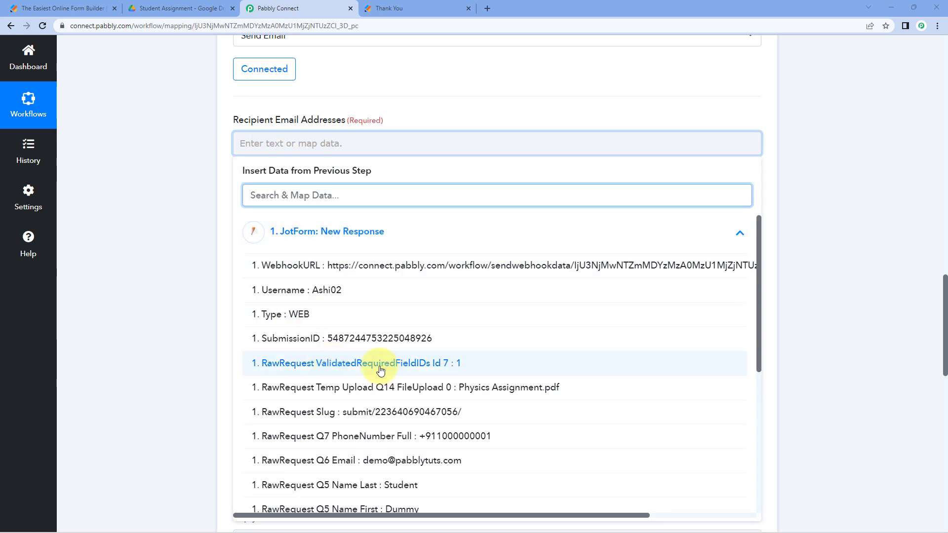
click(379, 464)
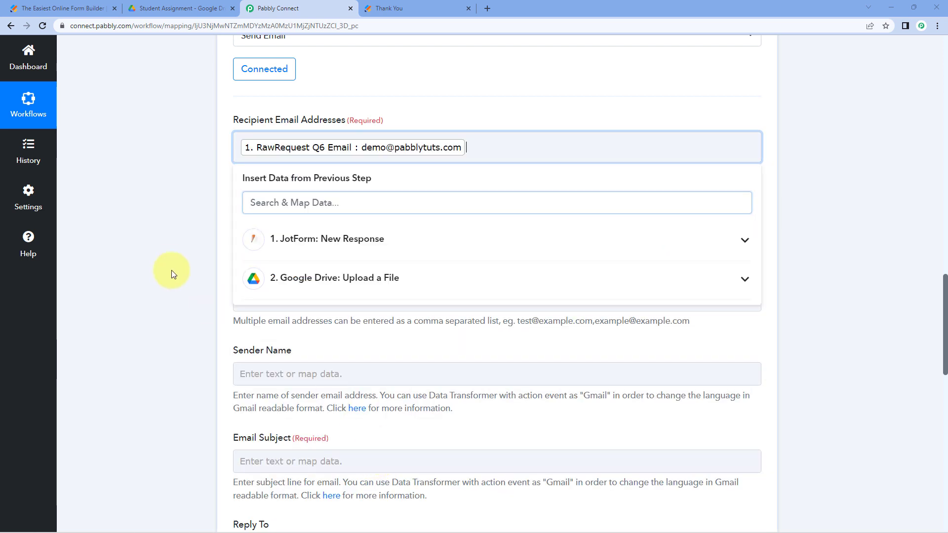
click(189, 260)
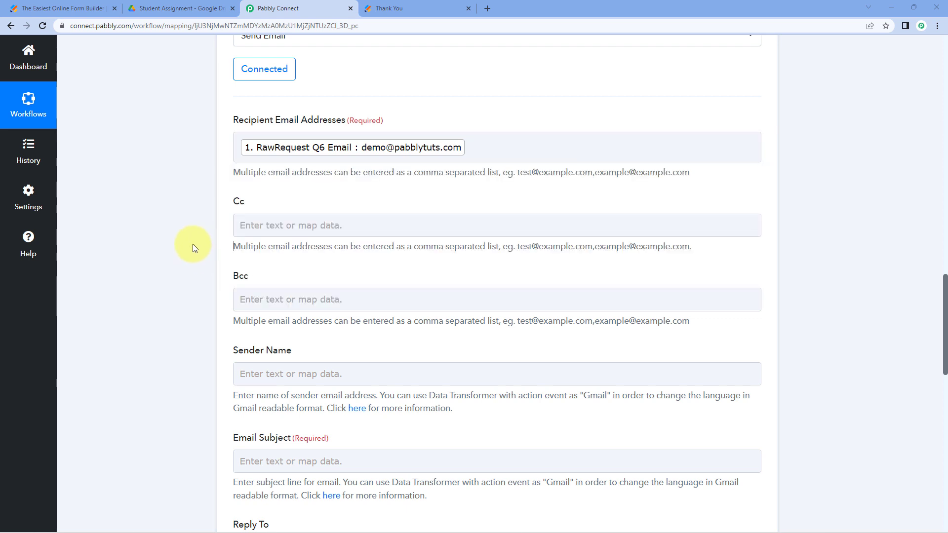
- Set the Sender Name of the Gmail Send Email step to 'Pabbly'
scroll(193, 244, down, 1)
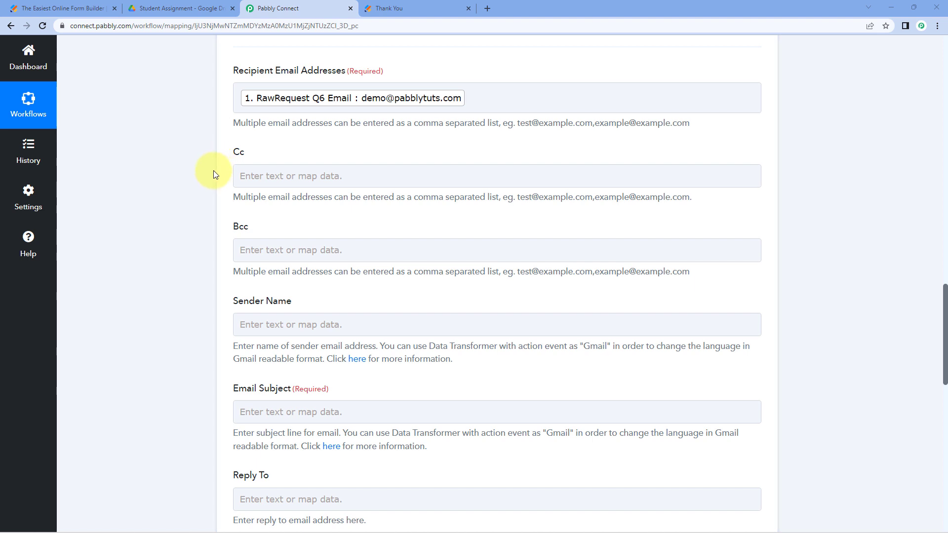
scroll(213, 175, down, 3)
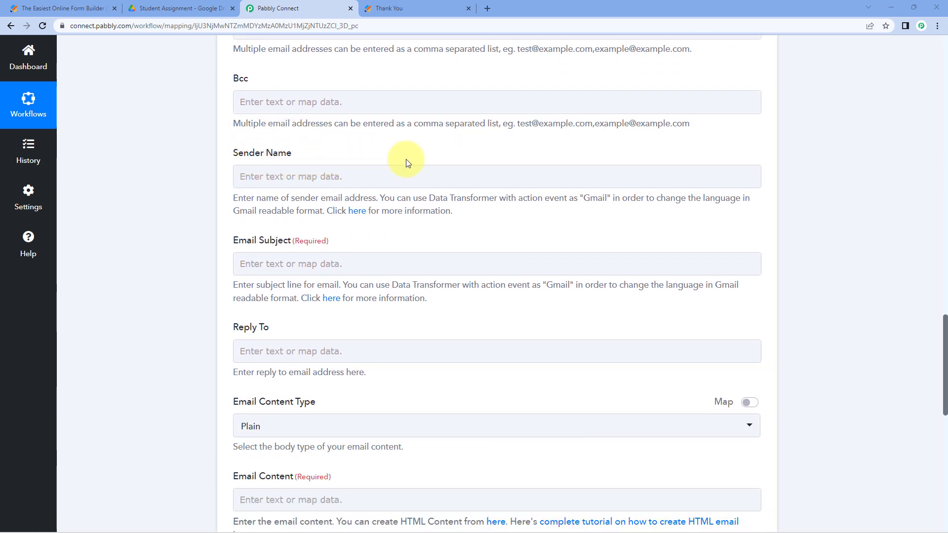
click(338, 171)
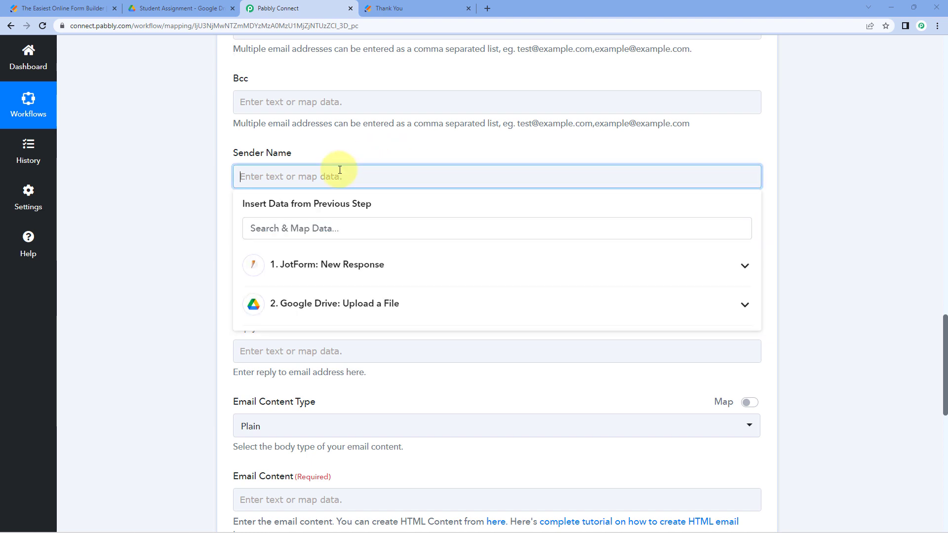
text(Pabbly)
click(205, 188)
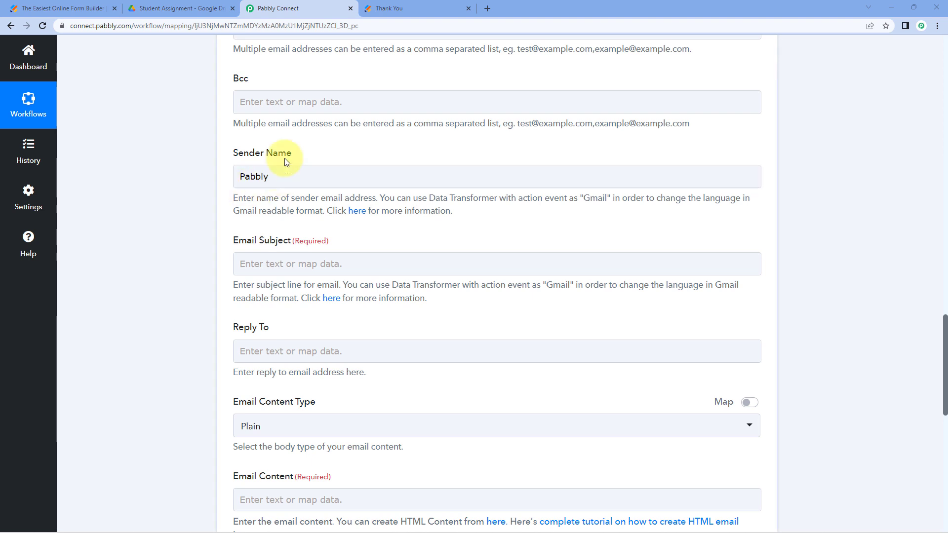
- Enter 'Assignment Submitted' as the Email Subject, fixing the misspelling
scroll(200, 189, down, 2)
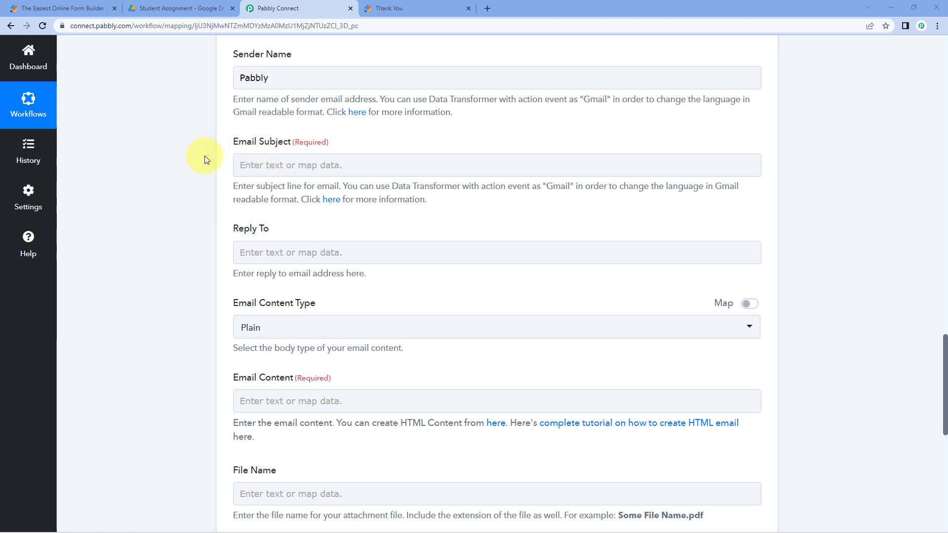
click(268, 167)
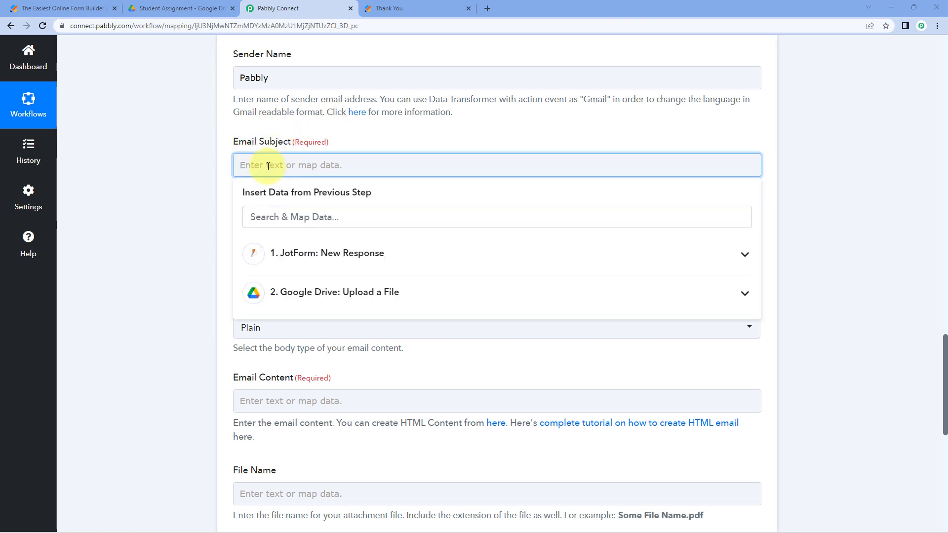
text(Asignment S)
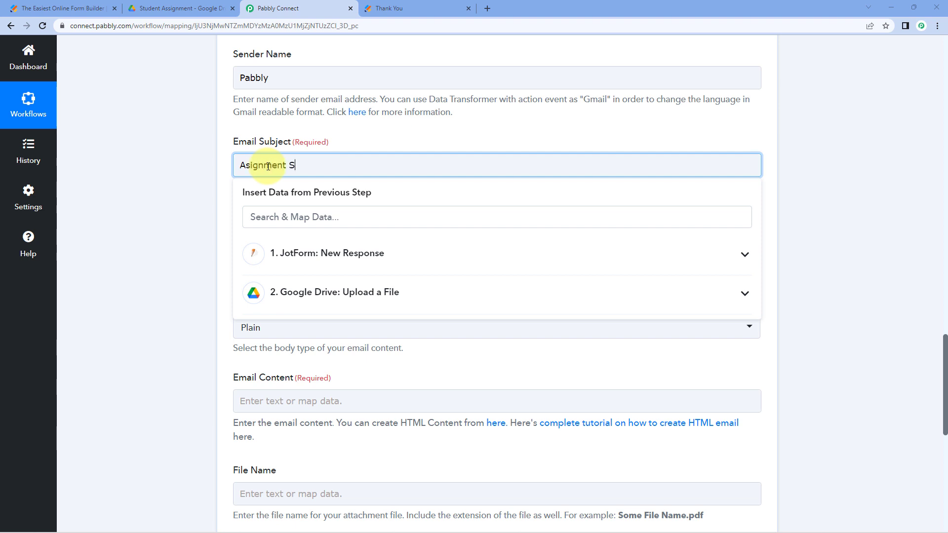
text(ubmitted)
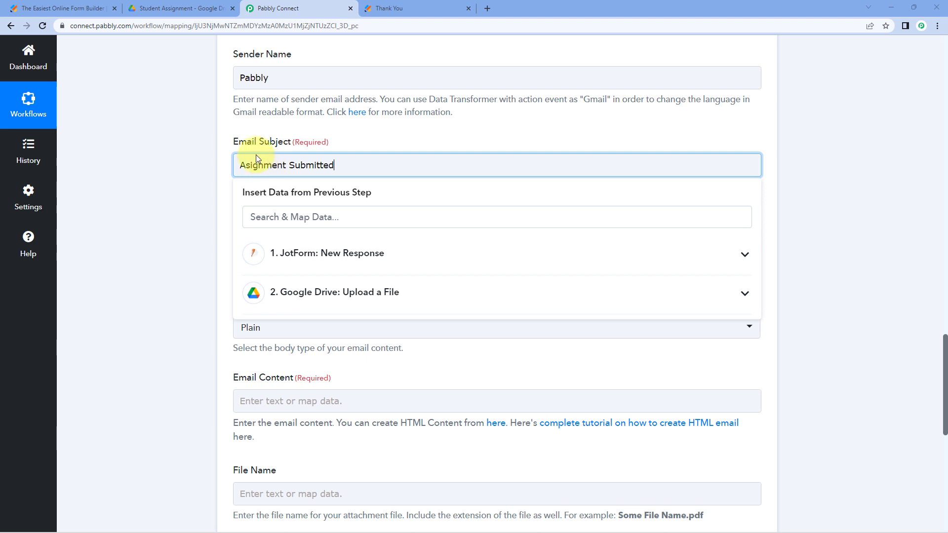
click(201, 163)
click(247, 168)
text(s)
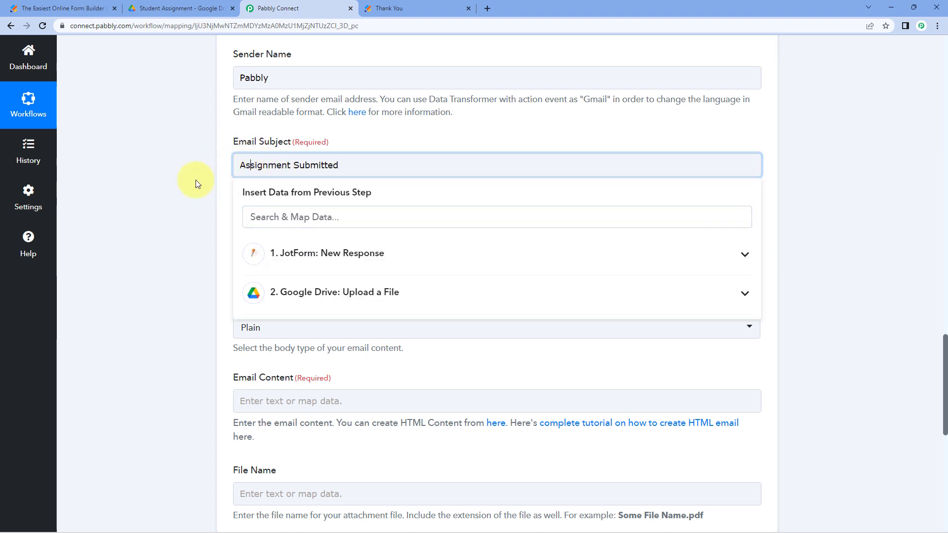
click(226, 142)
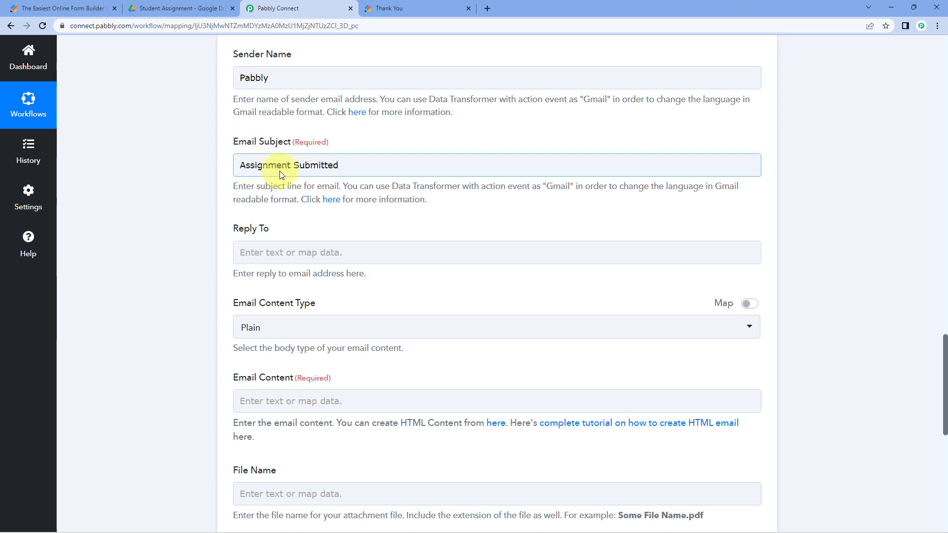
scroll(326, 168, down, 1)
scroll(268, 147, down, 1)
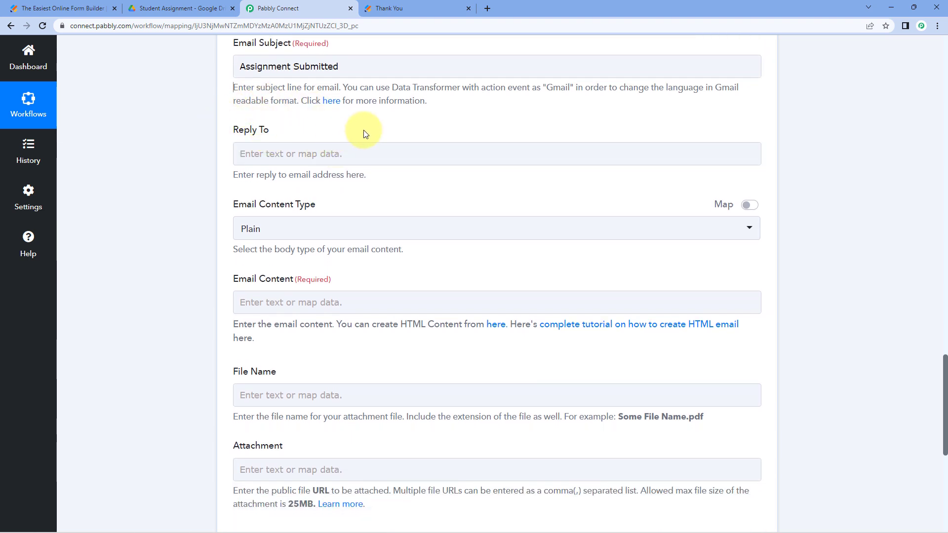
scroll(366, 132, down, 2)
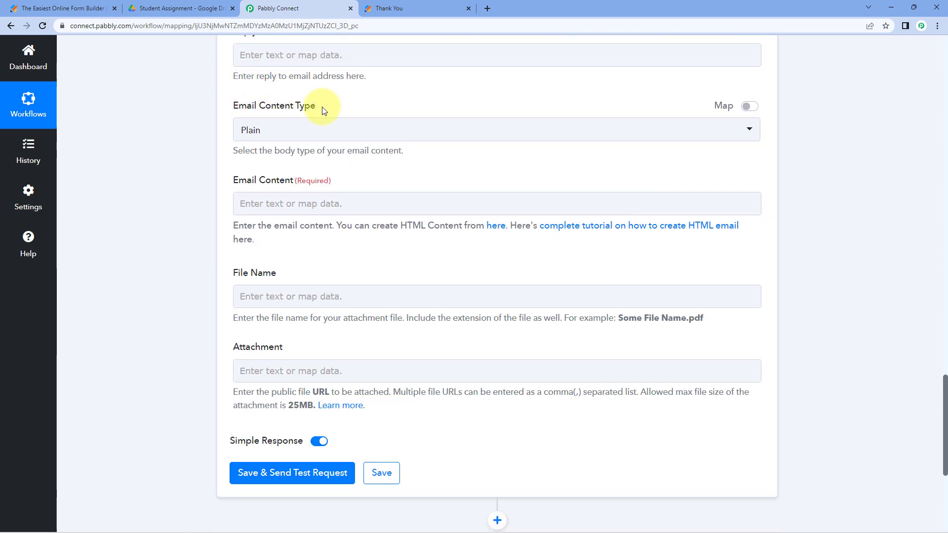
- Keep Plain content type and start the body with 'Hello' plus the mapped Q5 first name
click(333, 131)
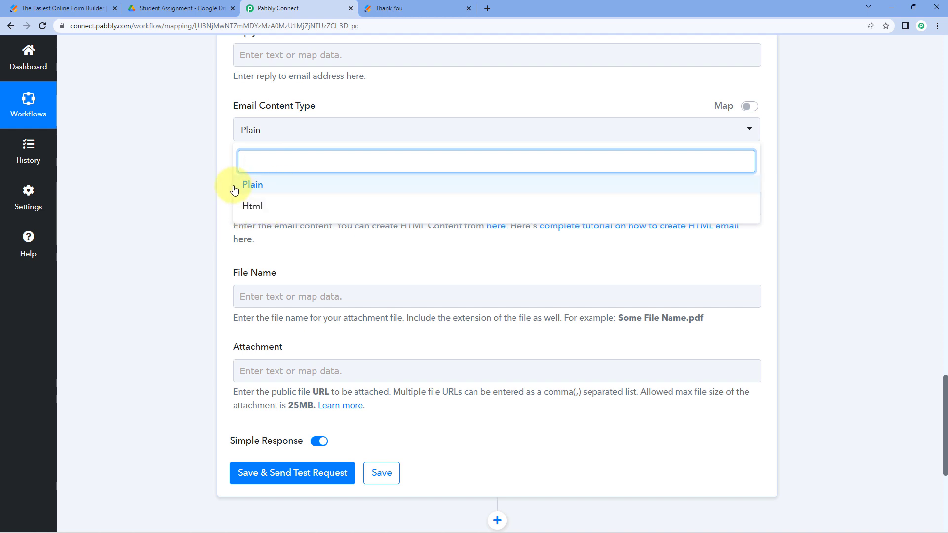
click(282, 185)
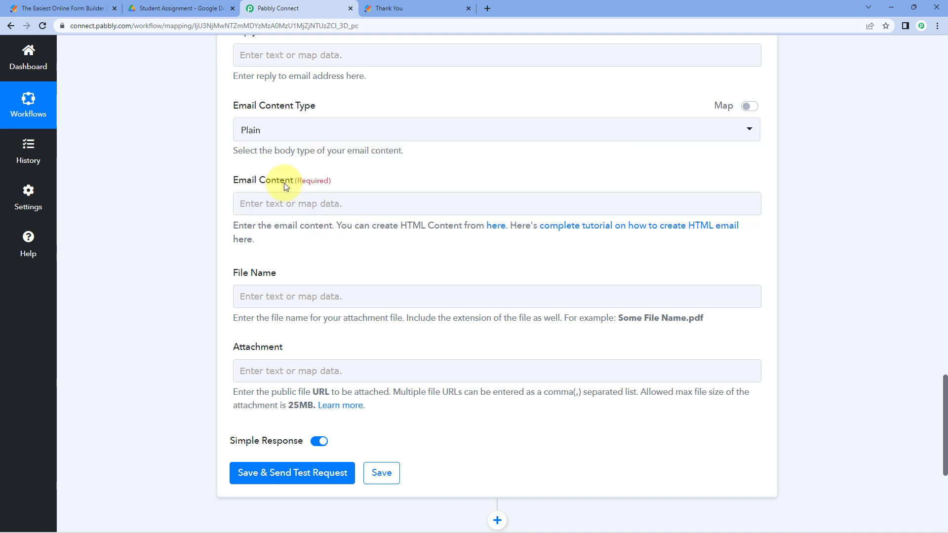
click(276, 204)
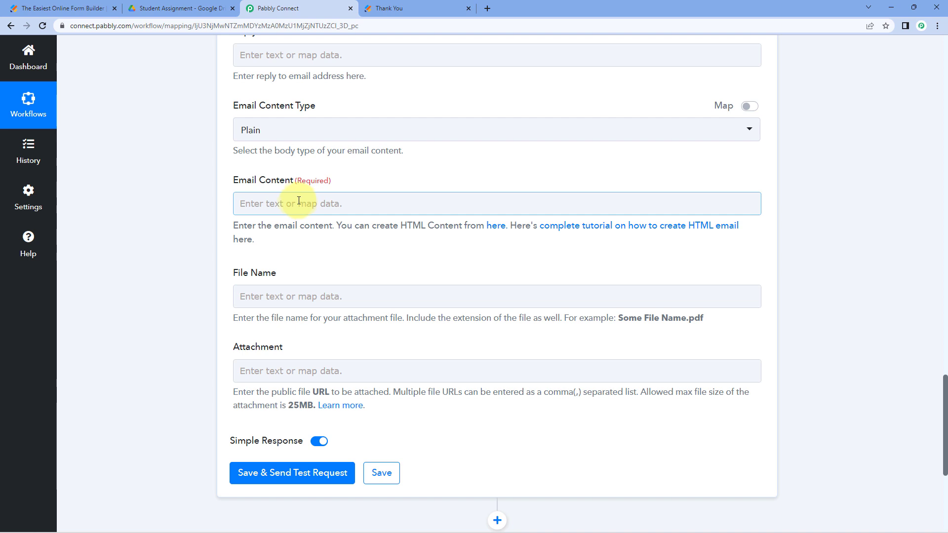
click(299, 201)
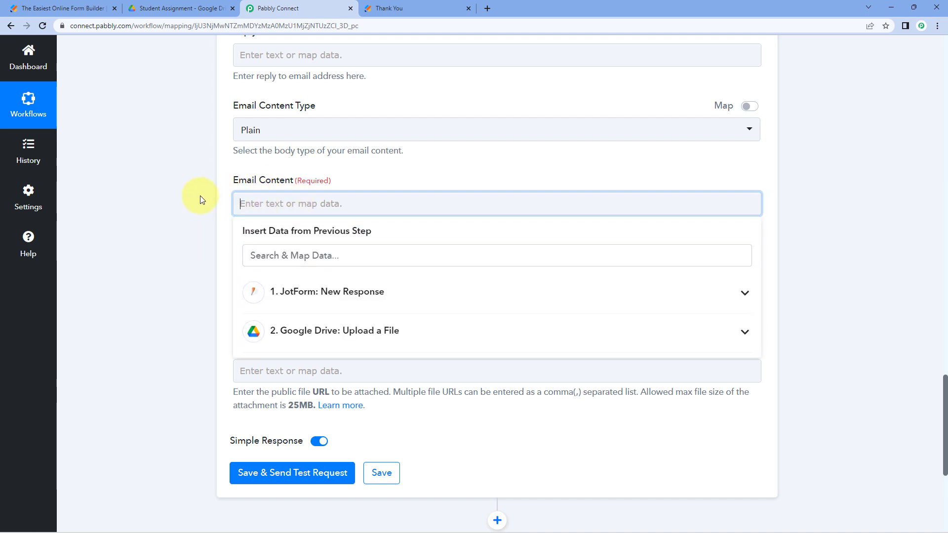
text(Hello)
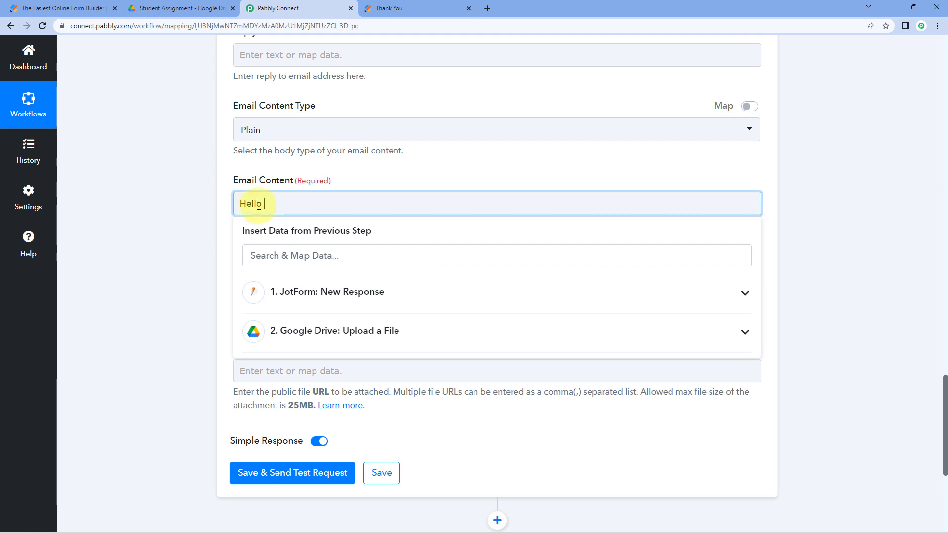
click(368, 293)
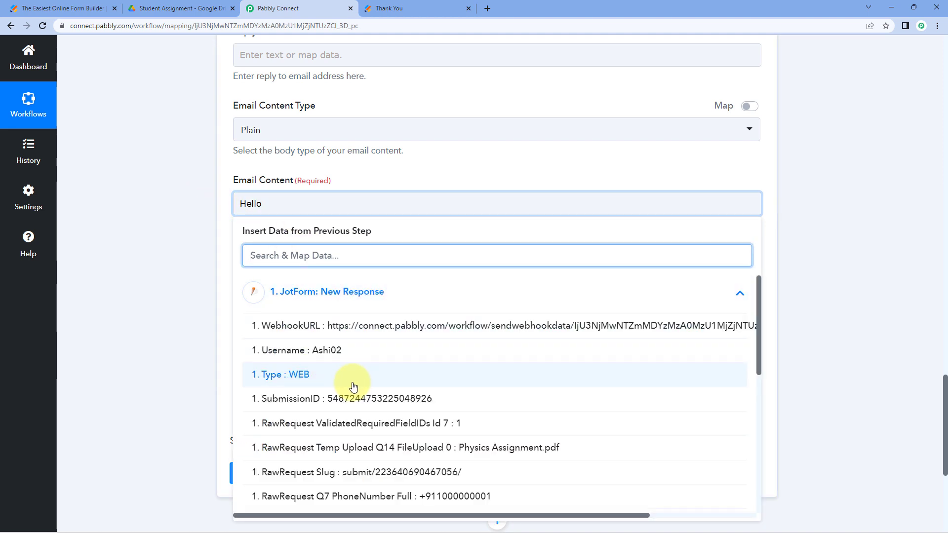
scroll(351, 386, down, 1)
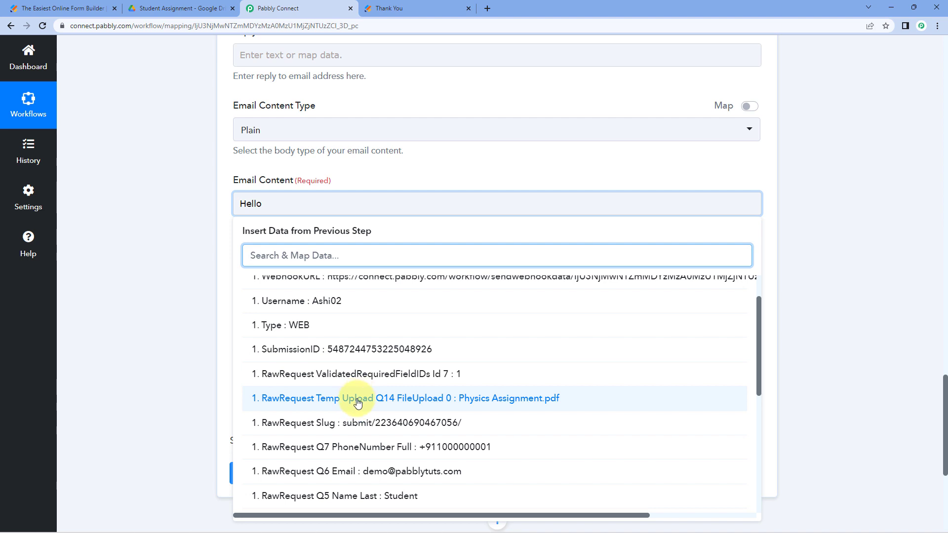
scroll(361, 391, down, 2)
scroll(366, 395, down, 2)
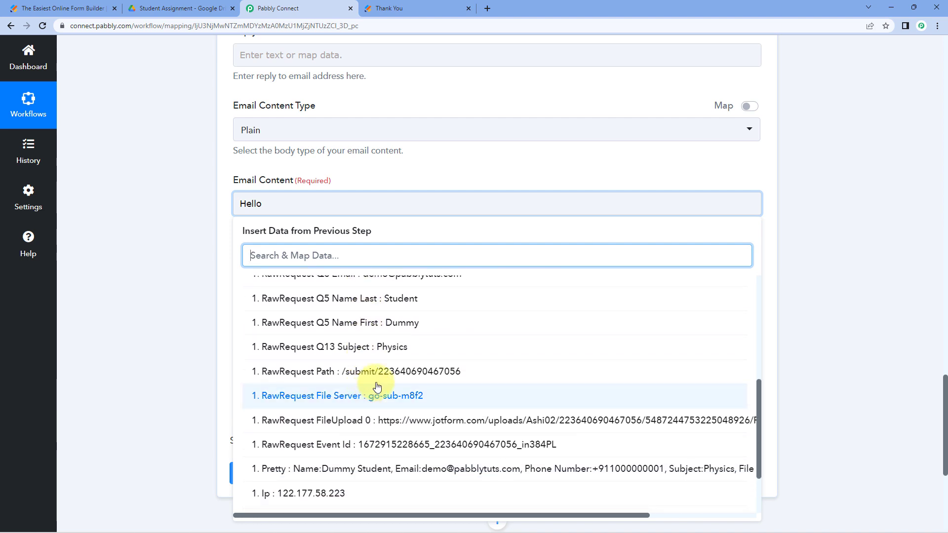
click(381, 327)
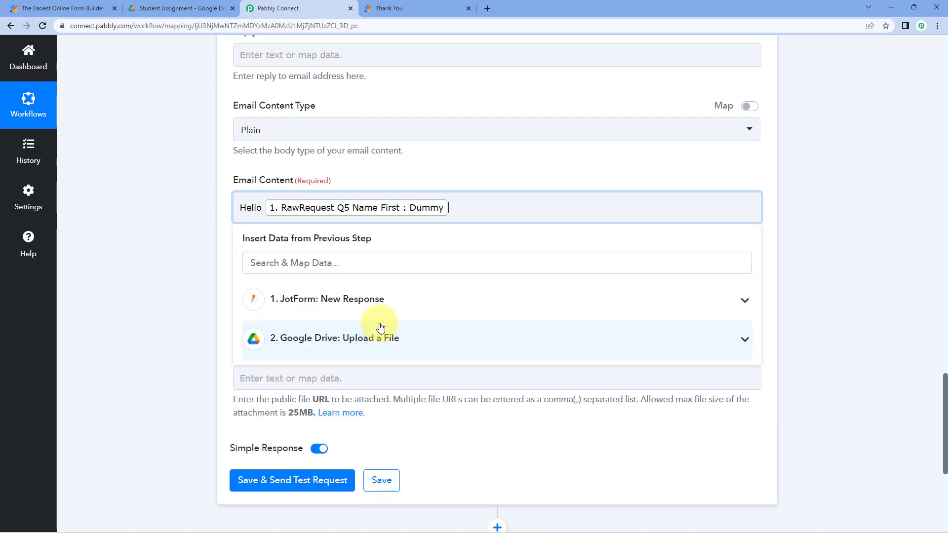
text(,)
key(Return)
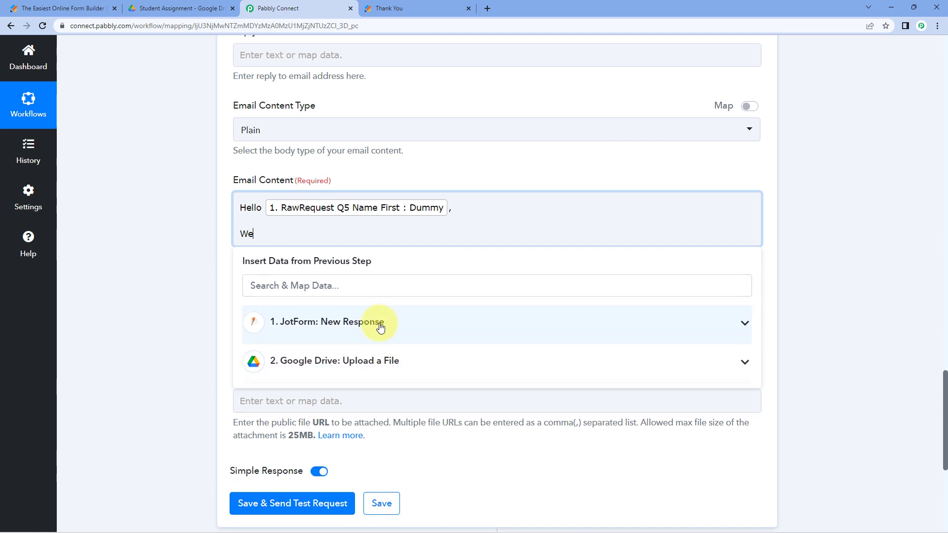
- Add 'We have received your [Q13 Subject] assignment.', a thank-you line, and 'Regards / XYZ Institute'
text(We have received your)
click(364, 326)
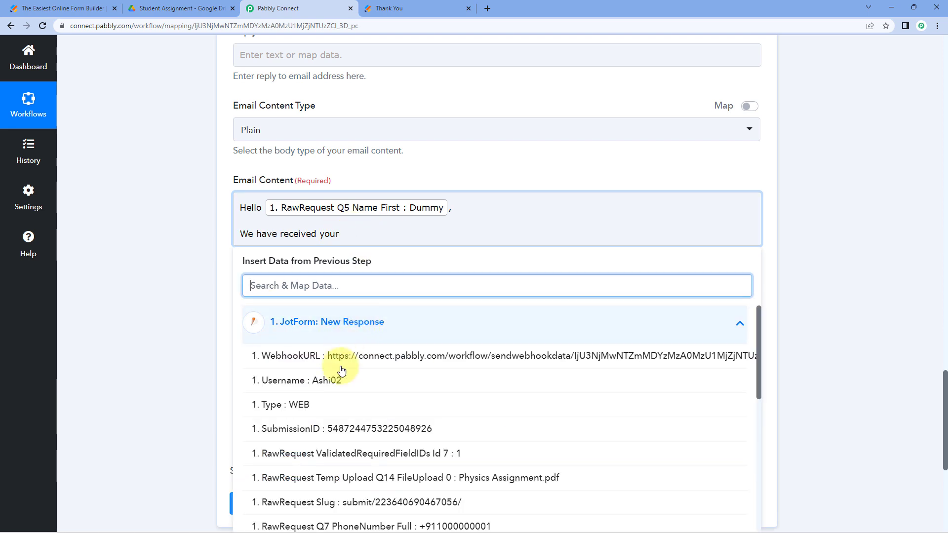
scroll(368, 395, down, 5)
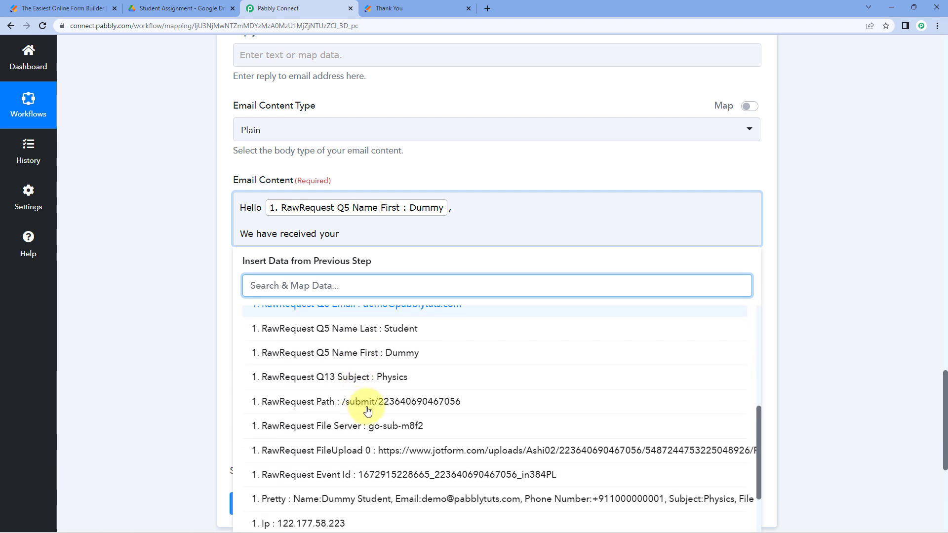
click(379, 380)
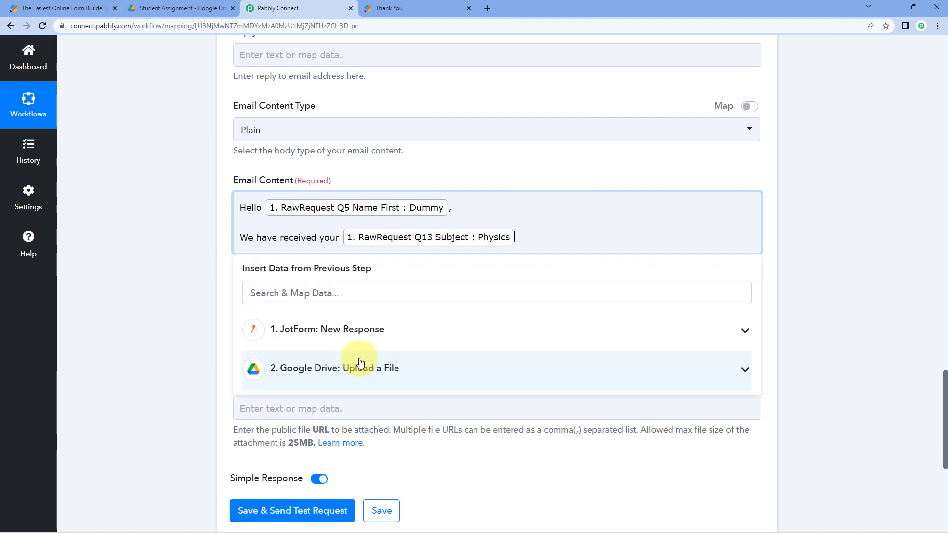
text(assignment.)
key(Return)
text(T)
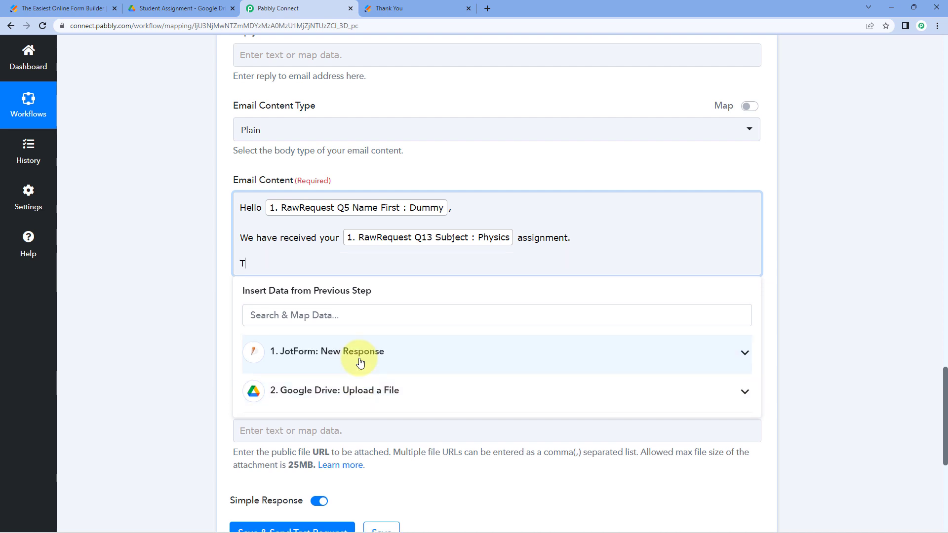
text(hank You for on time submision.)
key(Return)
key(Return)
text(Regards)
key(Return)
text(XYZ Institute)
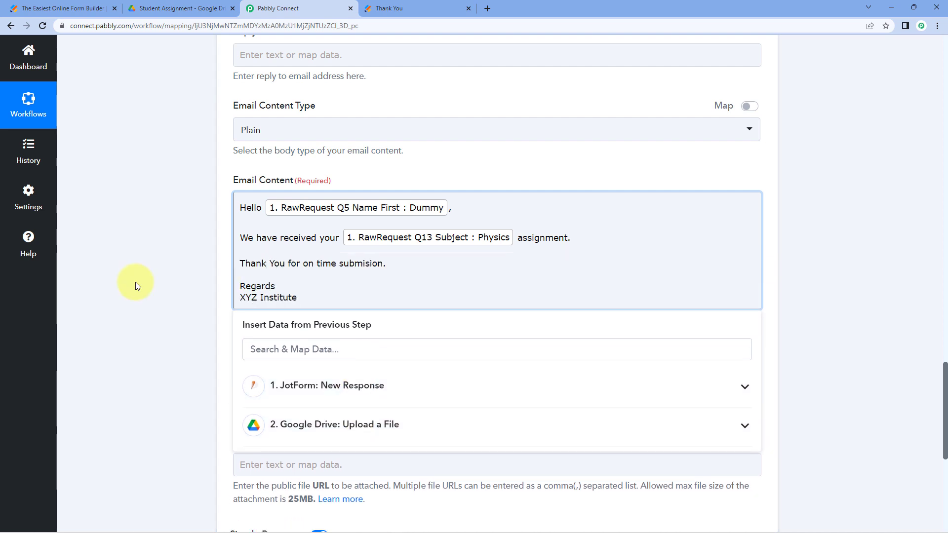
click(135, 283)
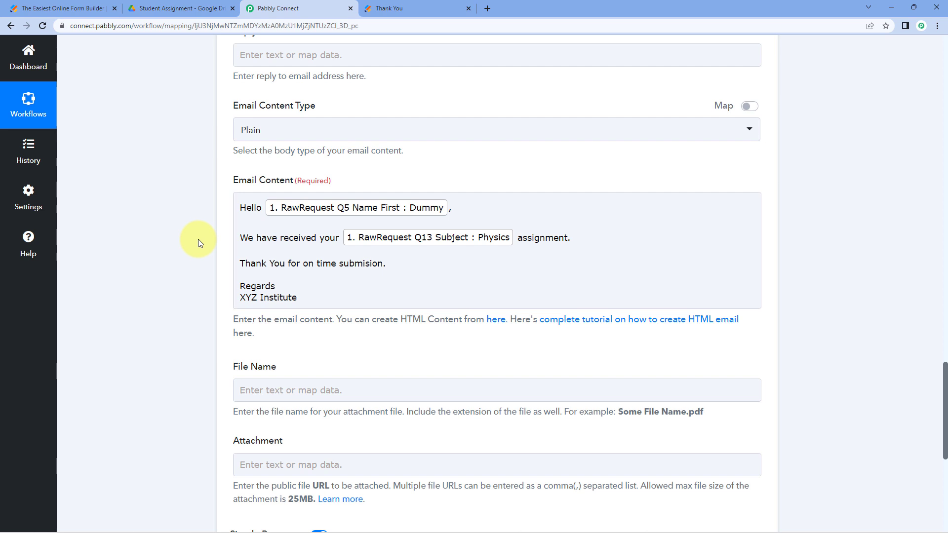
- Change 'on time' to 'on-time' in the email body's thank-you line
click(250, 206)
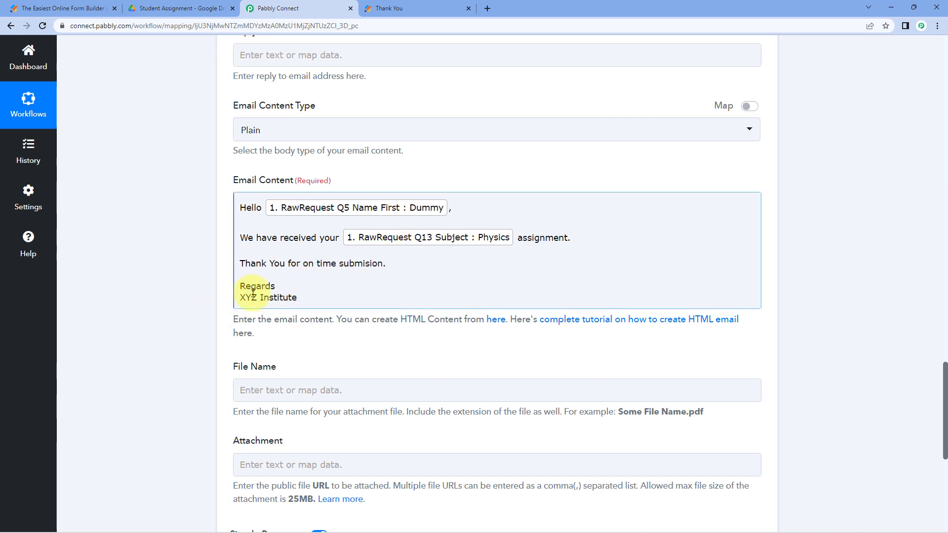
click(316, 263)
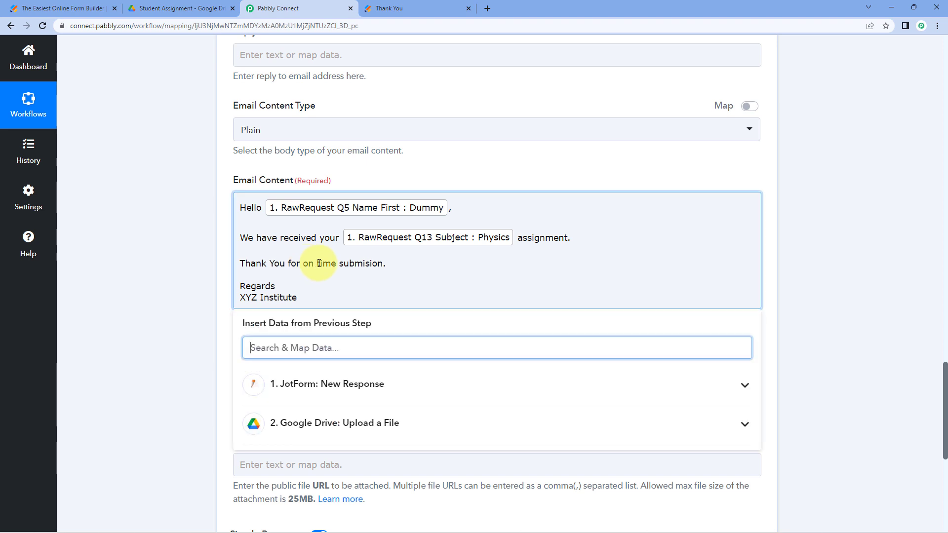
key(BackSpace)
text(-)
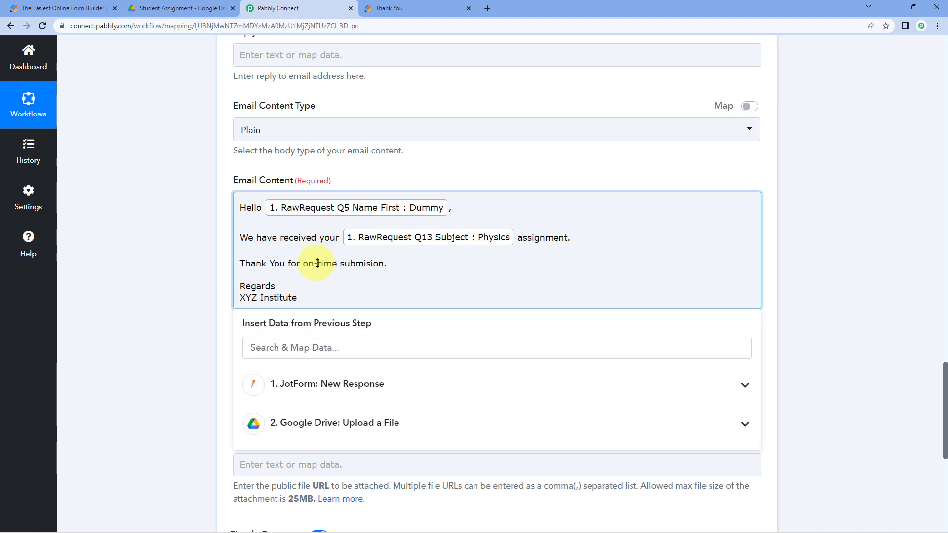
click(191, 241)
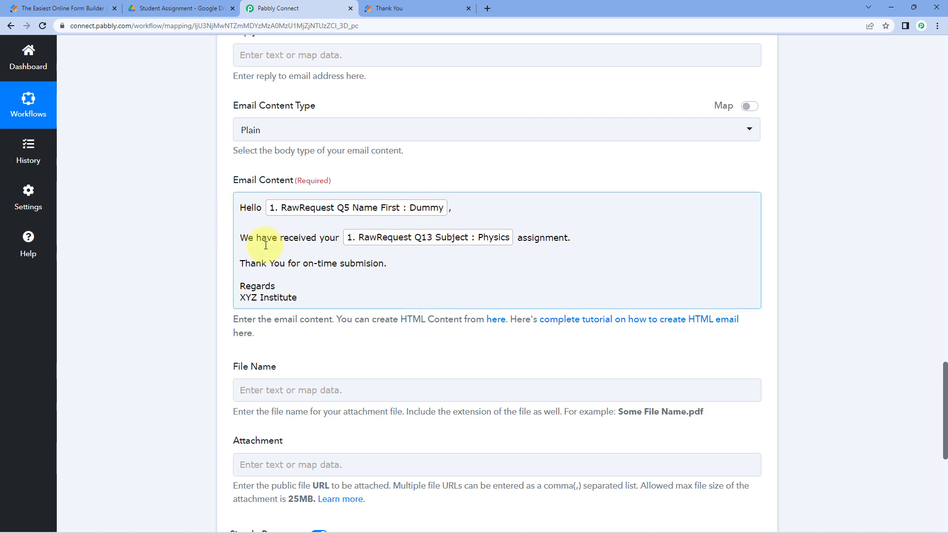
scroll(196, 263, down, 4)
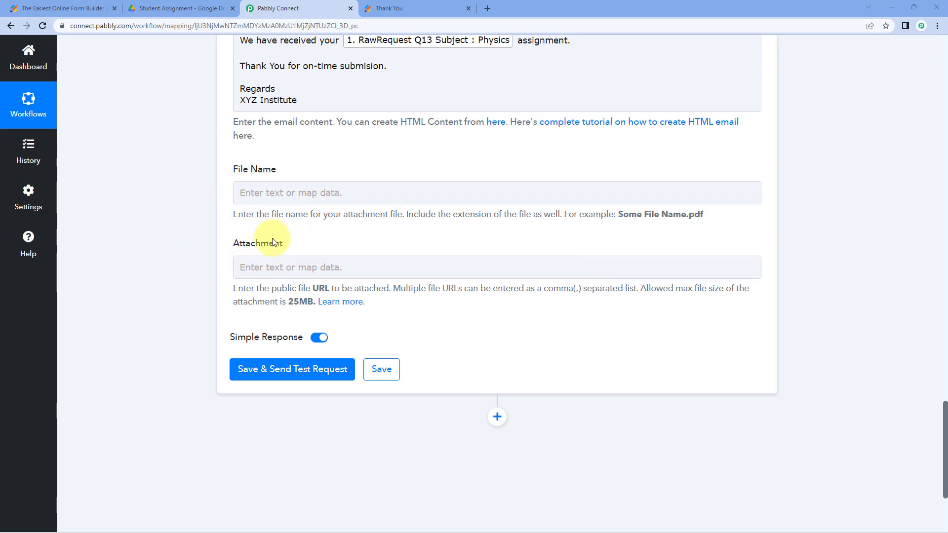
- Save the Gmail Send Email step and send a test, confirming the response status is 'sent'
click(307, 266)
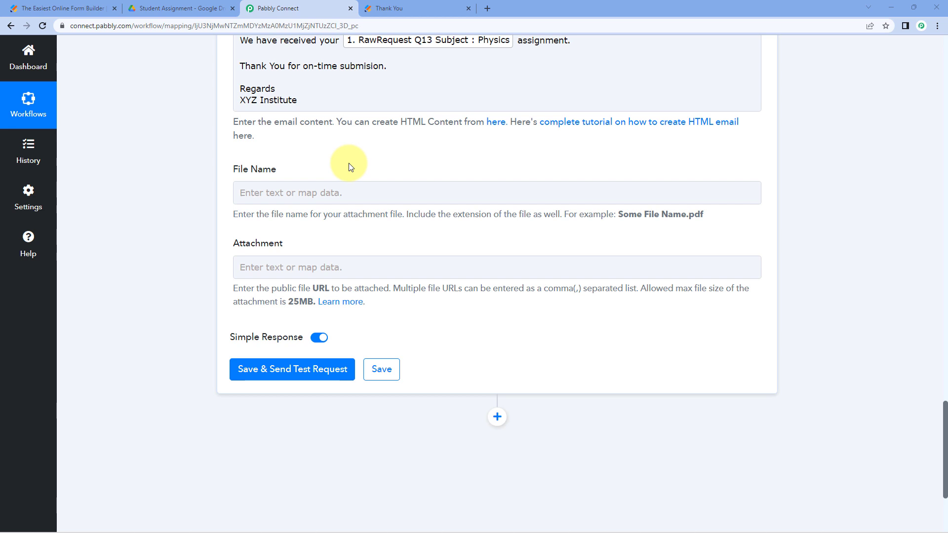
scroll(277, 185, up, 1)
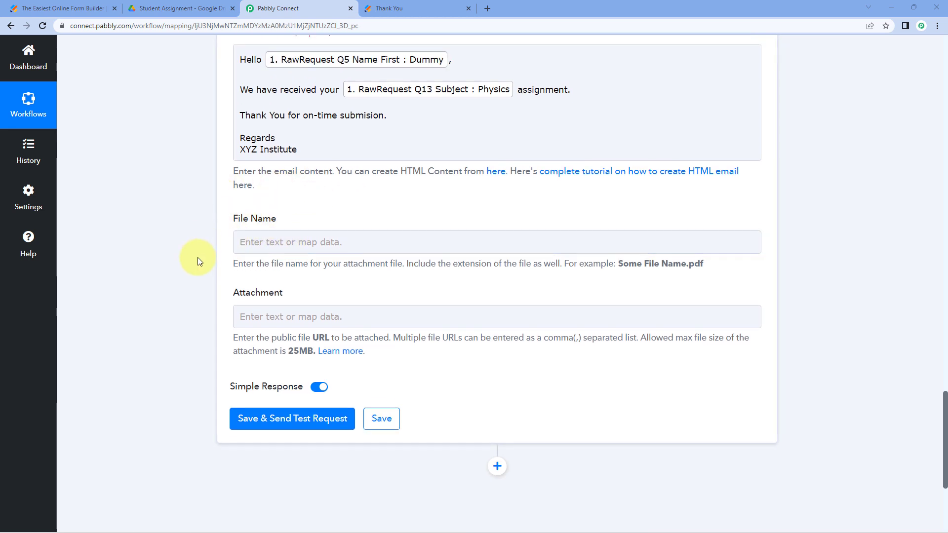
scroll(197, 258, down, 3)
click(290, 271)
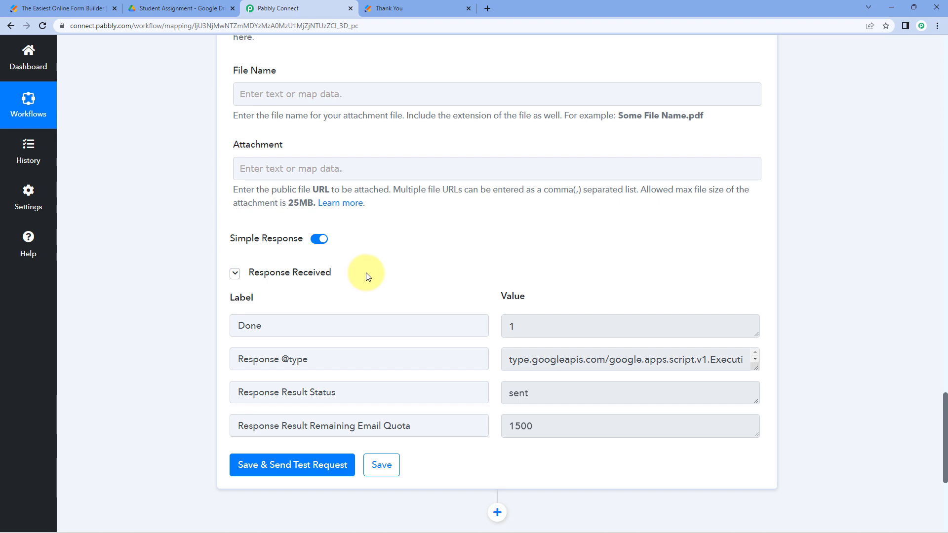
scroll(382, 291, up, 7)
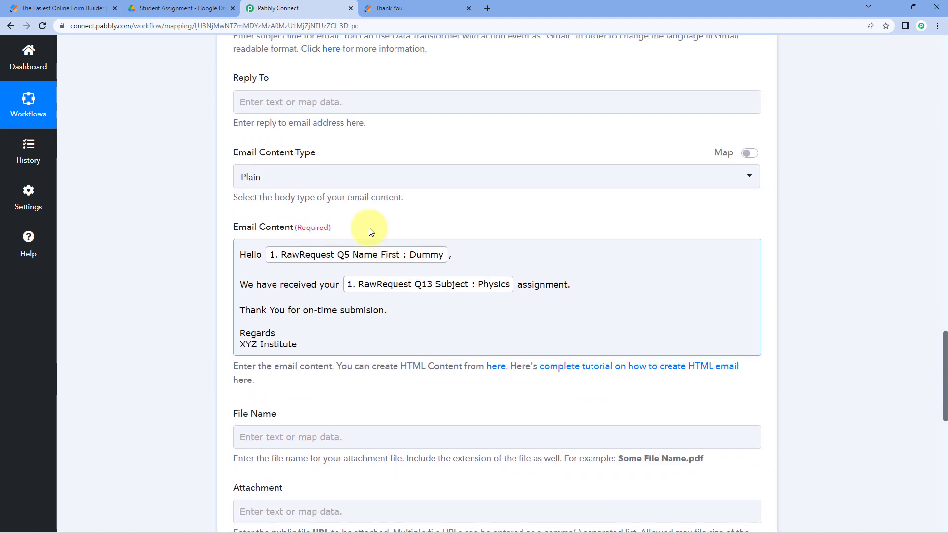
scroll(207, 249, up, 4)
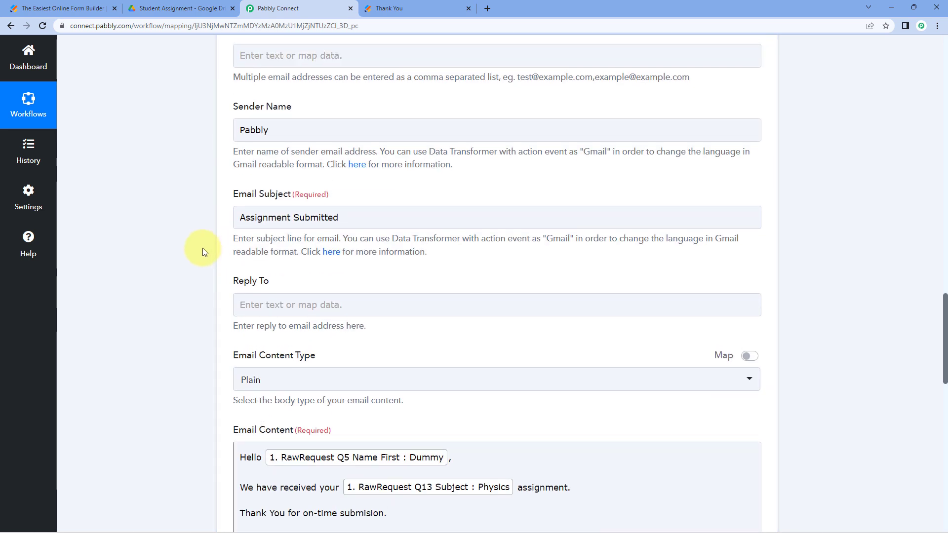
scroll(202, 252, up, 6)
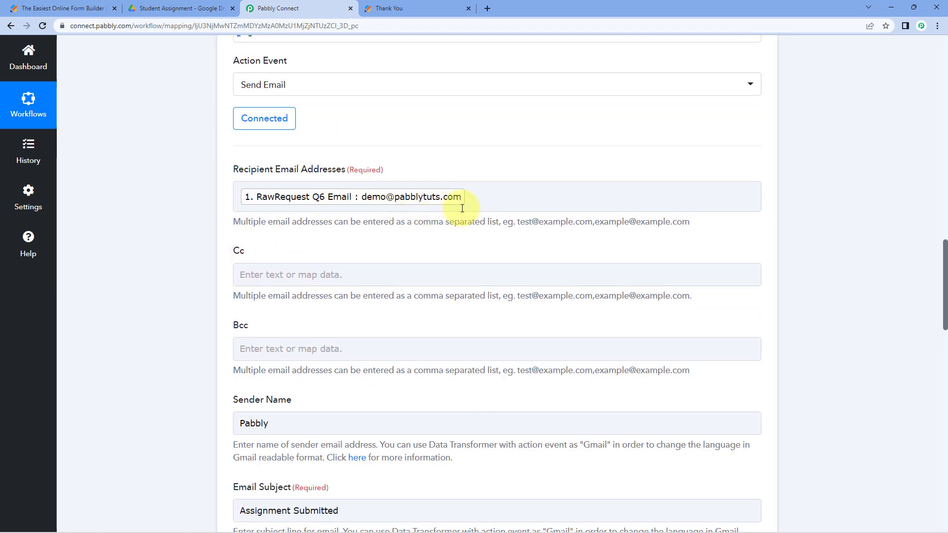
- Check the Gmail test email shows sender Pabbly, the first name and Physics, then return
click(487, 9)
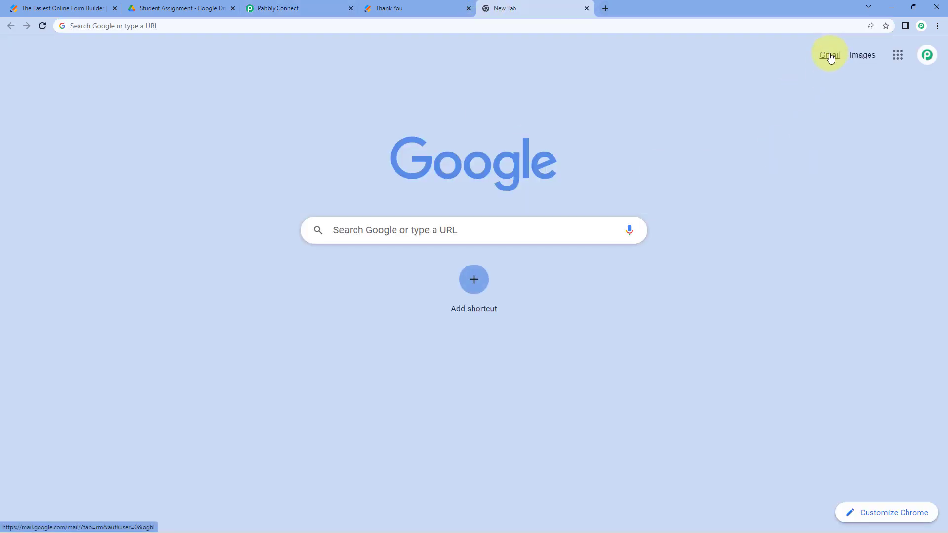
click(830, 56)
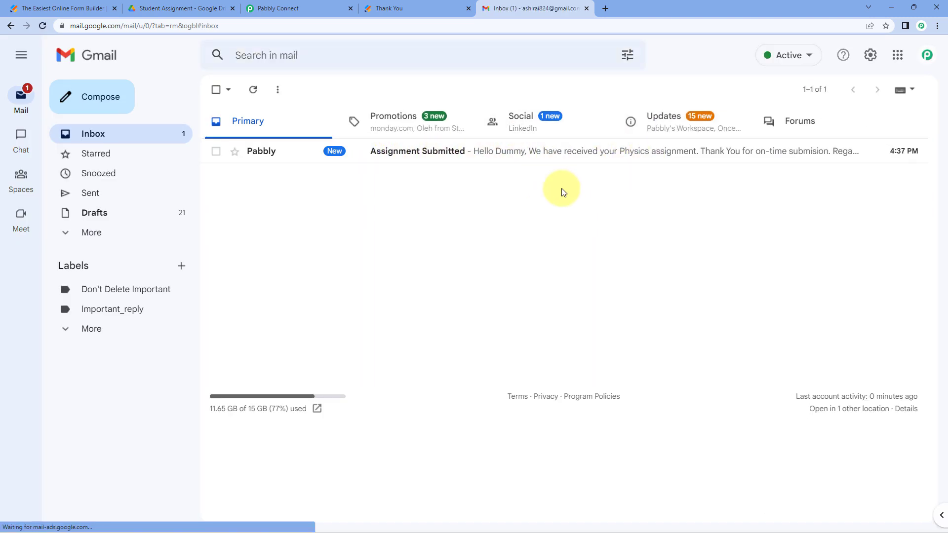
click(368, 157)
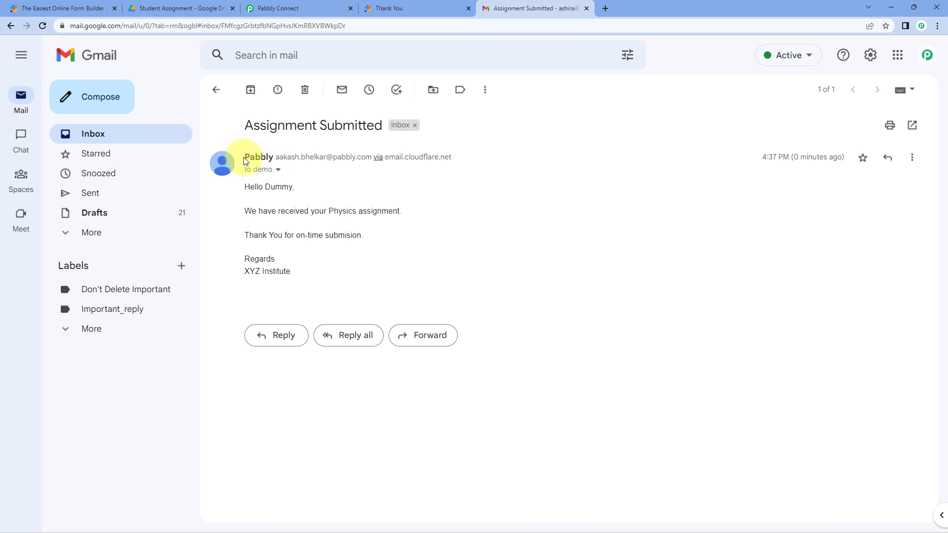
double_click(244, 159)
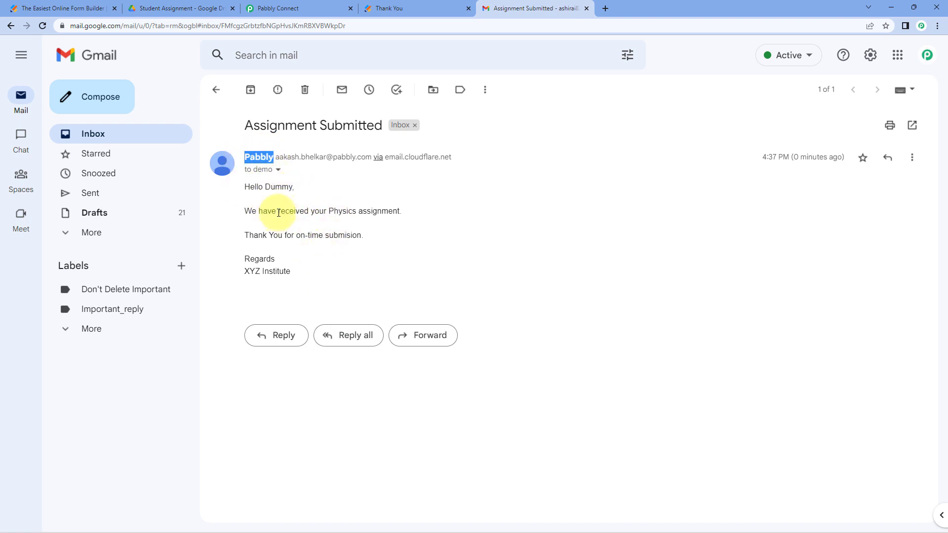
drag(328, 211, 356, 213)
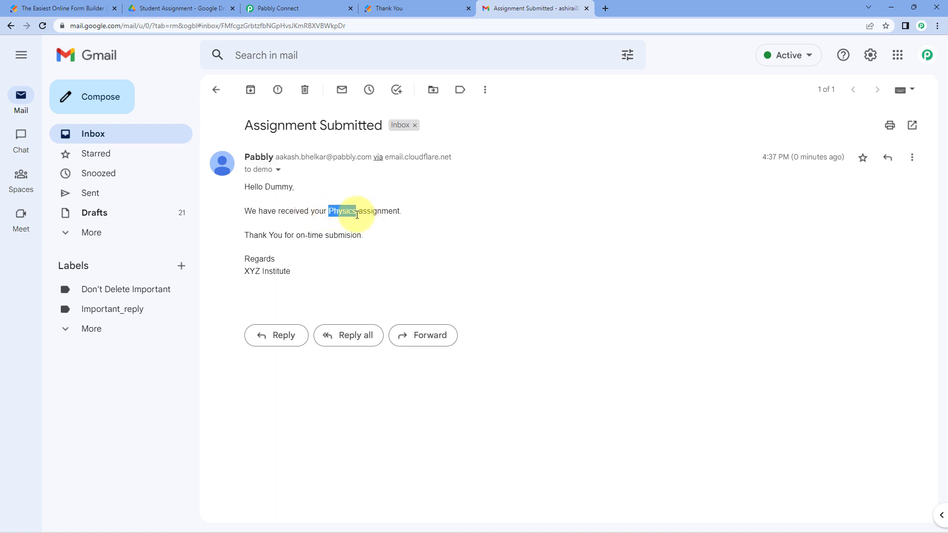
drag(264, 186, 295, 186)
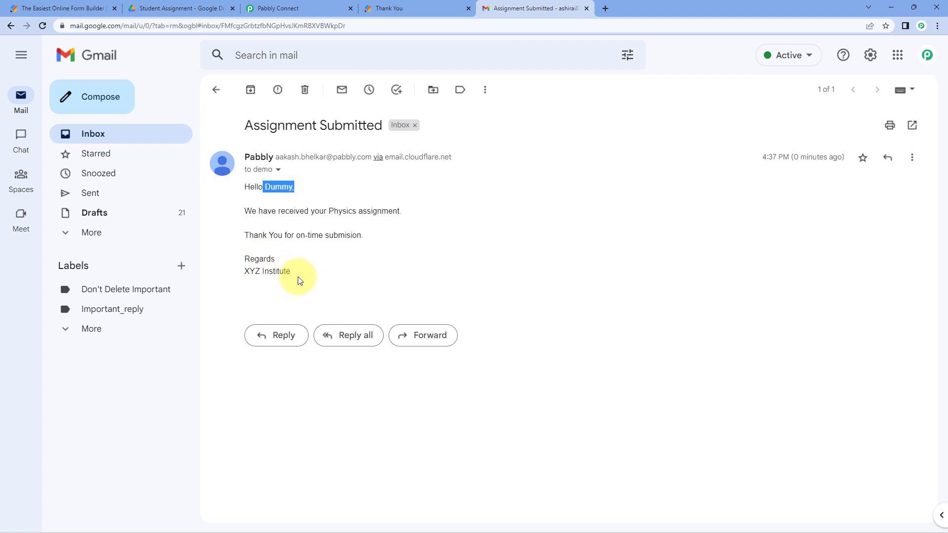
drag(300, 280, 306, 197)
click(307, 218)
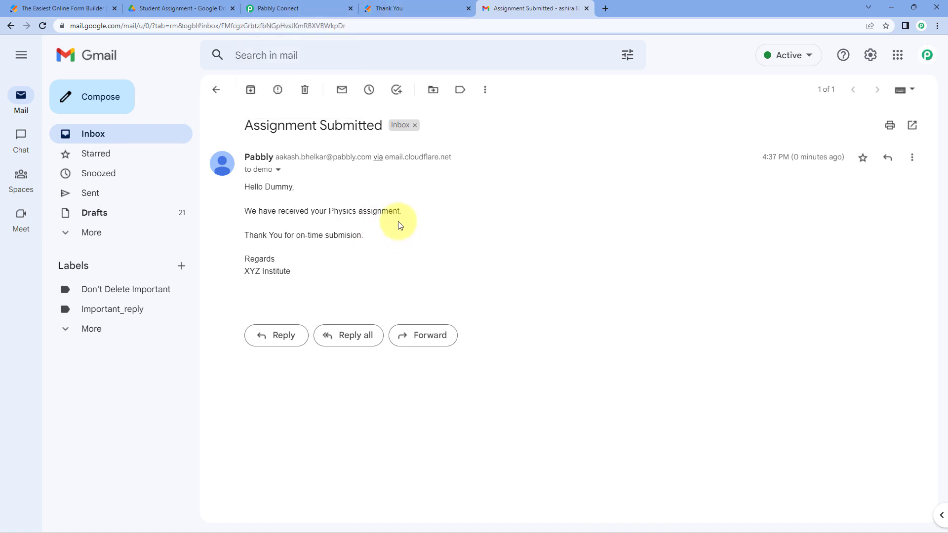
click(316, 5)
scroll(497, 165, down, 4)
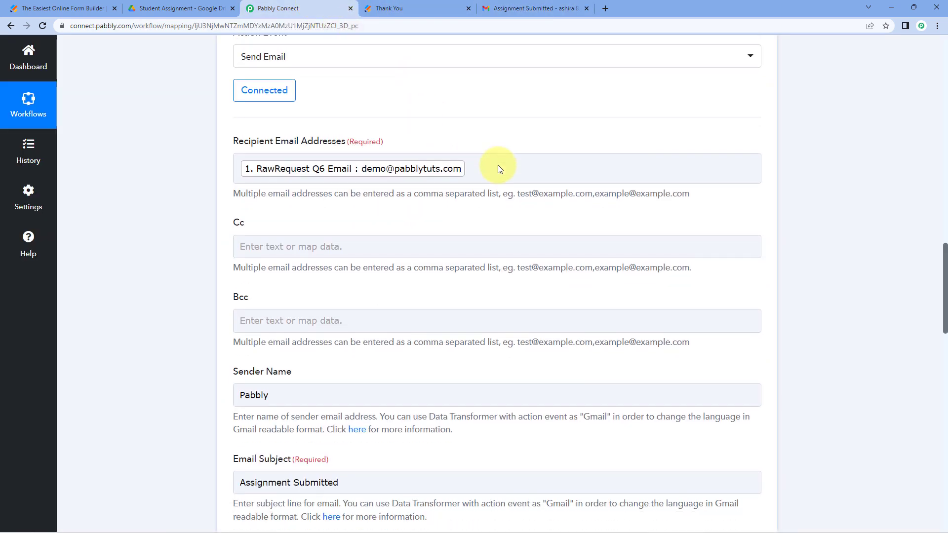
- Collapse the Gmail Send Email and JotForm trigger steps and scroll to the workflow top
scroll(499, 166, up, 8)
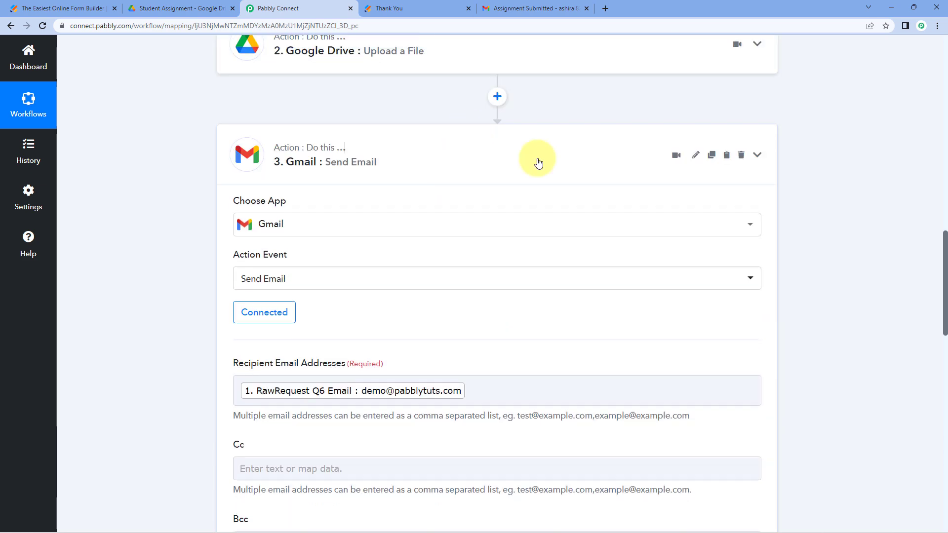
click(537, 161)
scroll(623, 132, up, 10)
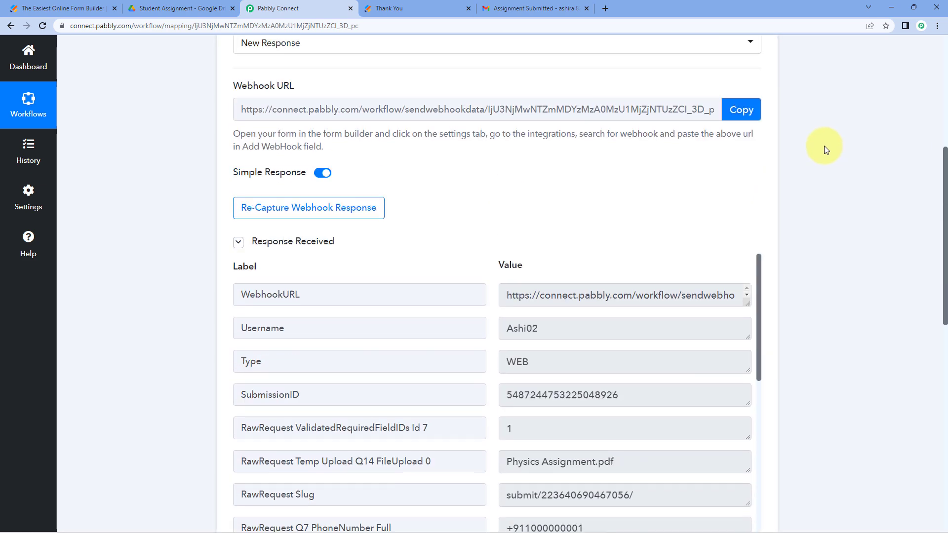
click(529, 84)
scroll(520, 123, up, 2)
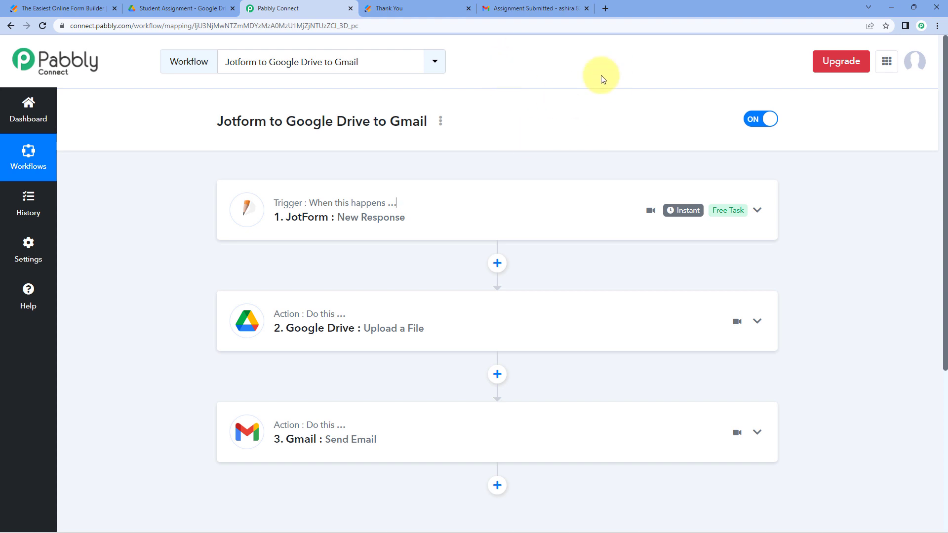
- Return Gmail to its inbox, then bring up the Jotform Thank You page
click(529, 9)
click(217, 89)
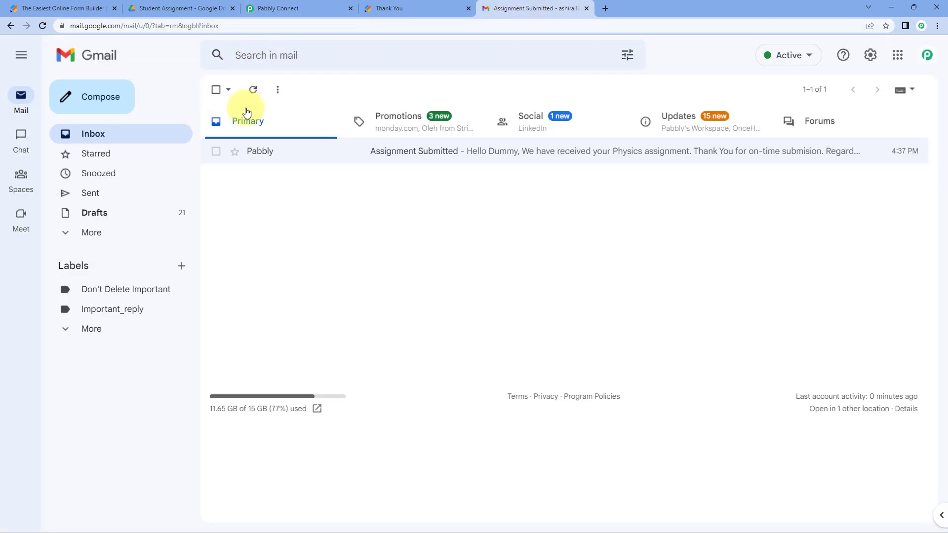
click(317, 5)
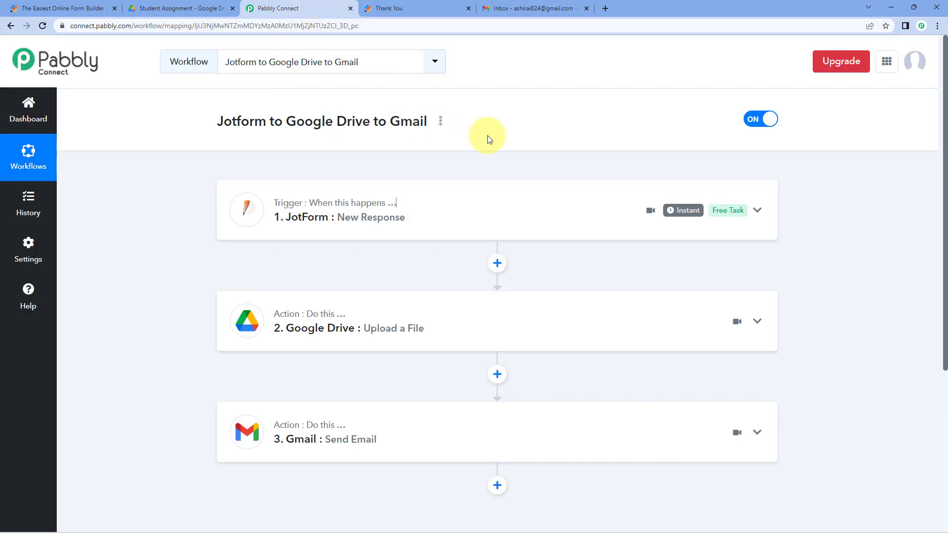
click(428, 6)
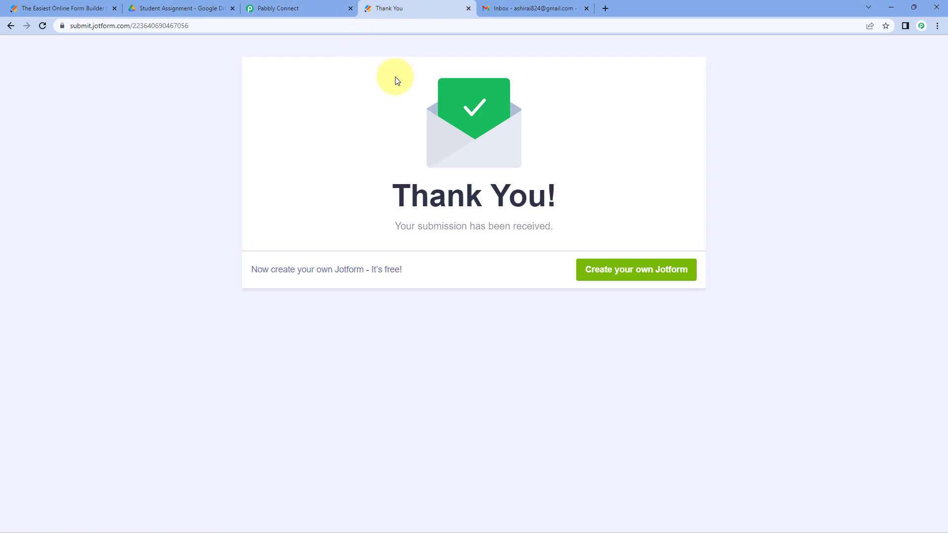
- Reload the form and enter the test student's first and last name, e-mail address and phone number
key(F5)
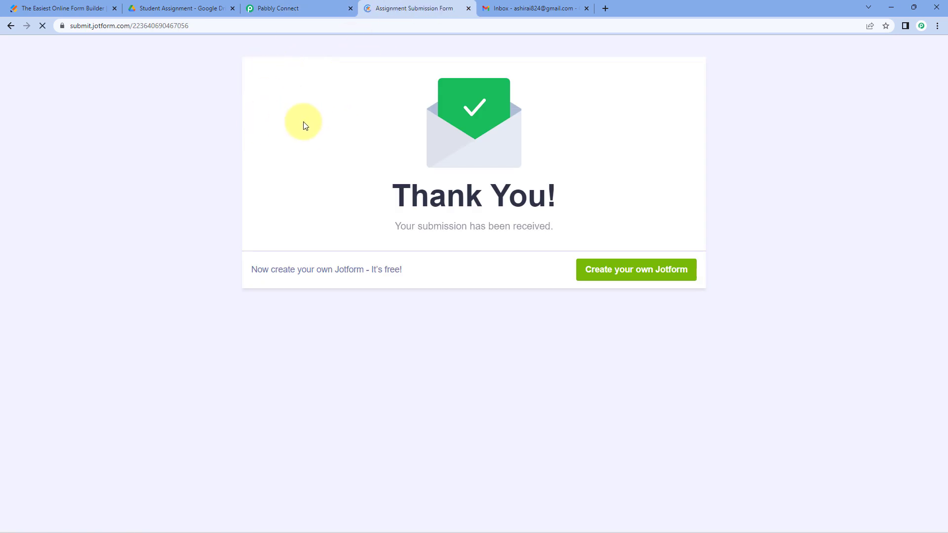
scroll(233, 165, down, 1)
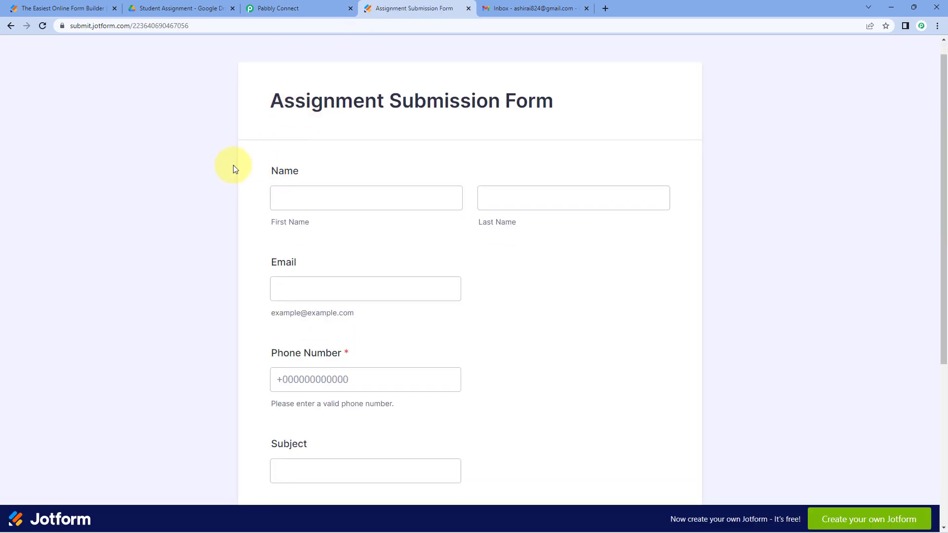
scroll(233, 165, down, 1)
click(332, 163)
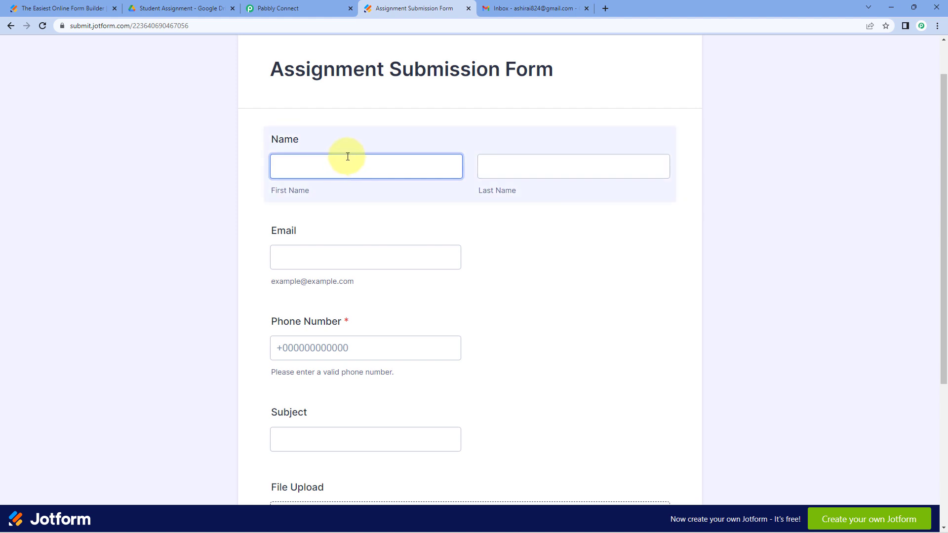
text(Test)
key(Tab)
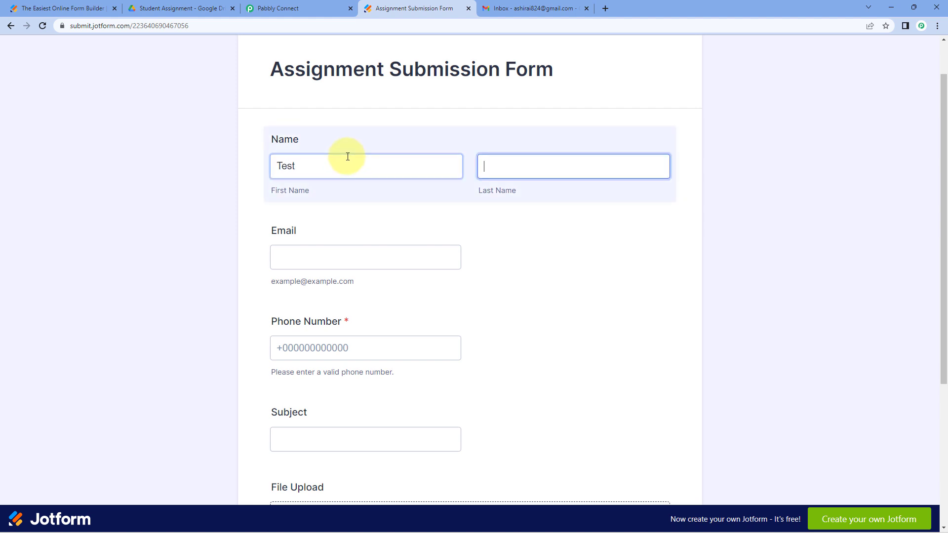
key(Tab)
click(500, 175)
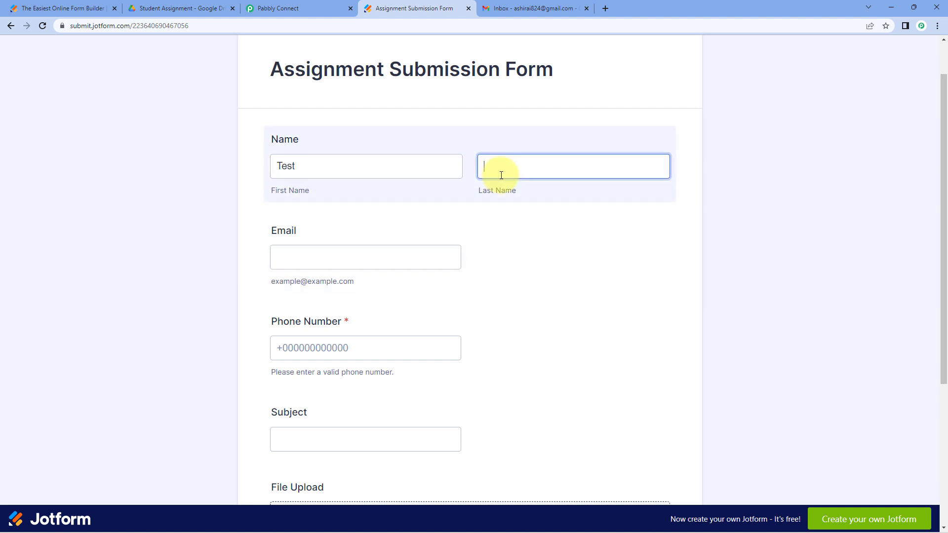
key(Tab)
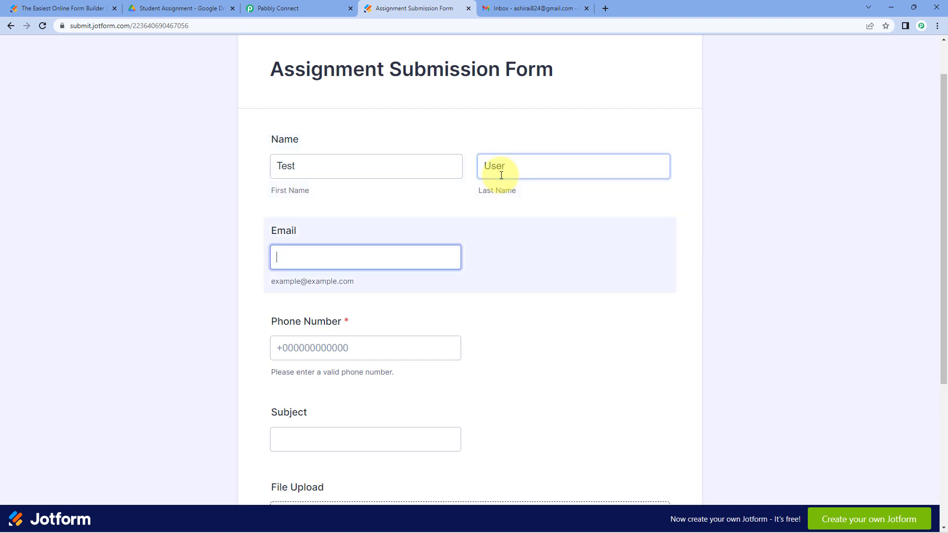
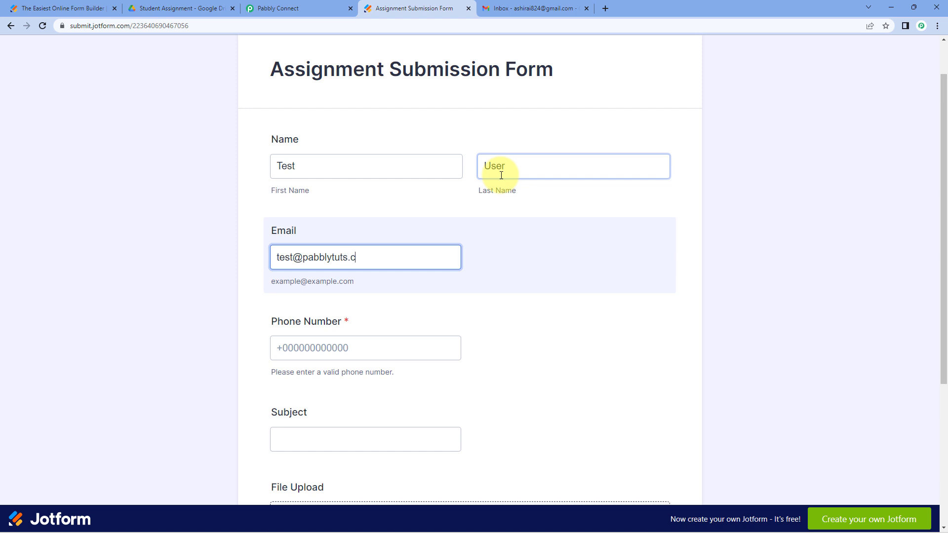
scroll(489, 208, down, 2)
click(333, 250)
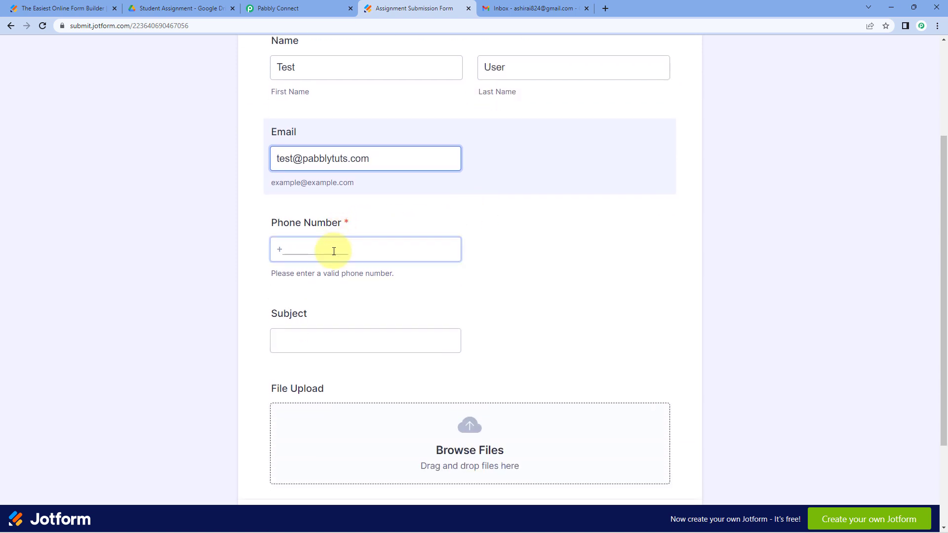
text(9120)
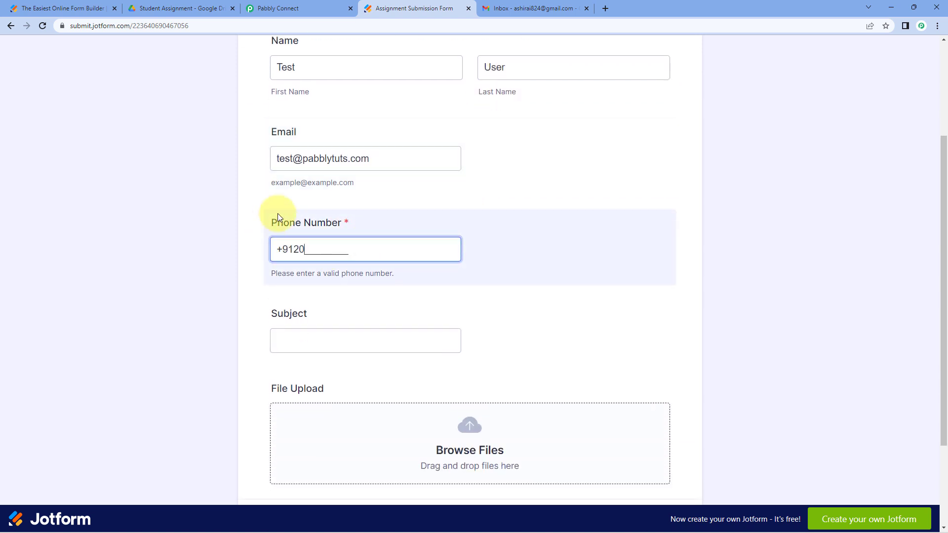
text(00000002)
- Set Subject to 'English', attach English Assignment.pdf, and submit the form
scroll(300, 226, down, 2)
click(300, 225)
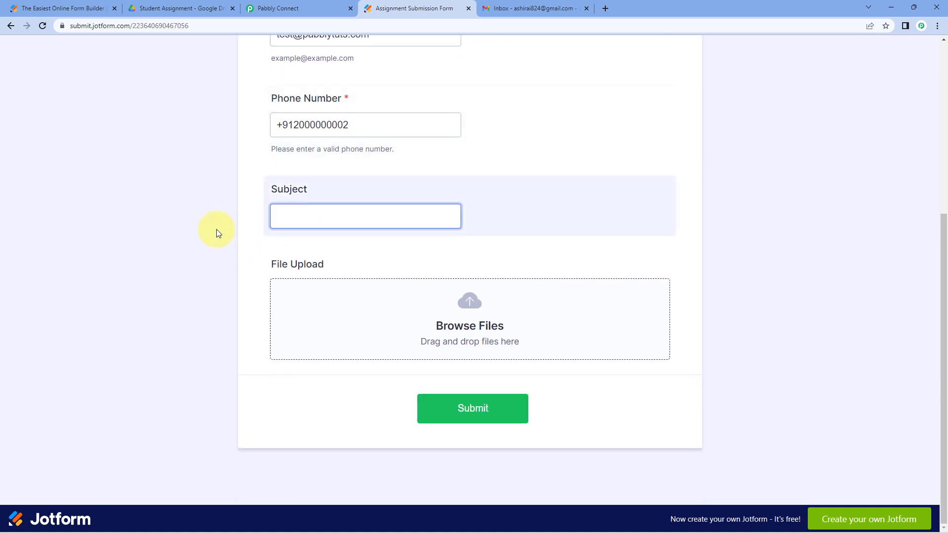
text(English)
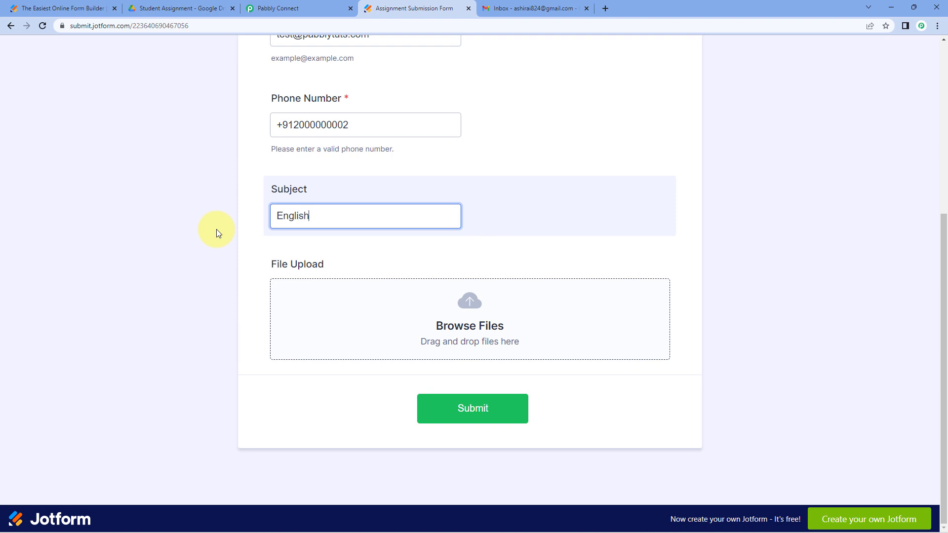
click(455, 326)
click(280, 116)
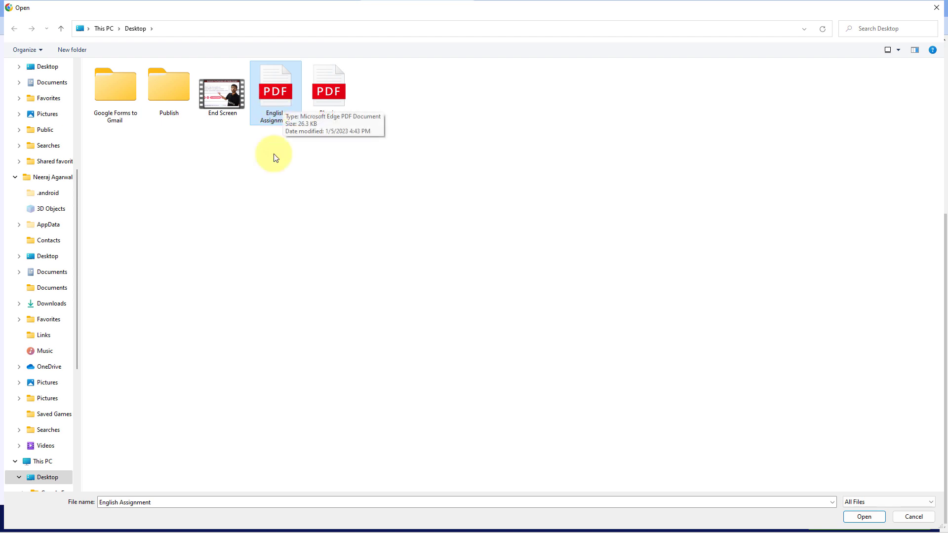
click(863, 516)
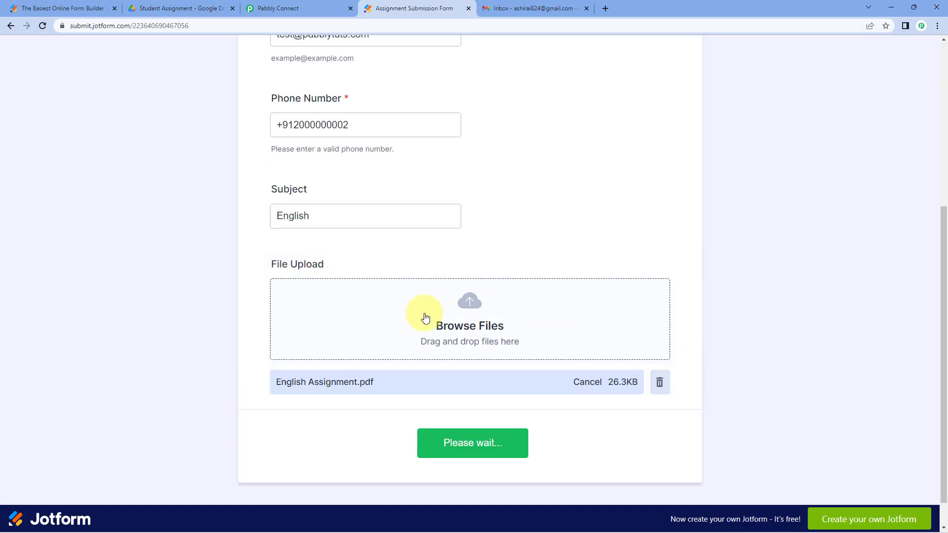
click(477, 444)
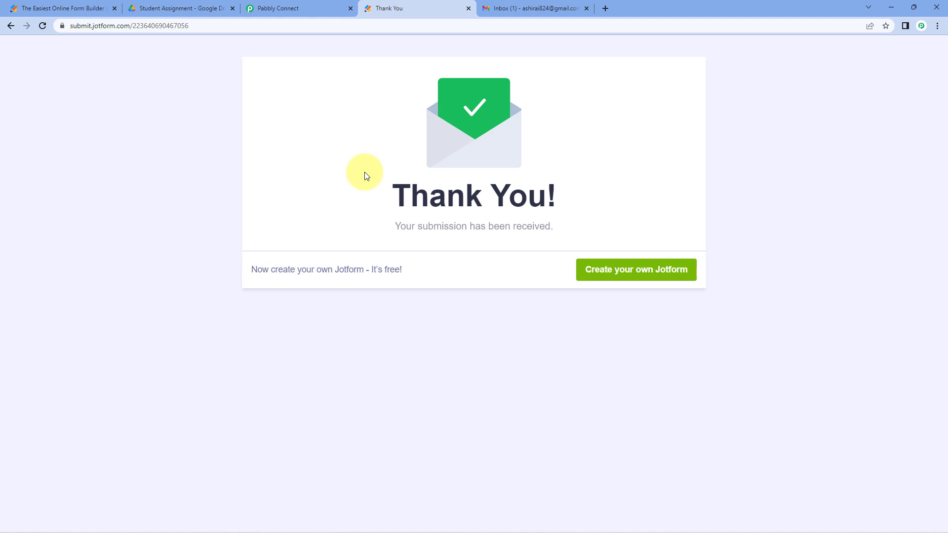
- Preview English Assignment.pdf in the Drive Student Assignment folder, then close and deselect it
click(209, 8)
double_click(227, 195)
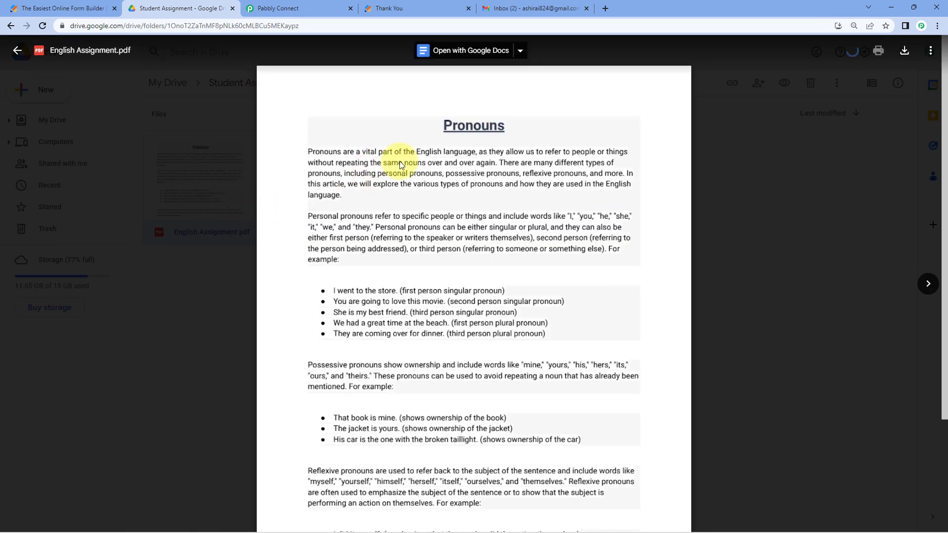
click(738, 178)
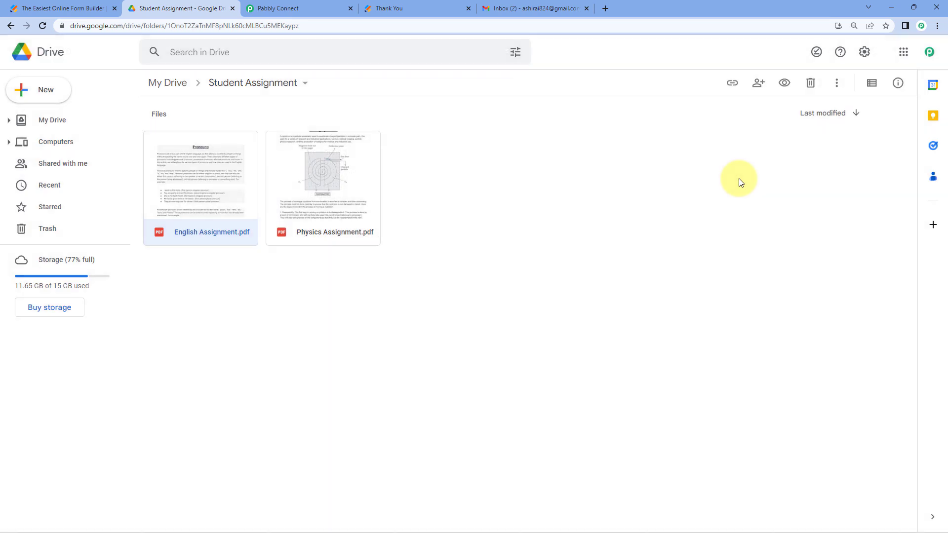
click(535, 212)
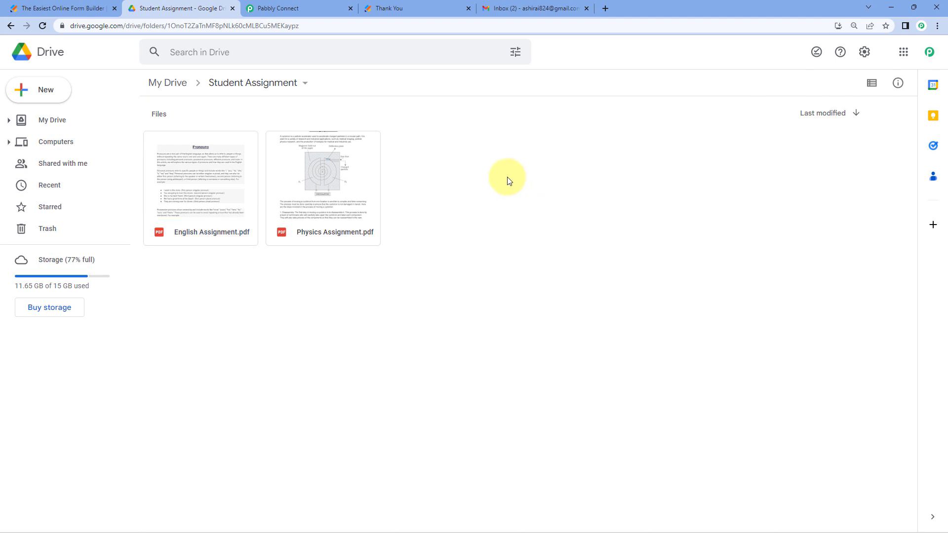
click(533, 8)
- Open the English confirmation email, inspect its recipient details and trimmed text, then return to Pabbly Connect
click(347, 177)
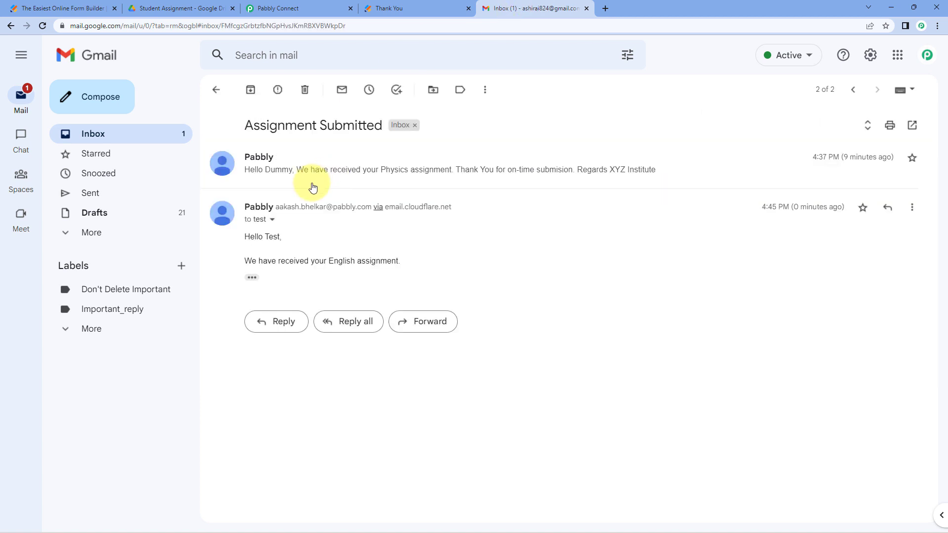
click(272, 220)
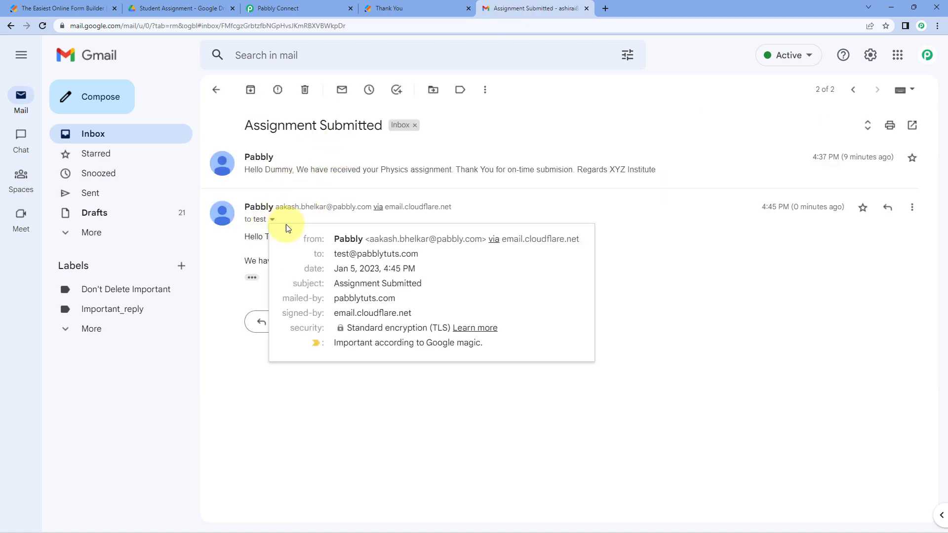
drag(334, 256, 483, 258)
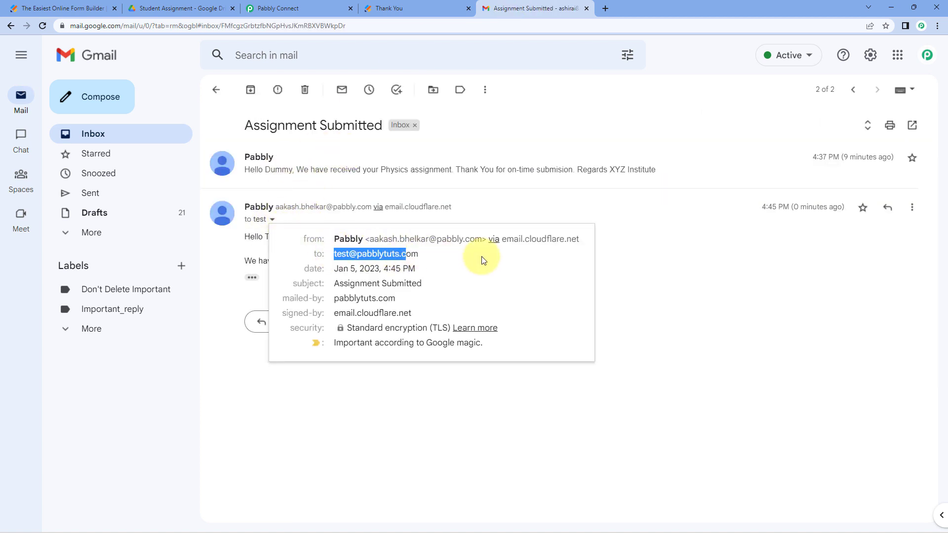
click(656, 277)
click(252, 278)
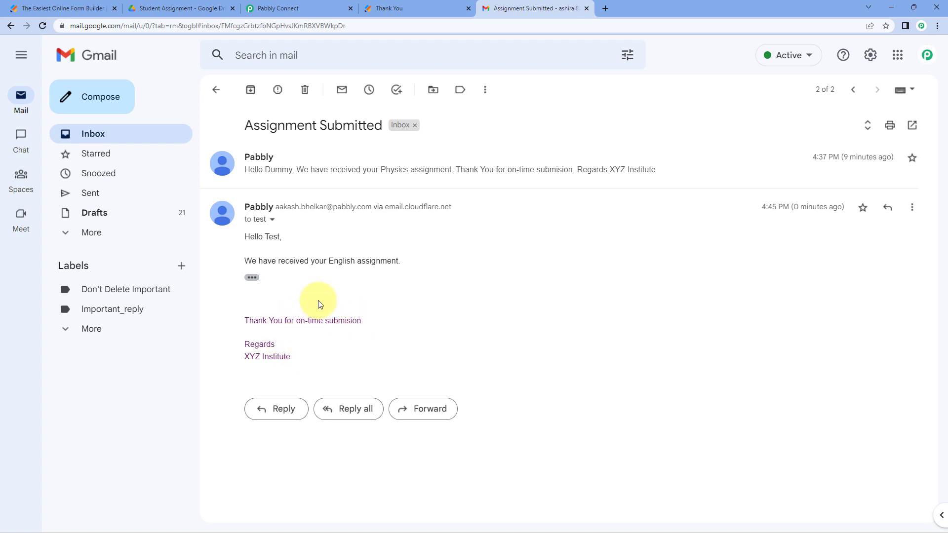
click(252, 277)
click(324, 8)
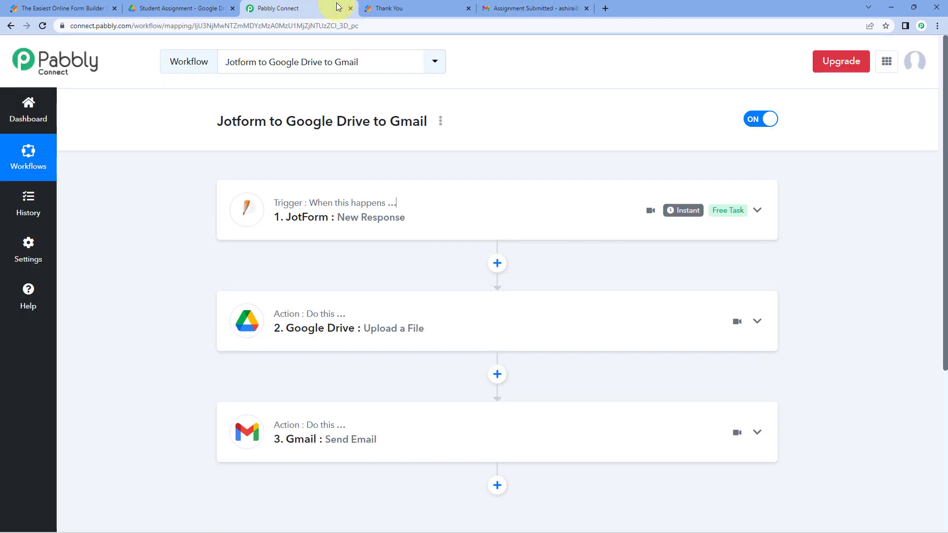